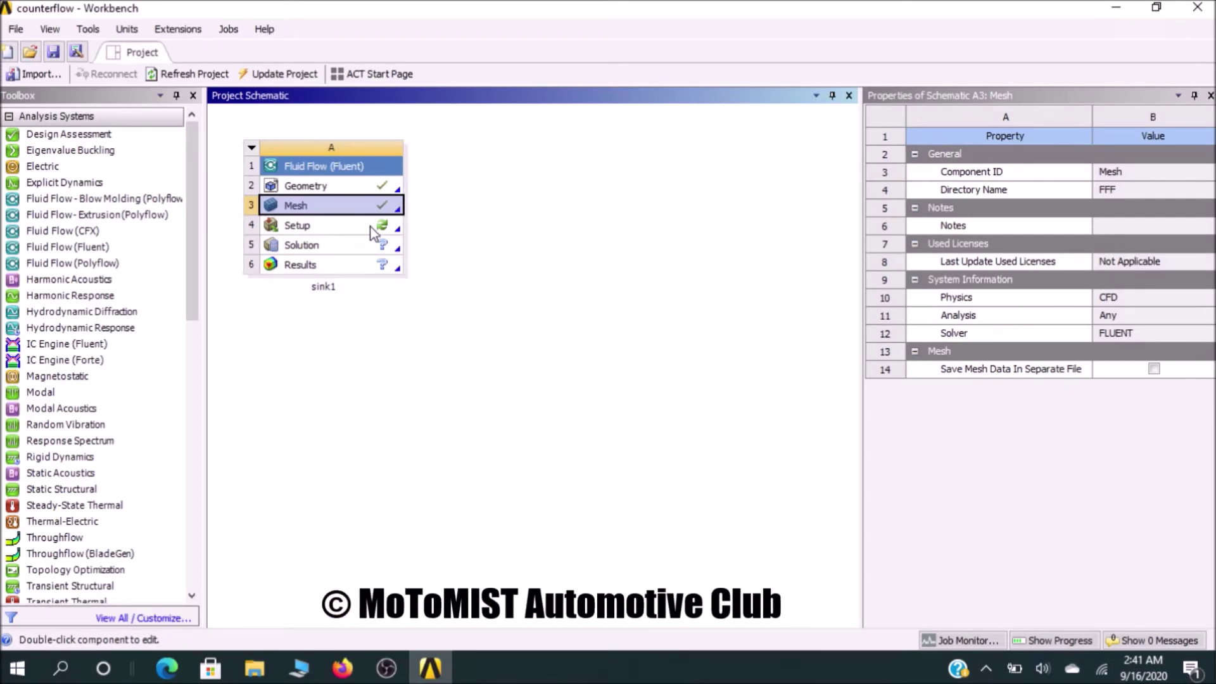
Refresh the sink1 Fluent system's Setup cell from the meshed geometry and launch it in Fluent.
click(379, 228)
right_click(380, 233)
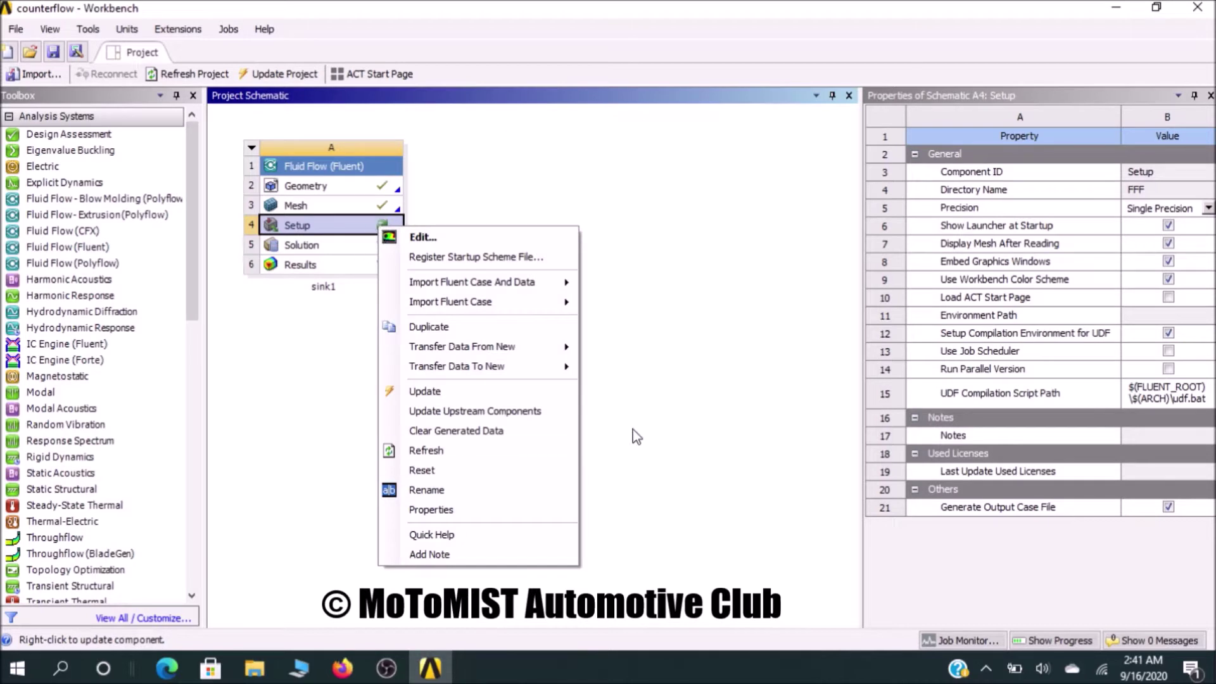
click(479, 451)
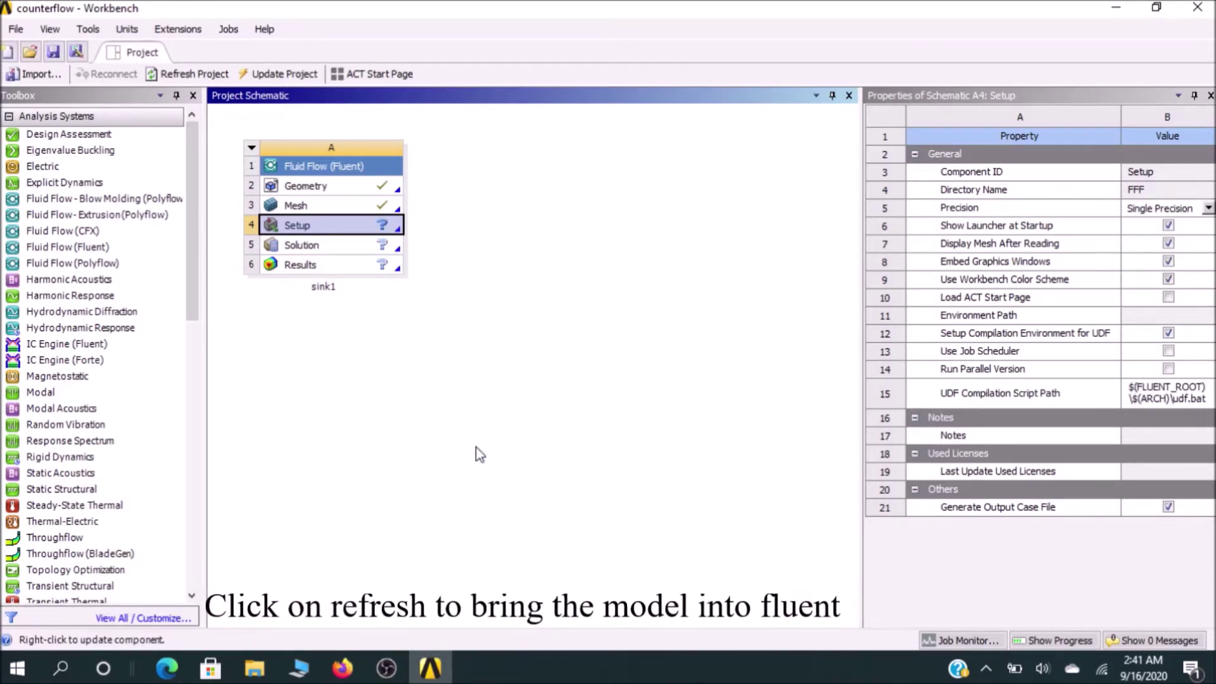
double_click(366, 228)
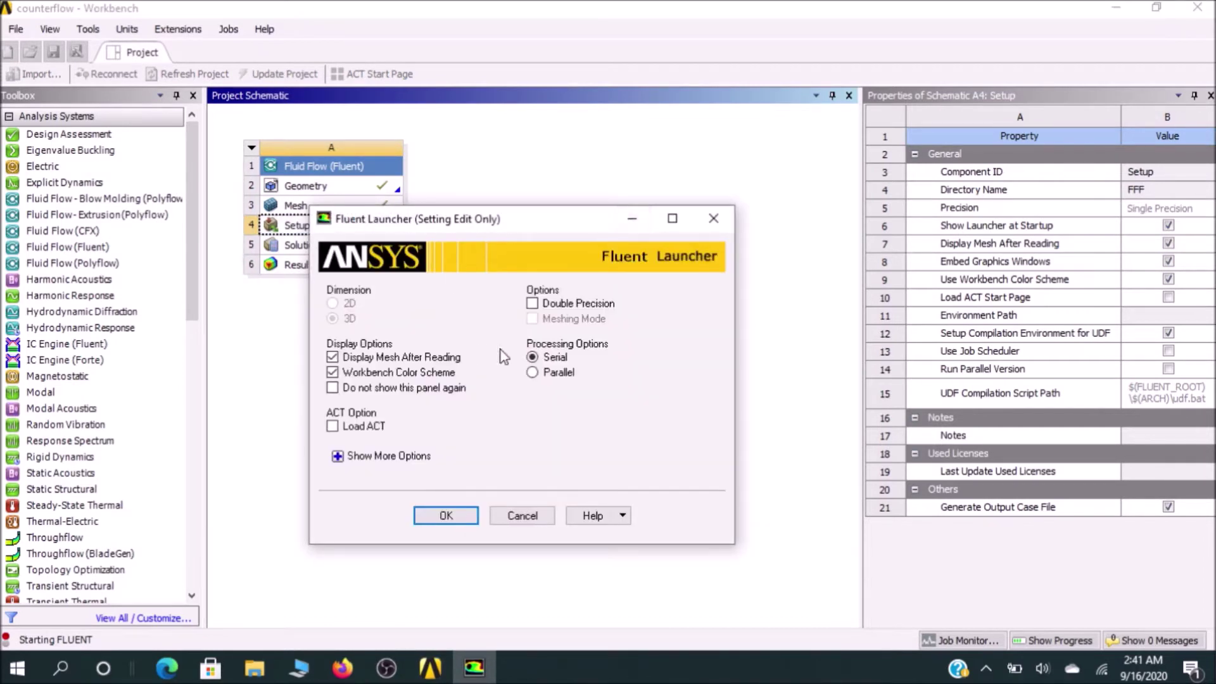
Start Fluent with Double Precision and serial processing.
click(532, 304)
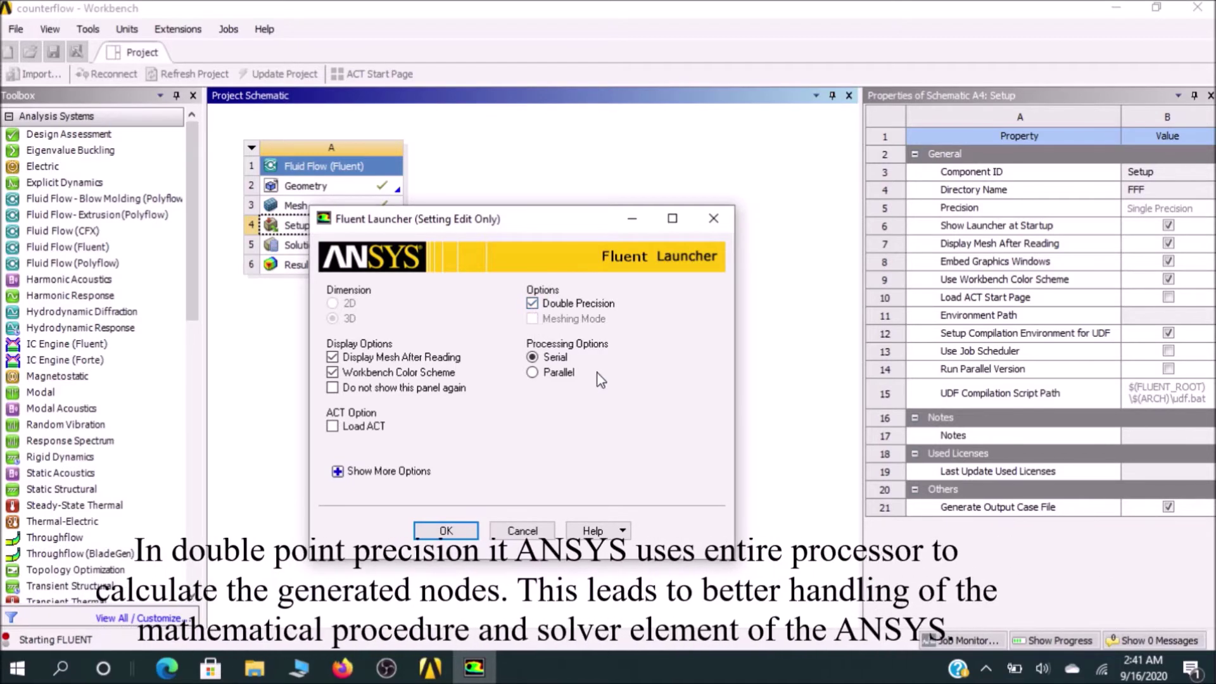
click(456, 530)
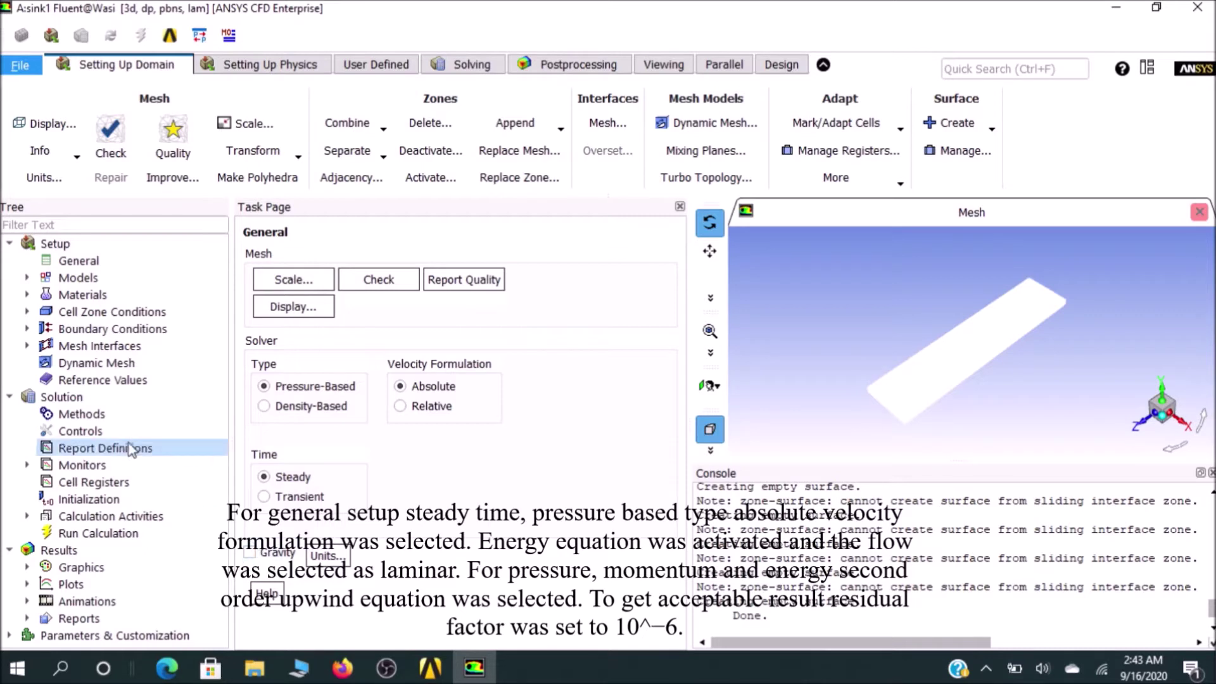
Expand the Models branch of the setup tree once the case has loaded.
click(32, 277)
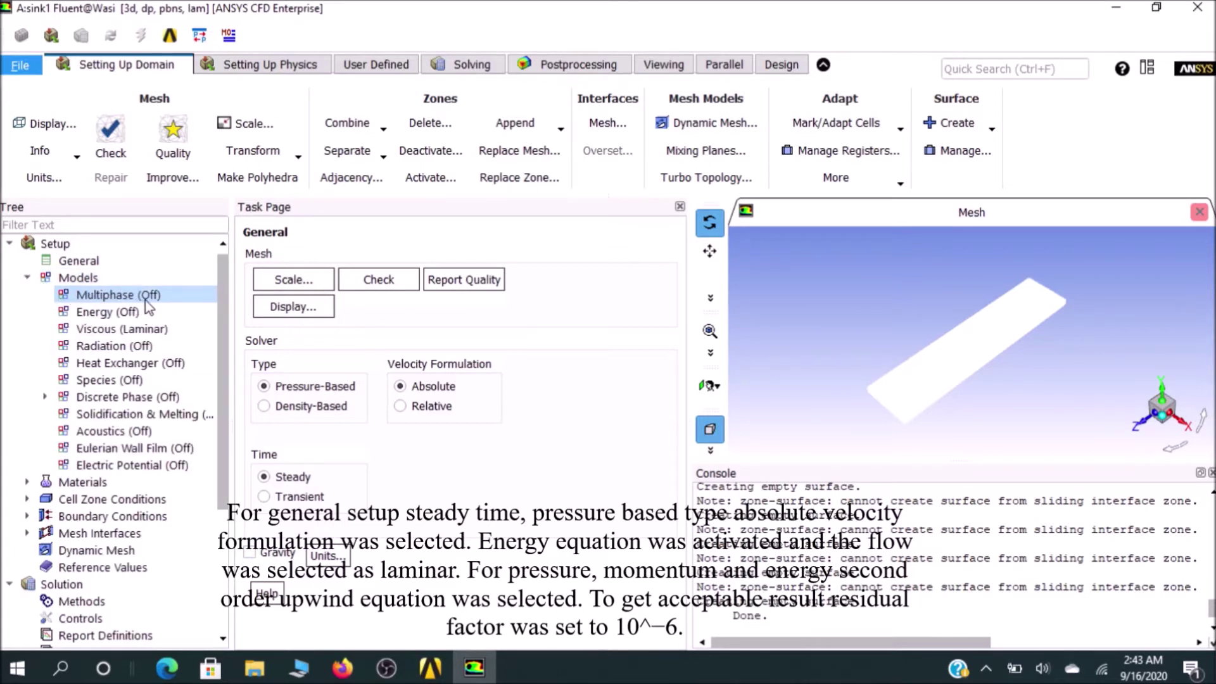
Enable the Energy Equation and widen the setup tree pane.
double_click(134, 313)
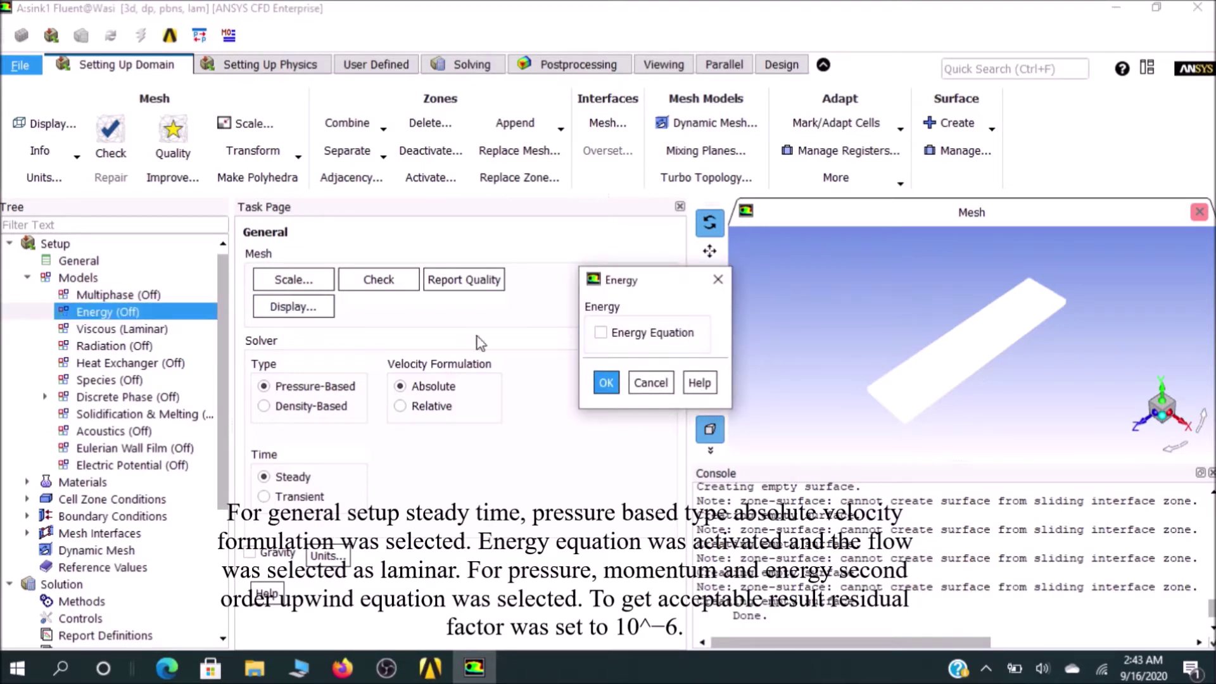
click(599, 333)
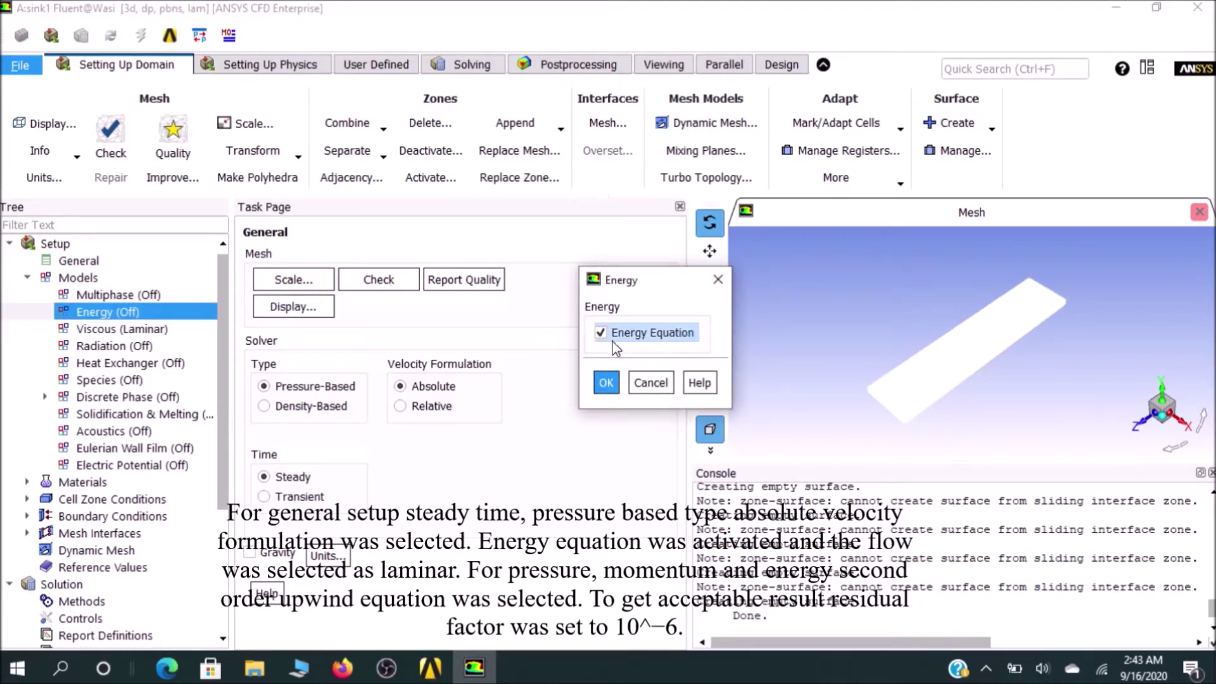
click(606, 382)
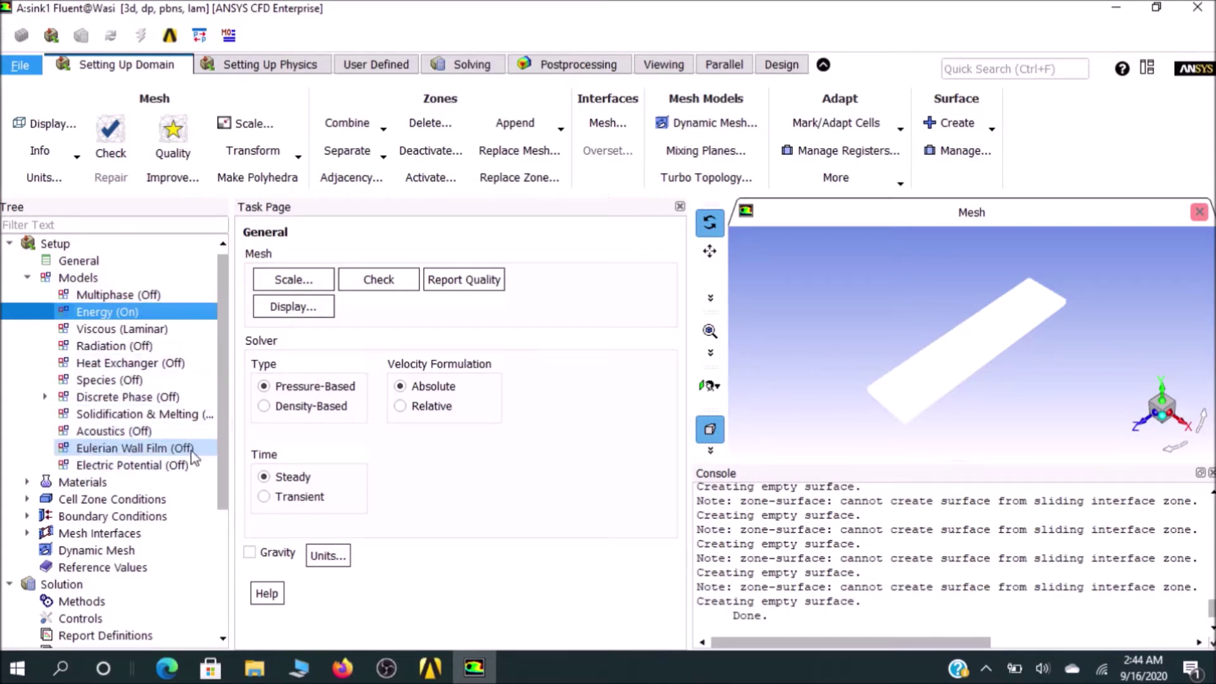
drag(230, 448, 272, 438)
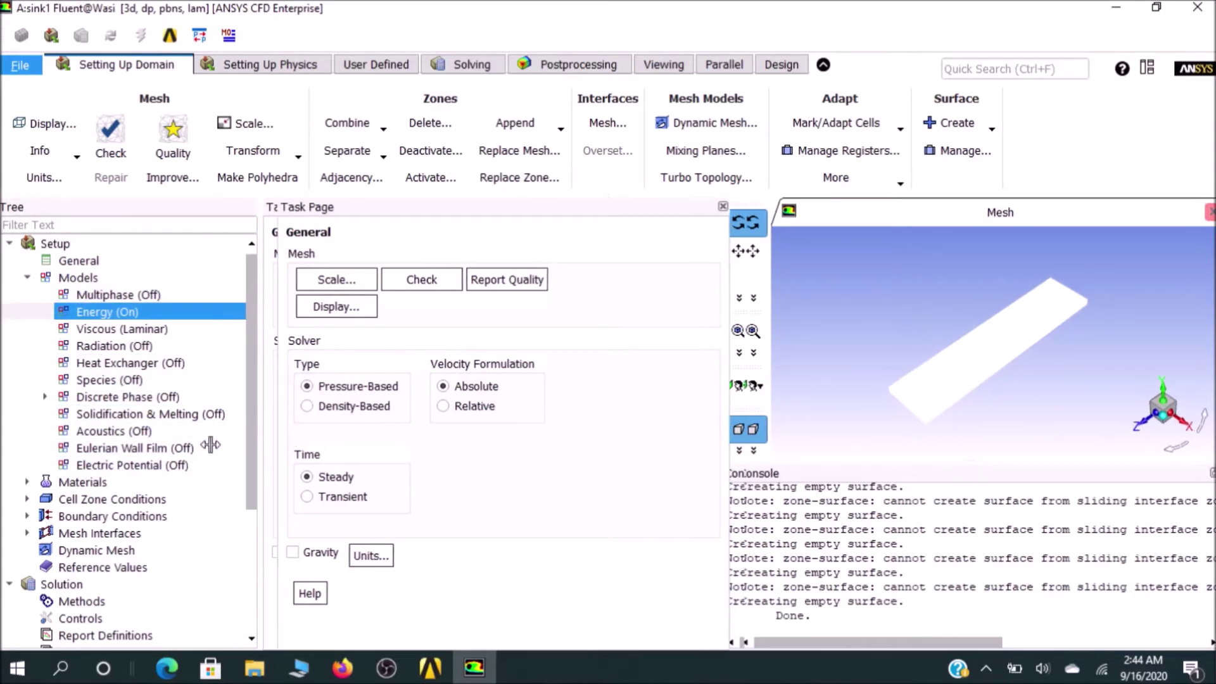
Start a new material from the Materials > Fluid branch.
click(26, 483)
click(46, 500)
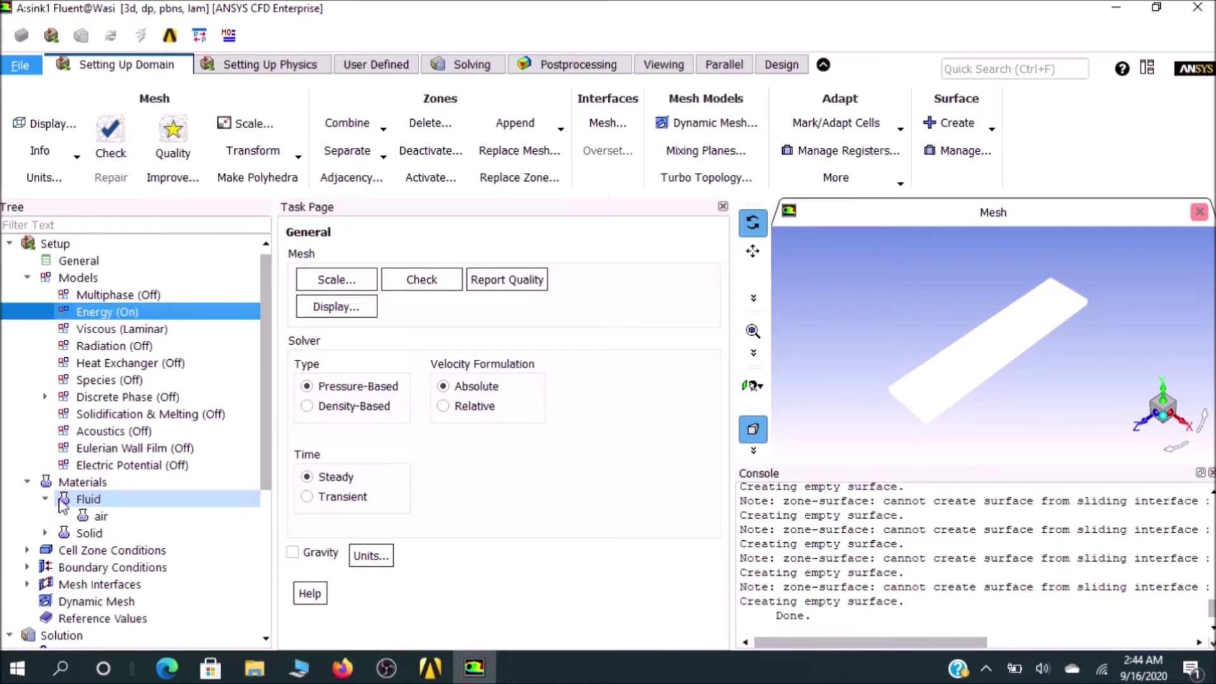
scroll(127, 500, down, 3)
scroll(120, 482, up, 1)
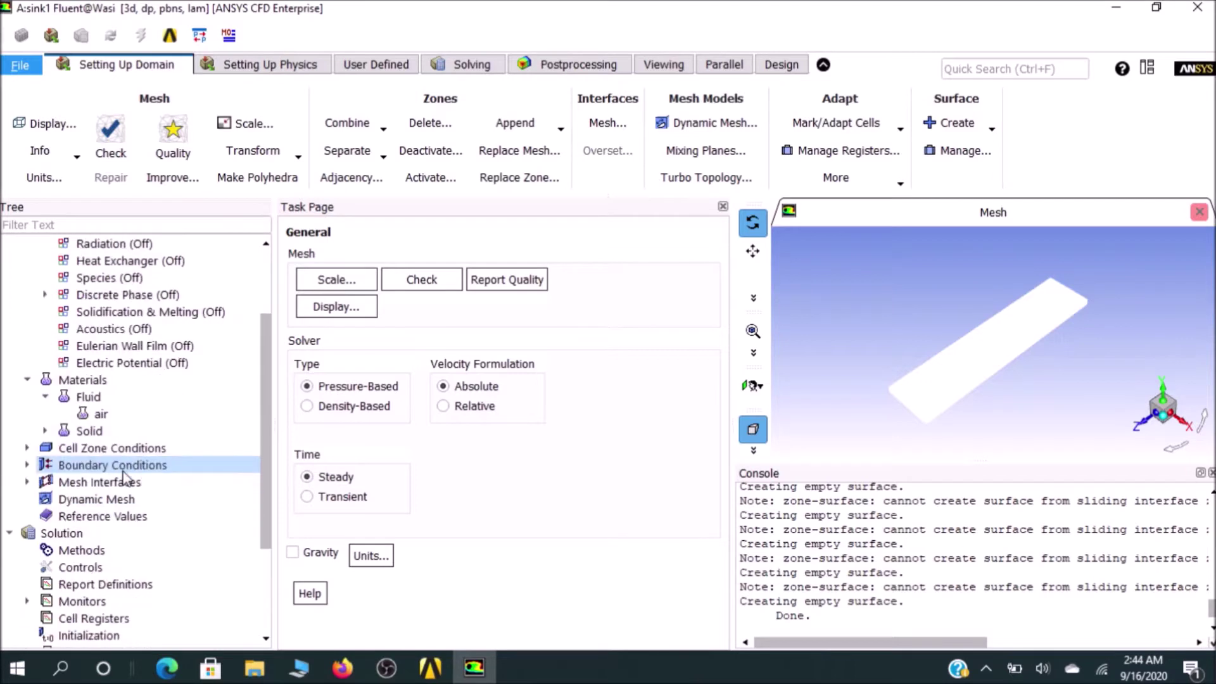
right_click(128, 405)
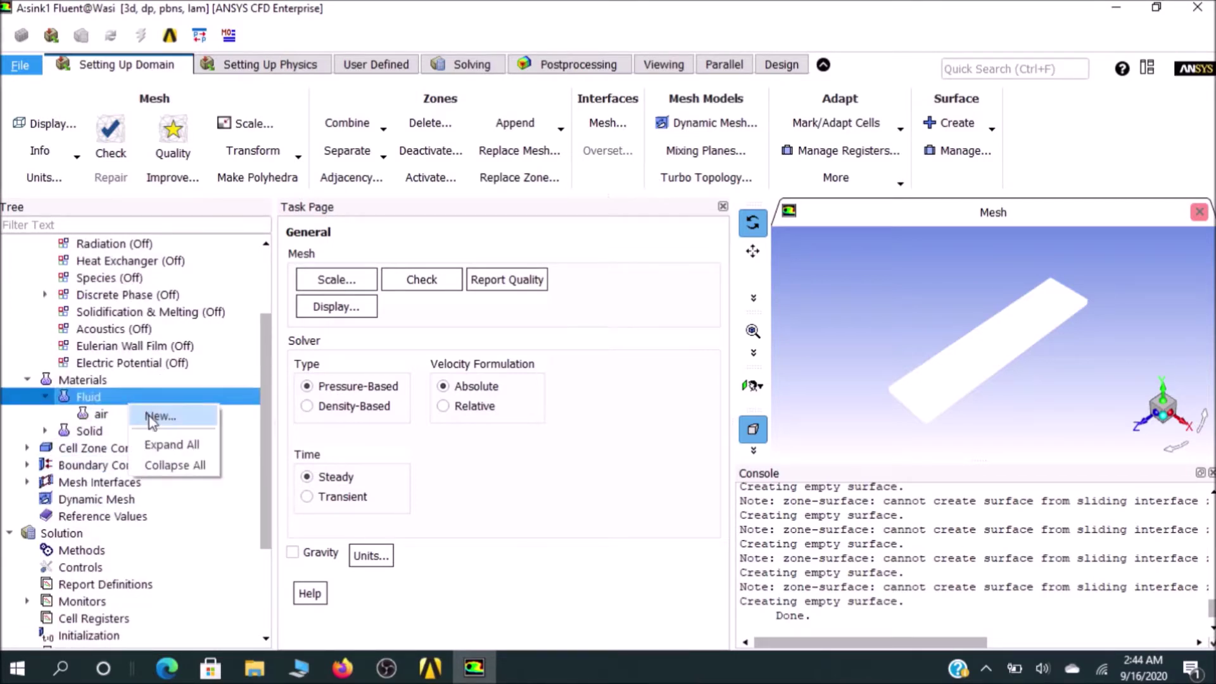
click(150, 416)
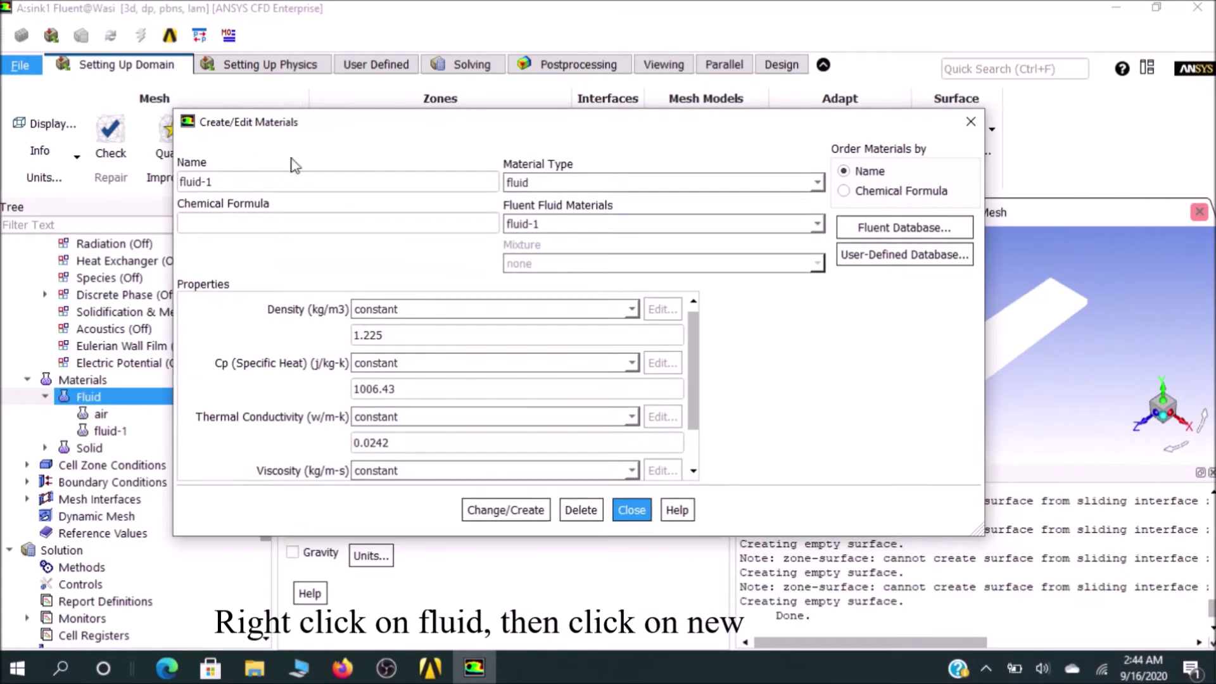
Copy water-liquid from the Fluent database into the case's fluid materials.
click(879, 228)
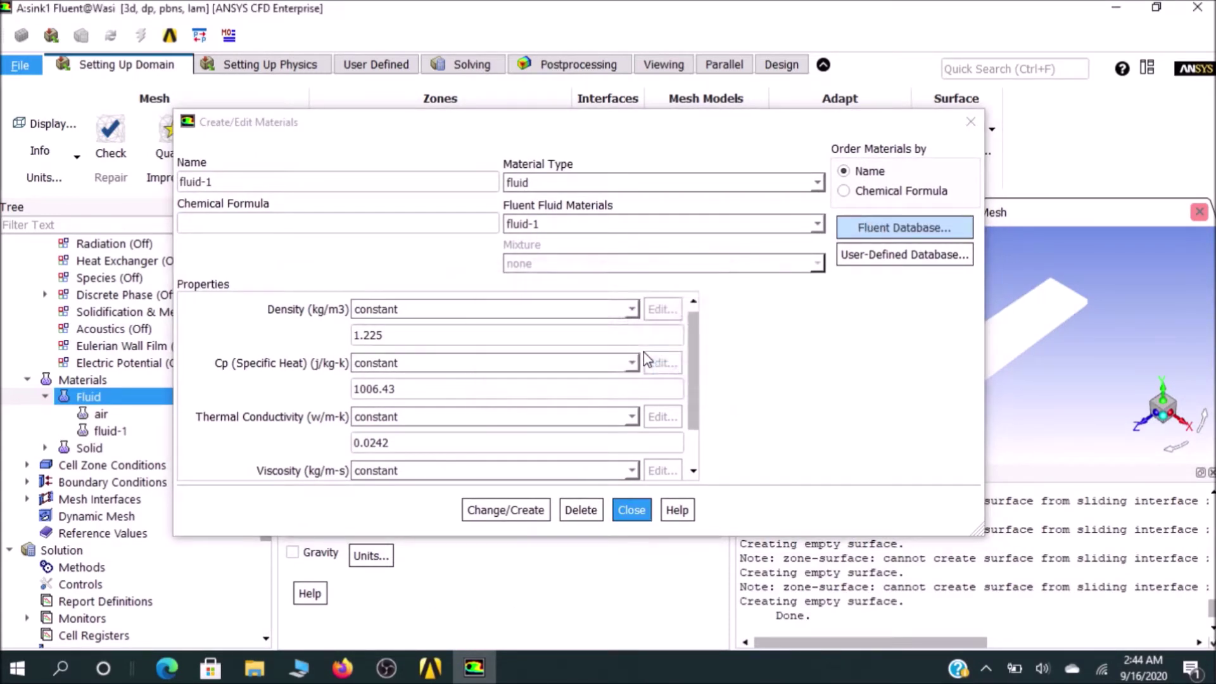
scroll(659, 380, down, 6)
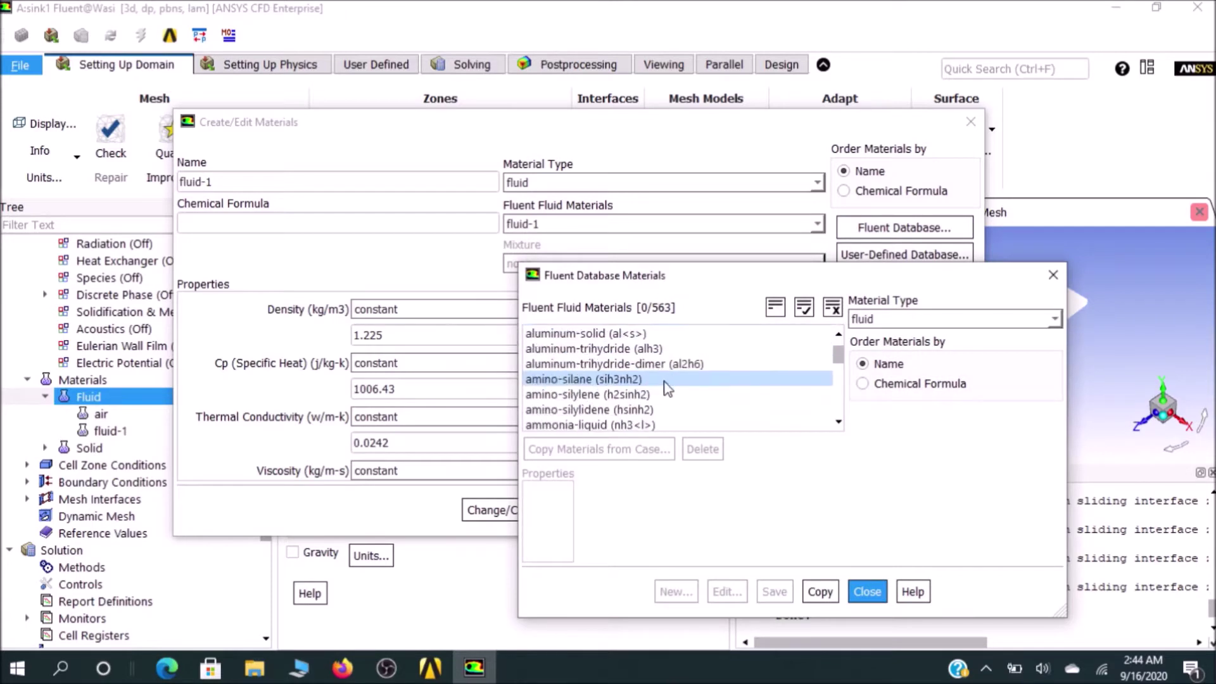
drag(838, 357, 840, 423)
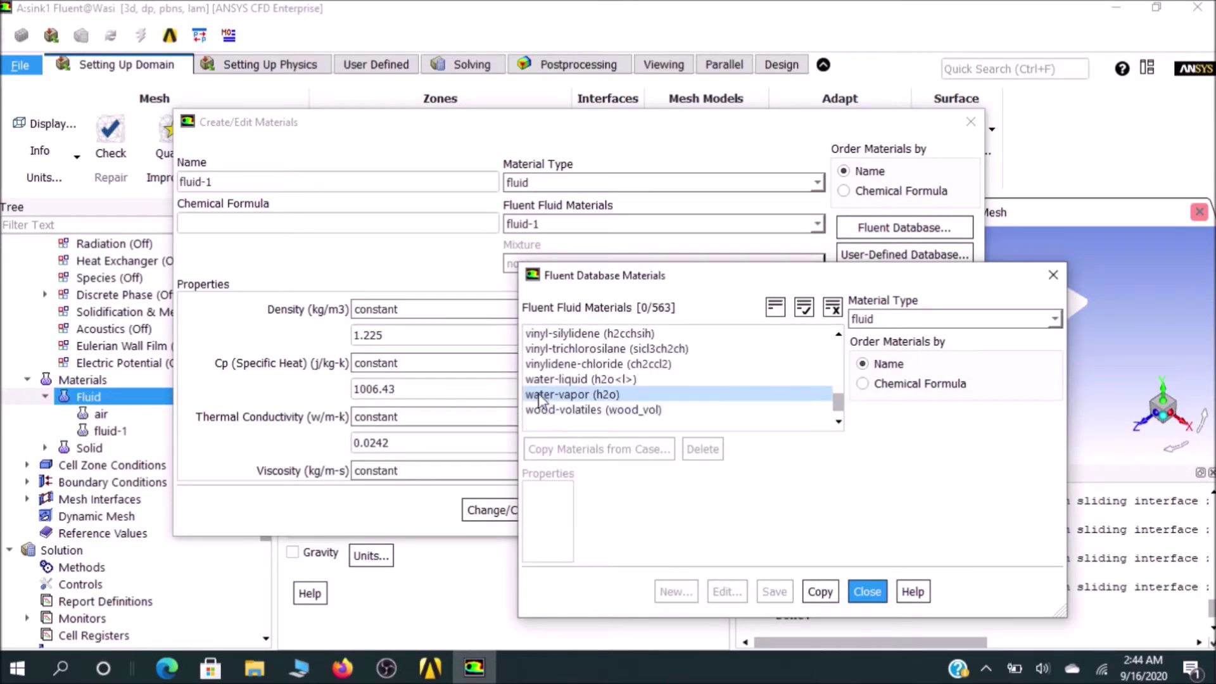
click(589, 380)
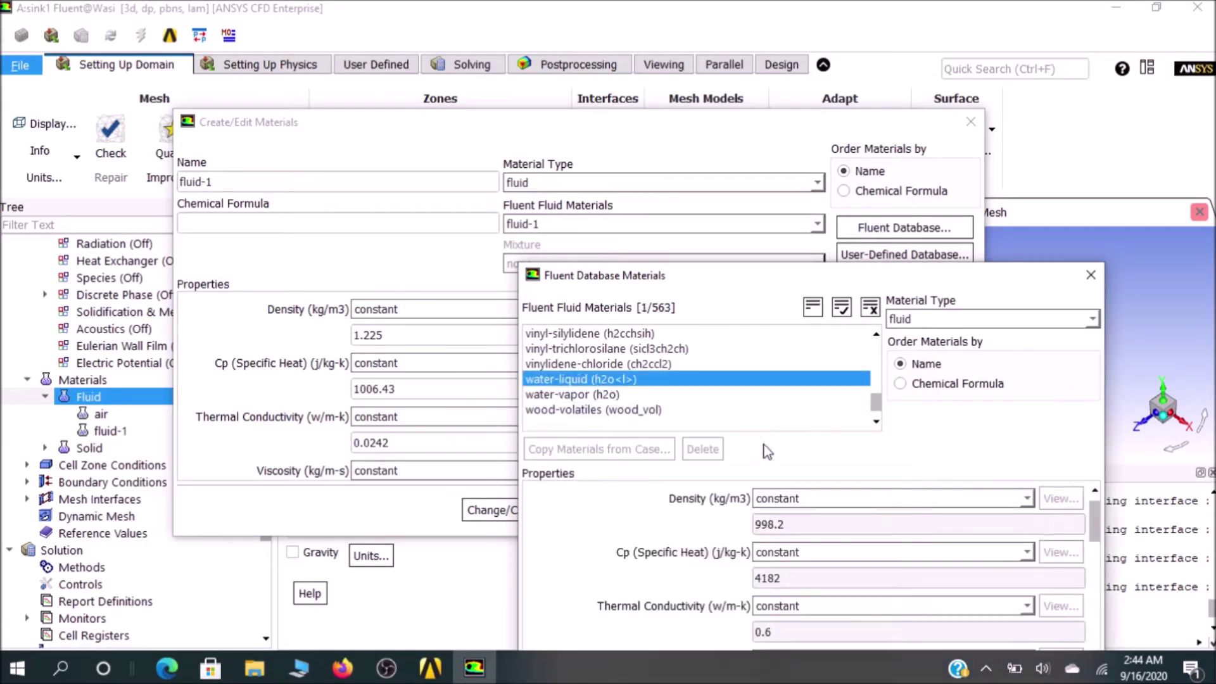
drag(761, 284, 596, 149)
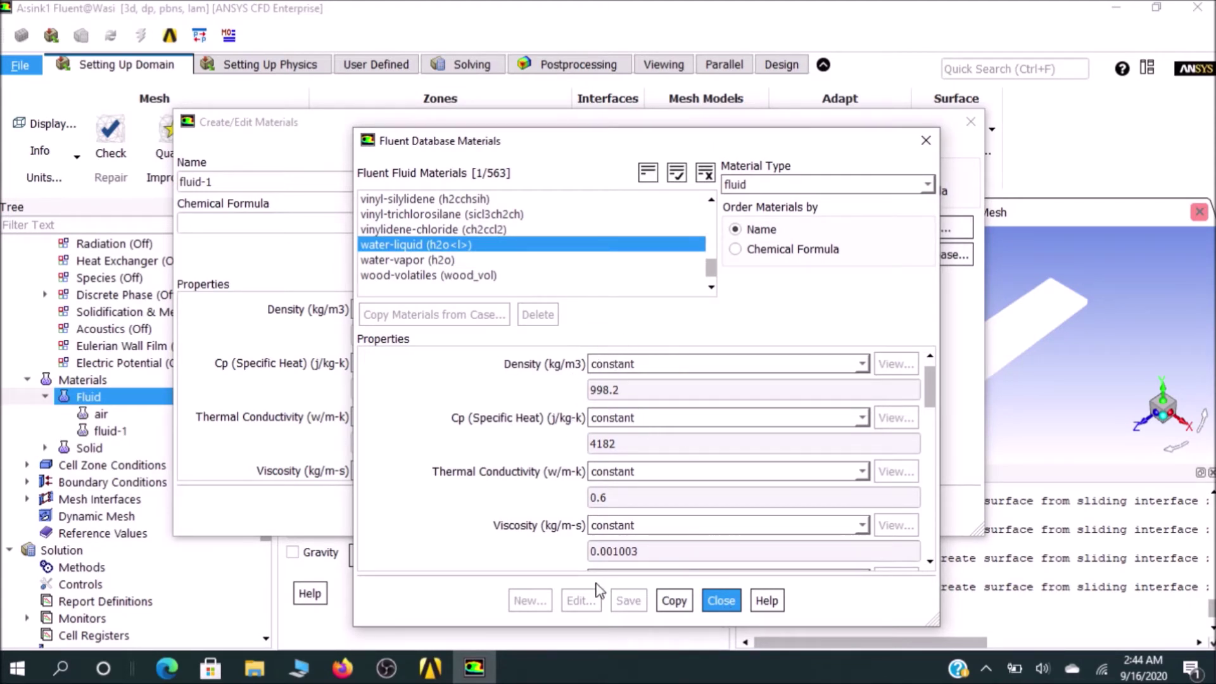
click(673, 602)
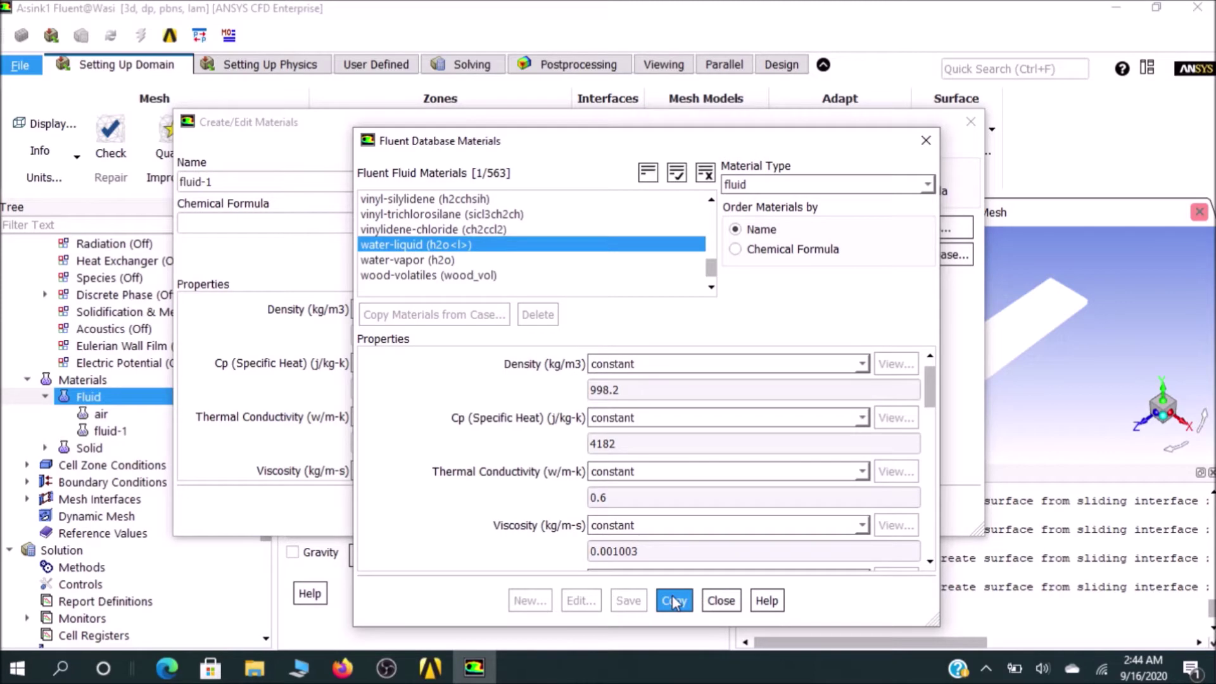
click(926, 141)
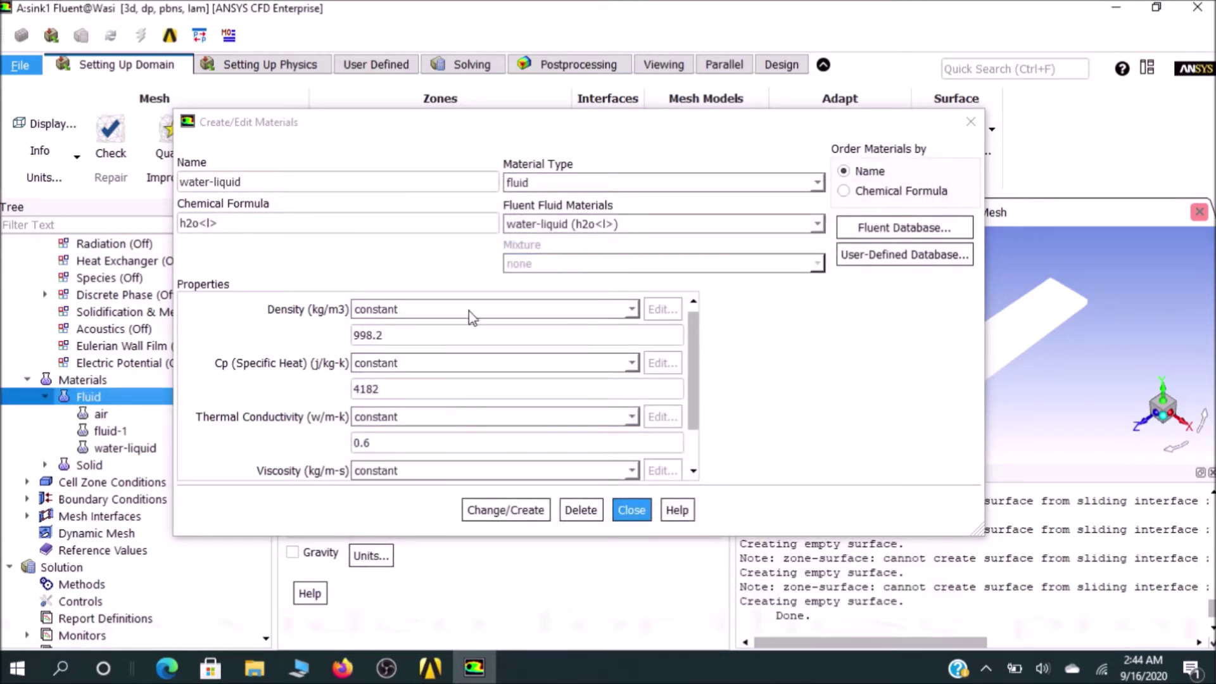
scroll(618, 409, down, 1)
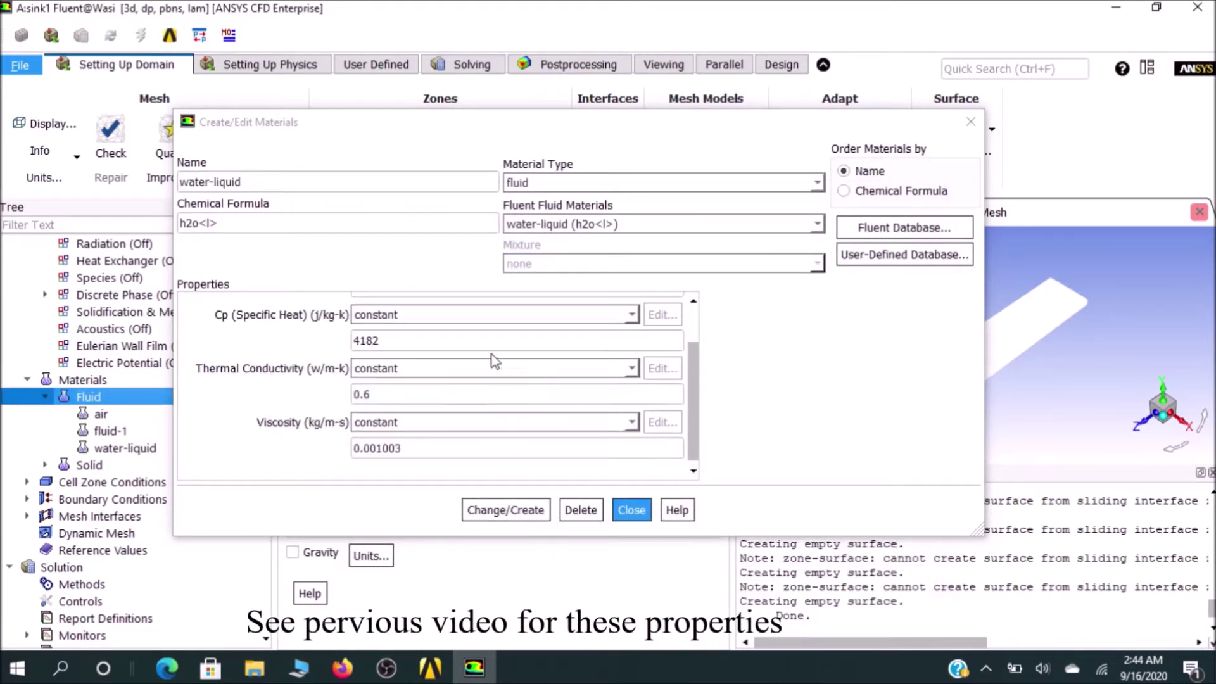
scroll(366, 415, up, 1)
key(Return)
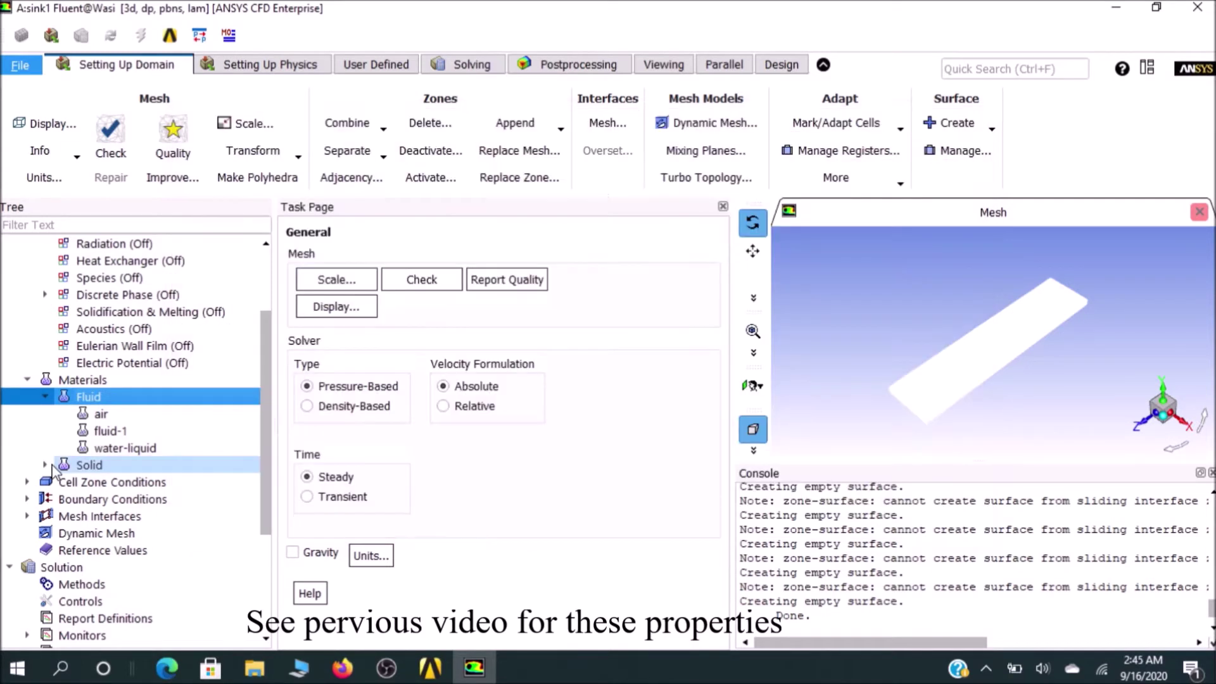
double_click(157, 466)
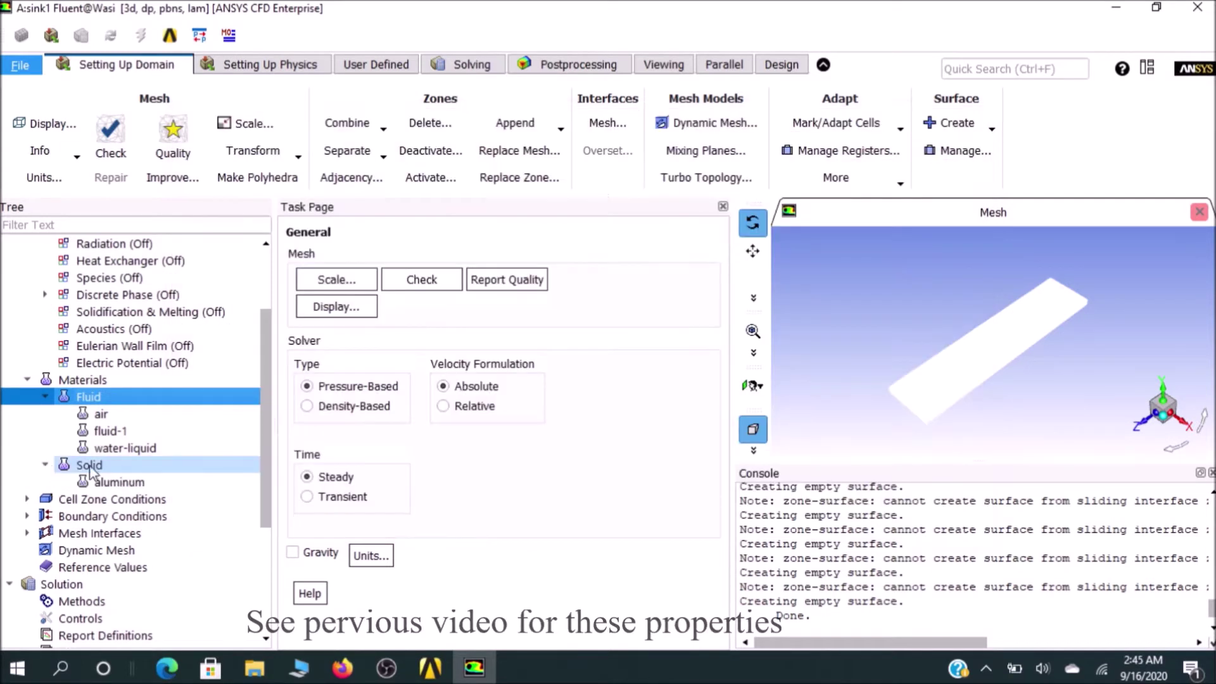
Create a new solid material named copper with chemical formula cu, and begin editing its density.
right_click(157, 466)
click(177, 477)
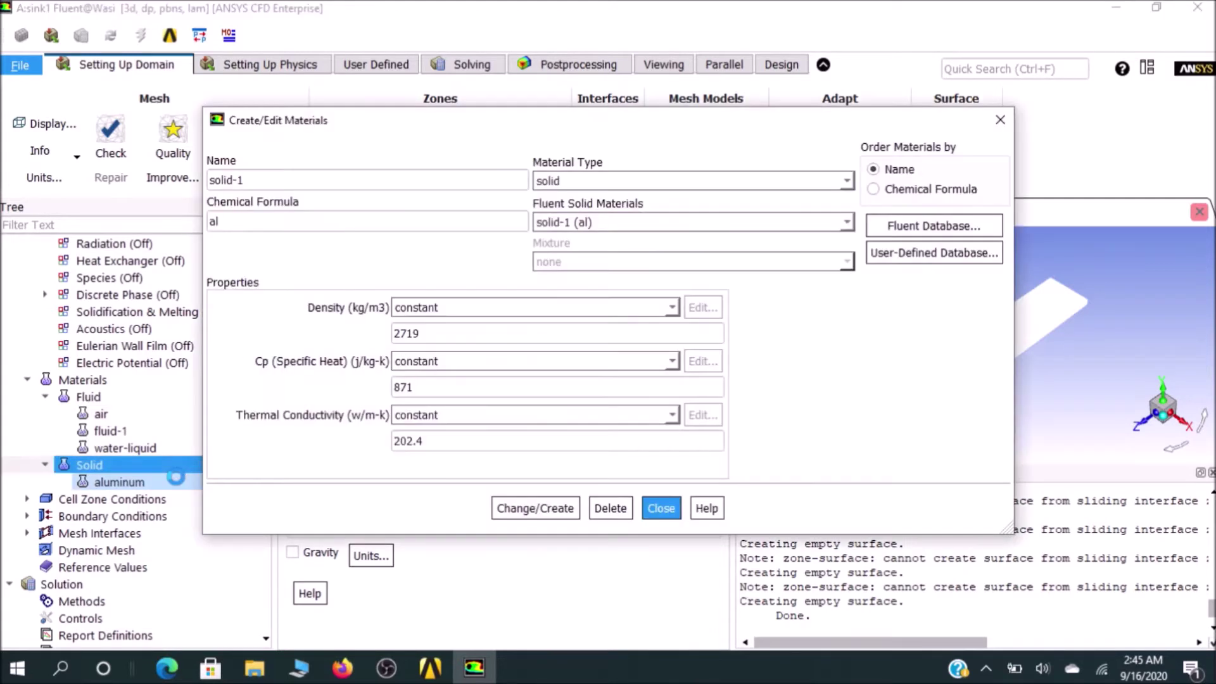
click(314, 220)
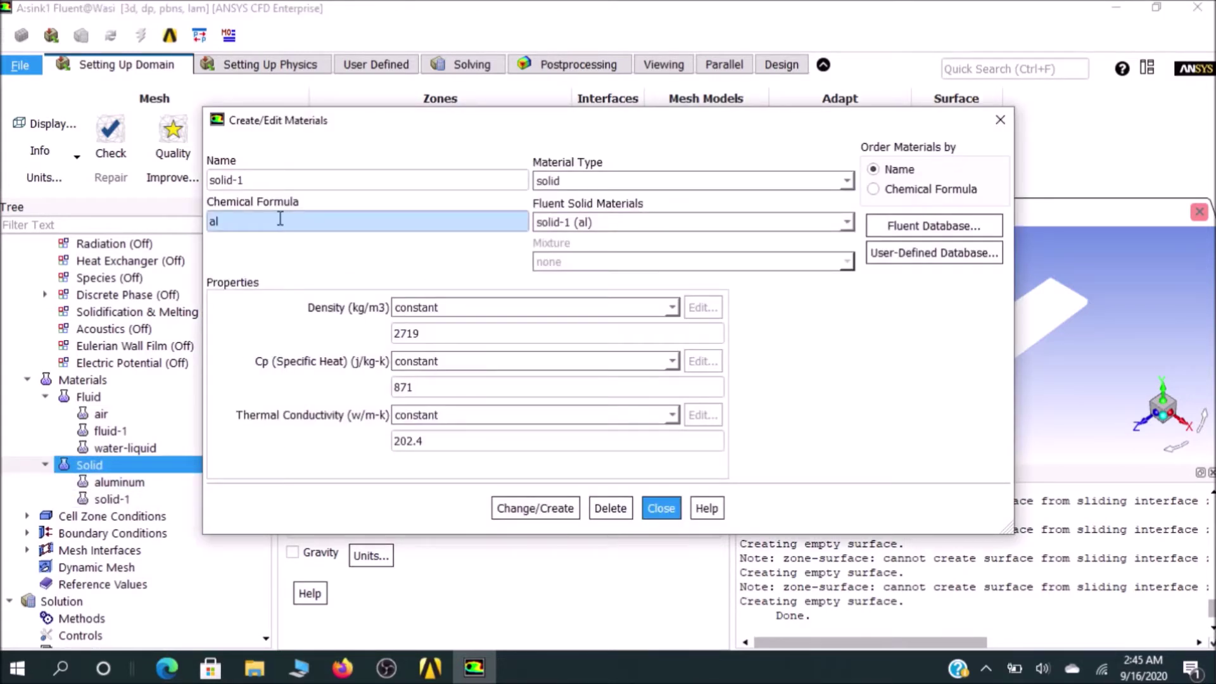
click(288, 176)
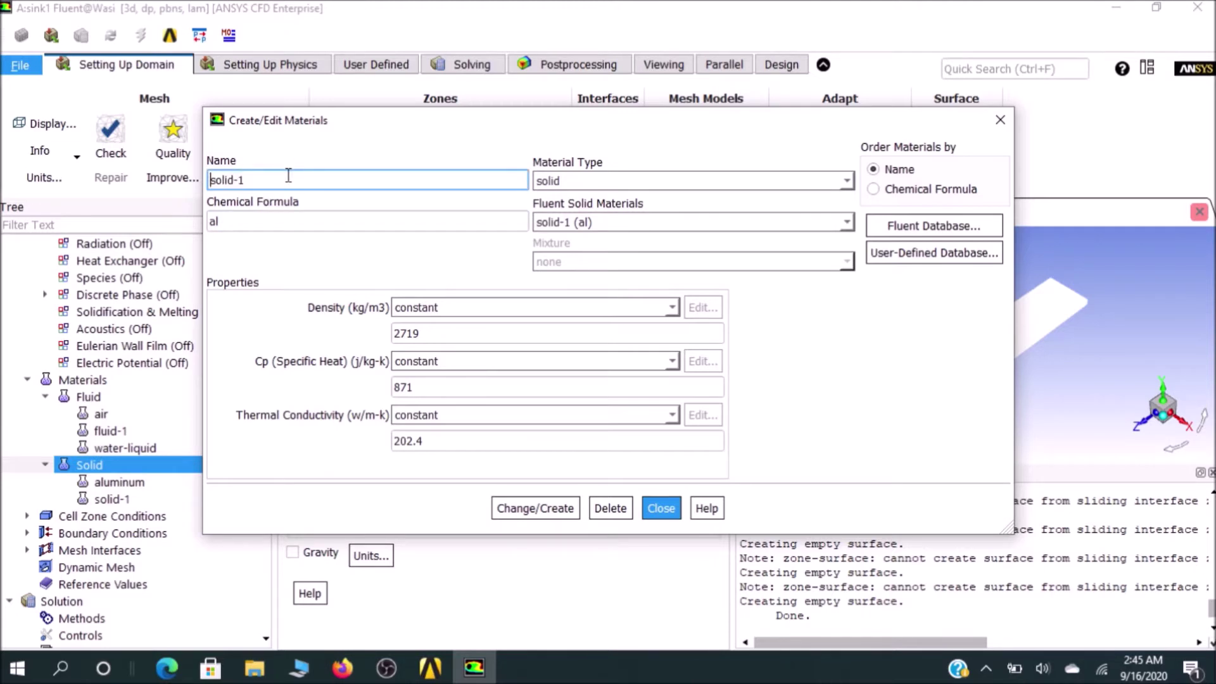
key(BackSpace)
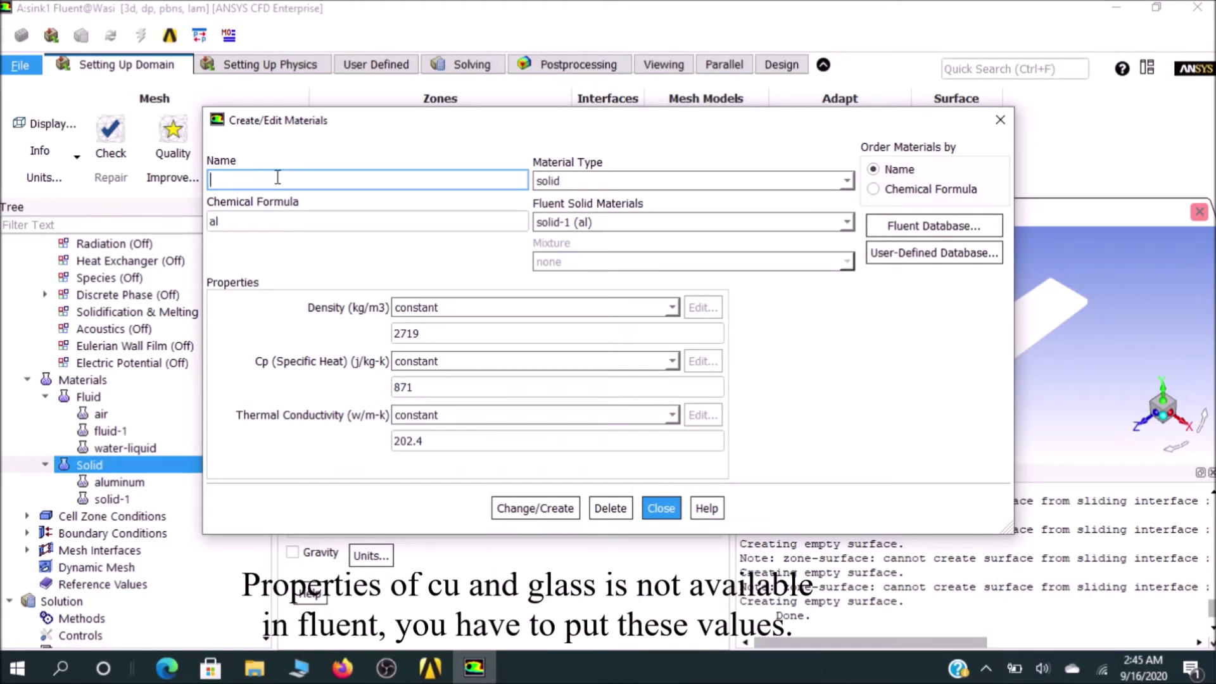
text(copper)
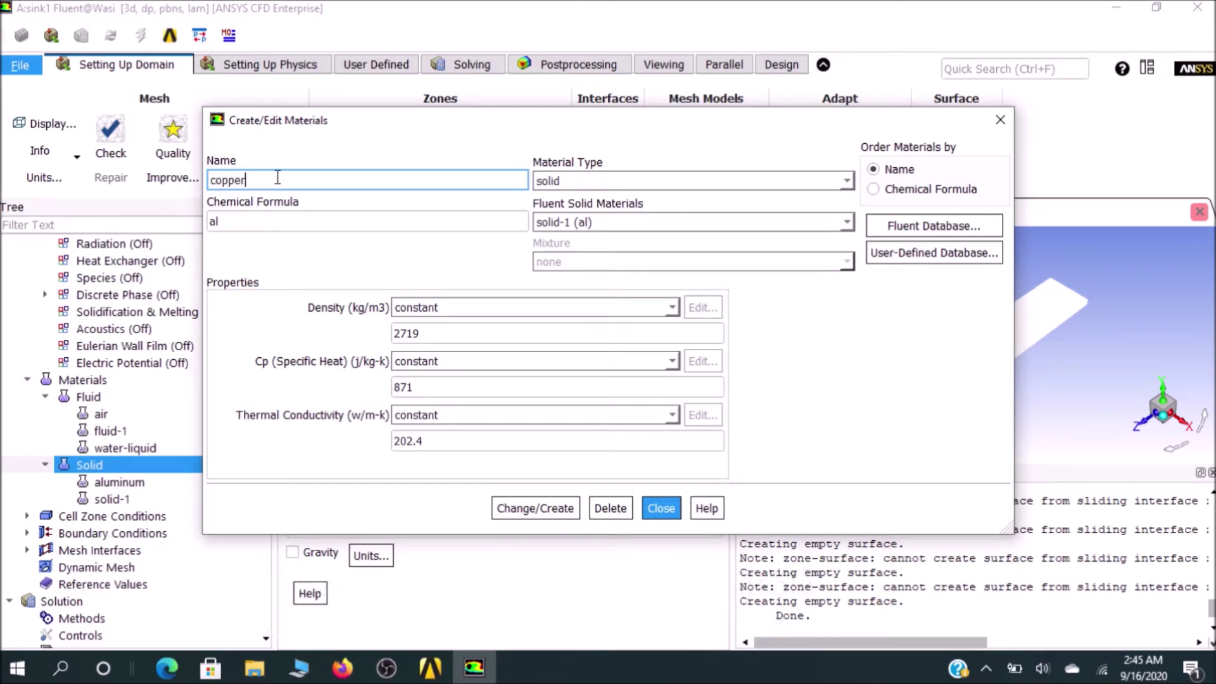
click(223, 216)
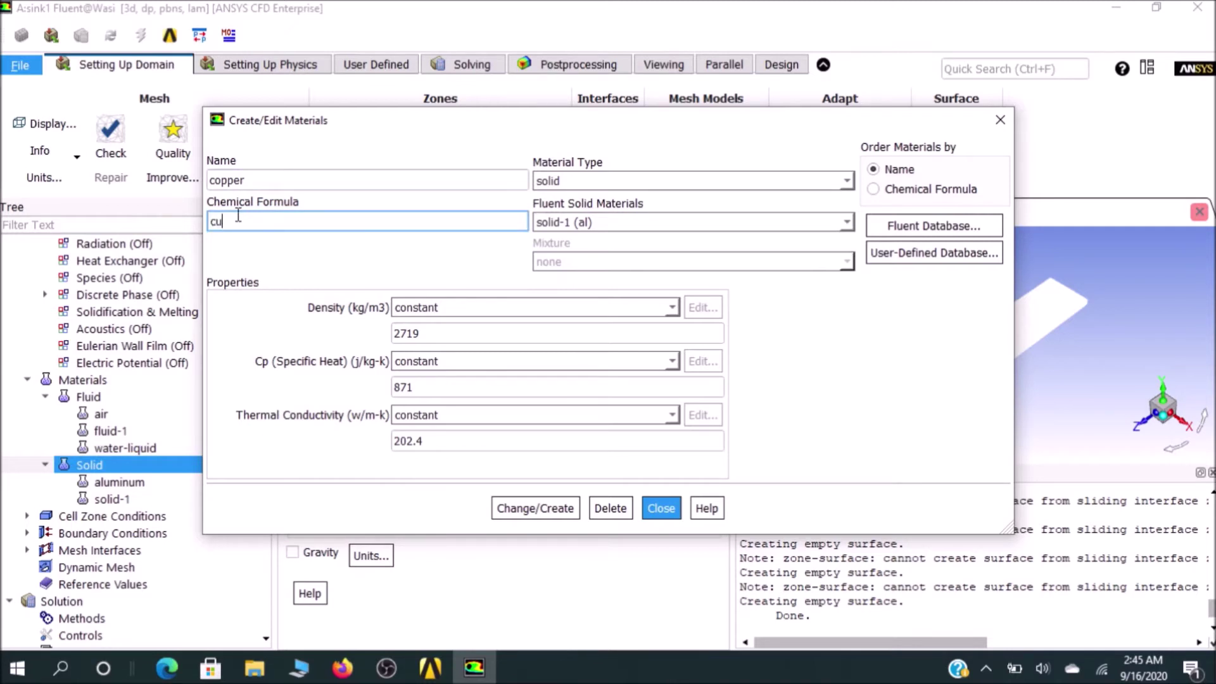
click(519, 334)
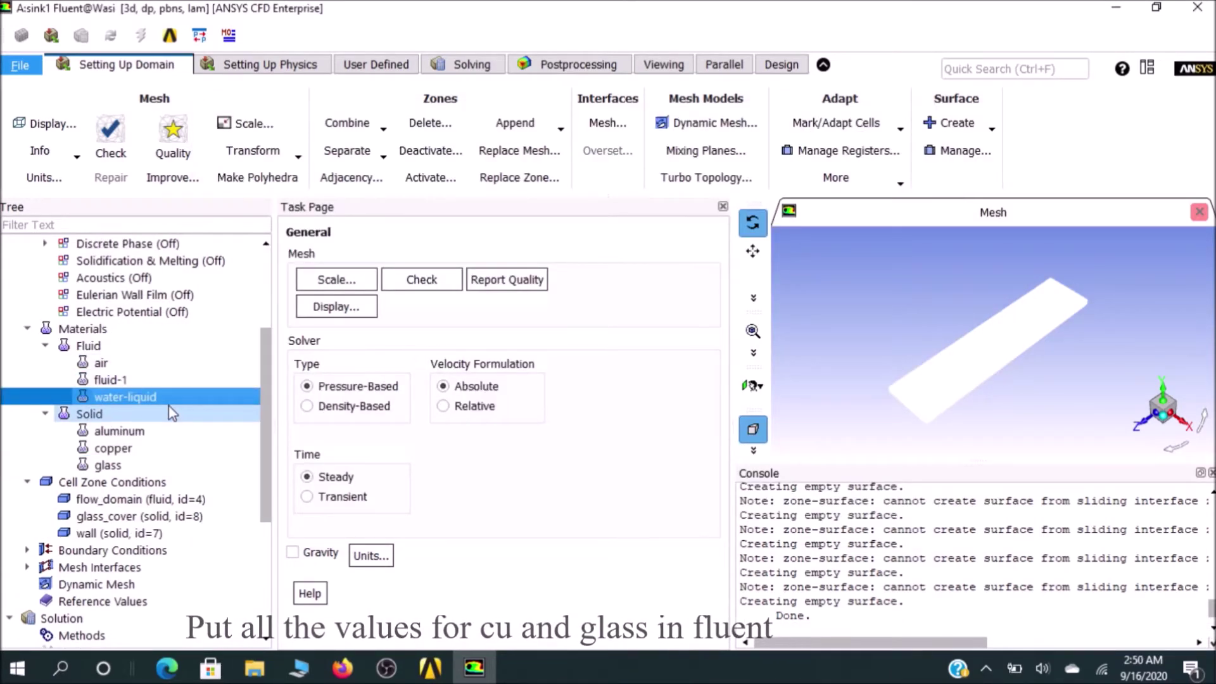
scroll(168, 405, up, 1)
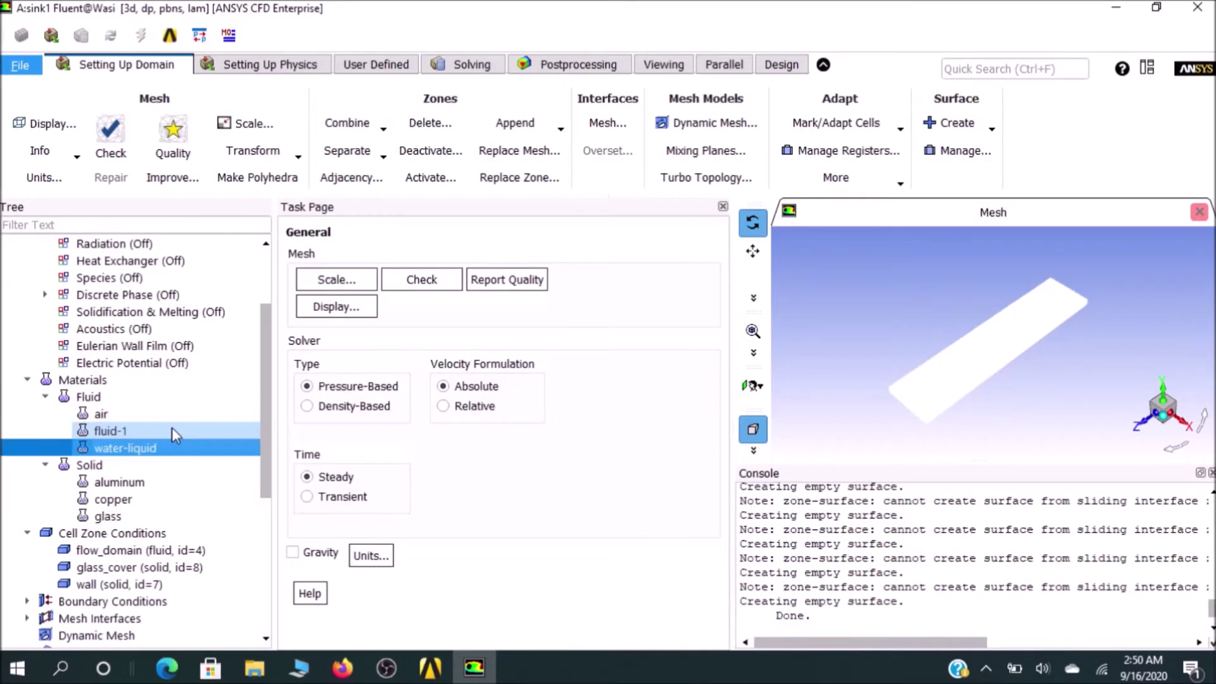
double_click(145, 450)
scroll(483, 462, down, 2)
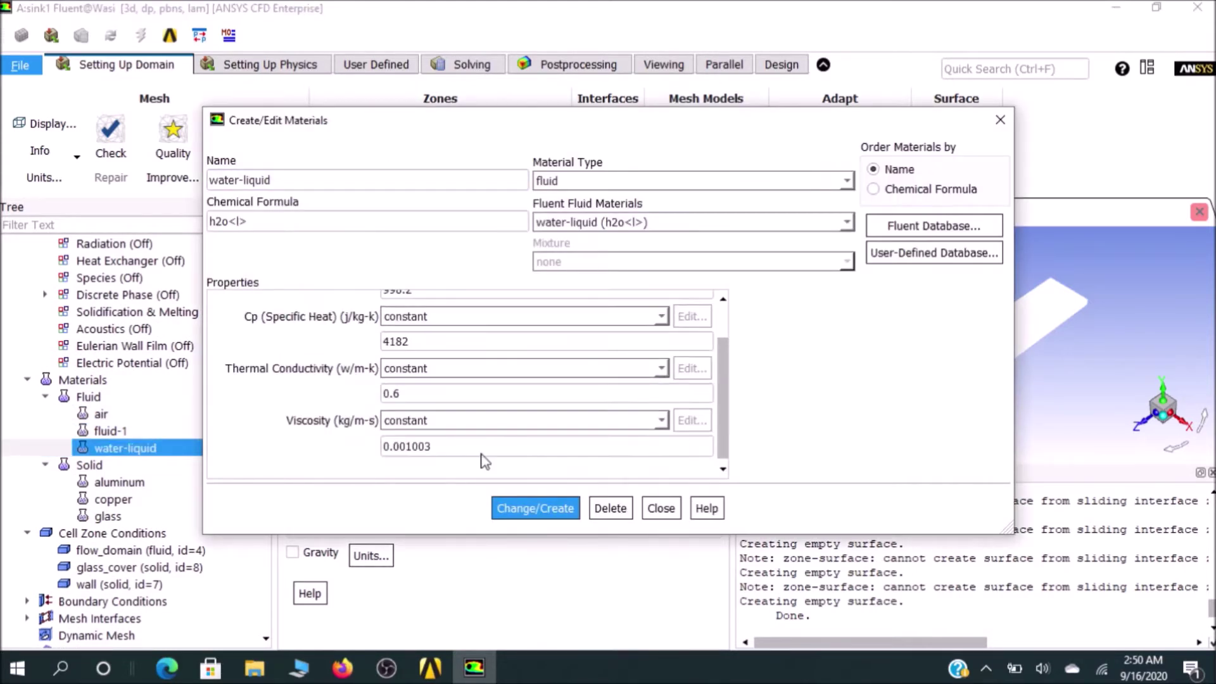
scroll(483, 443, up, 2)
click(1000, 120)
click(145, 501)
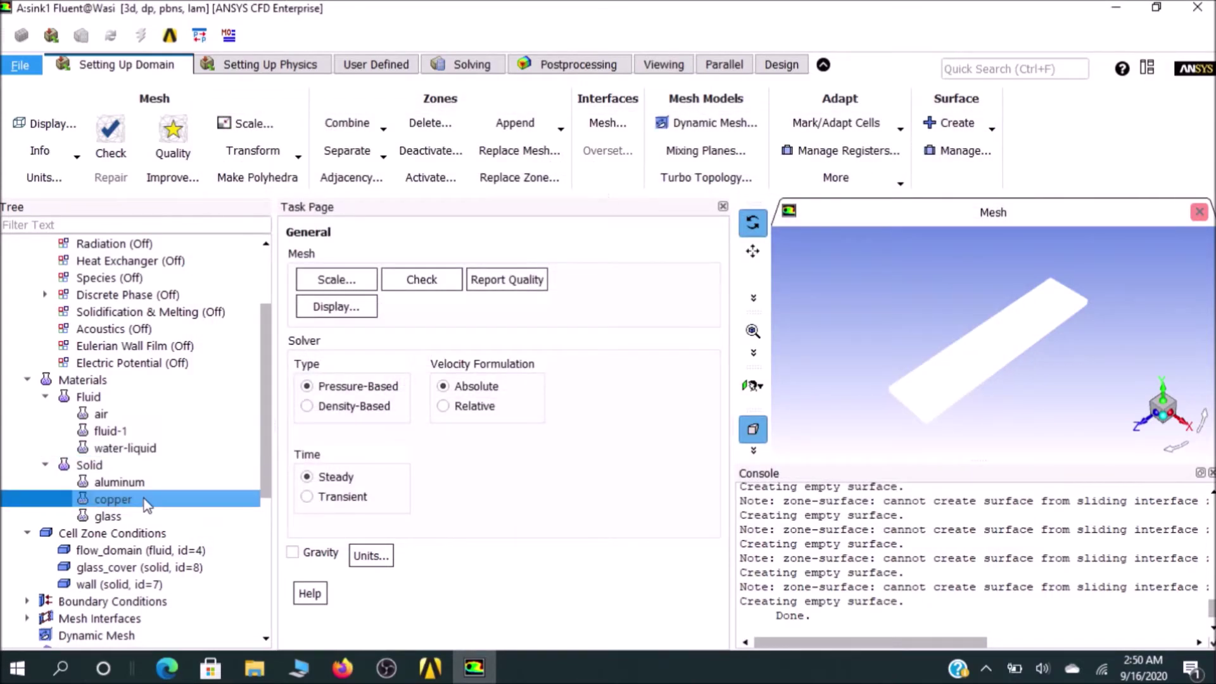
double_click(144, 500)
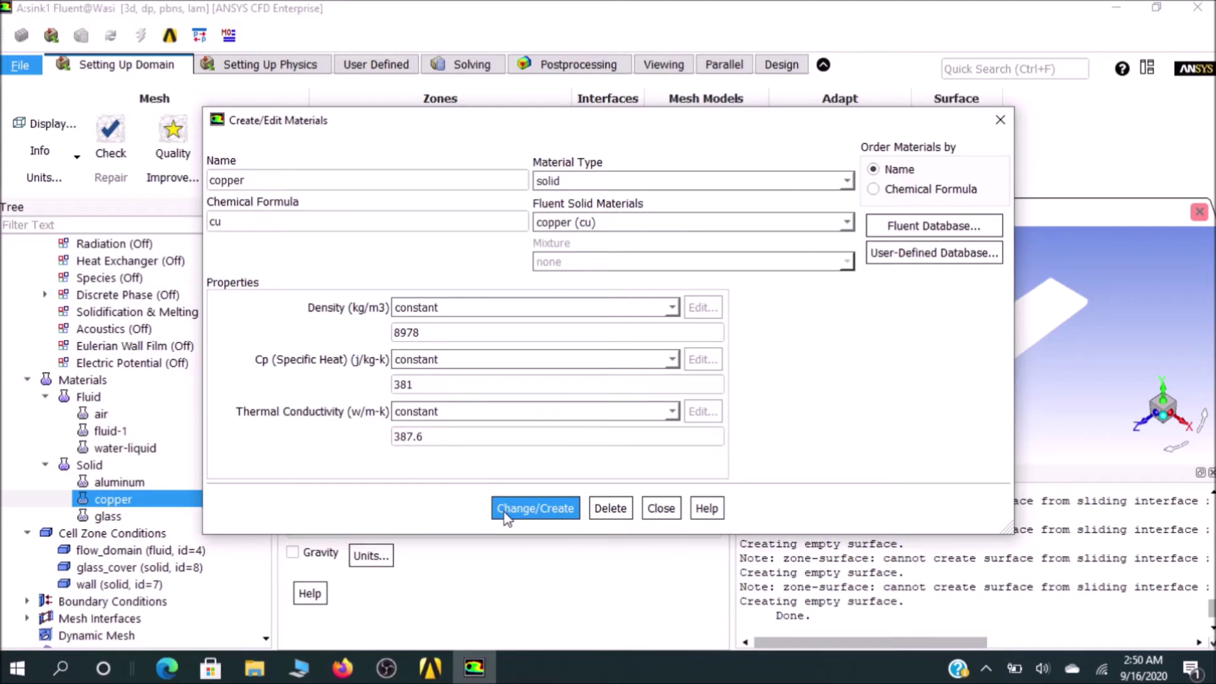
click(1000, 120)
click(141, 516)
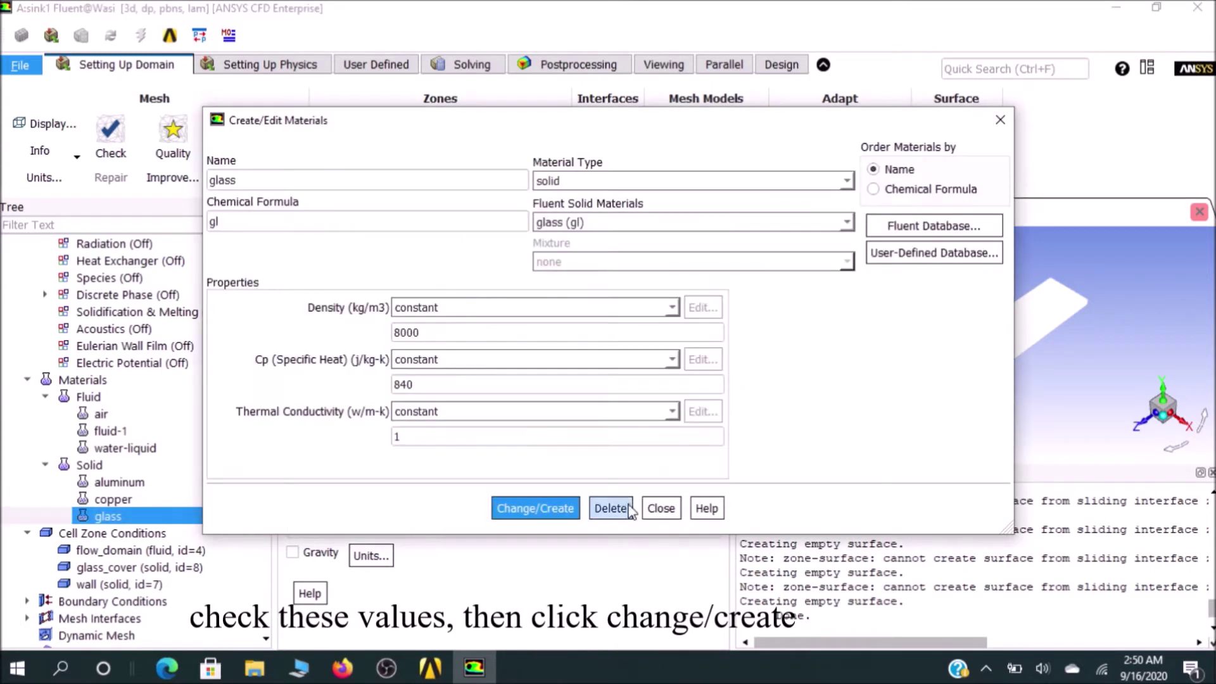
click(1000, 120)
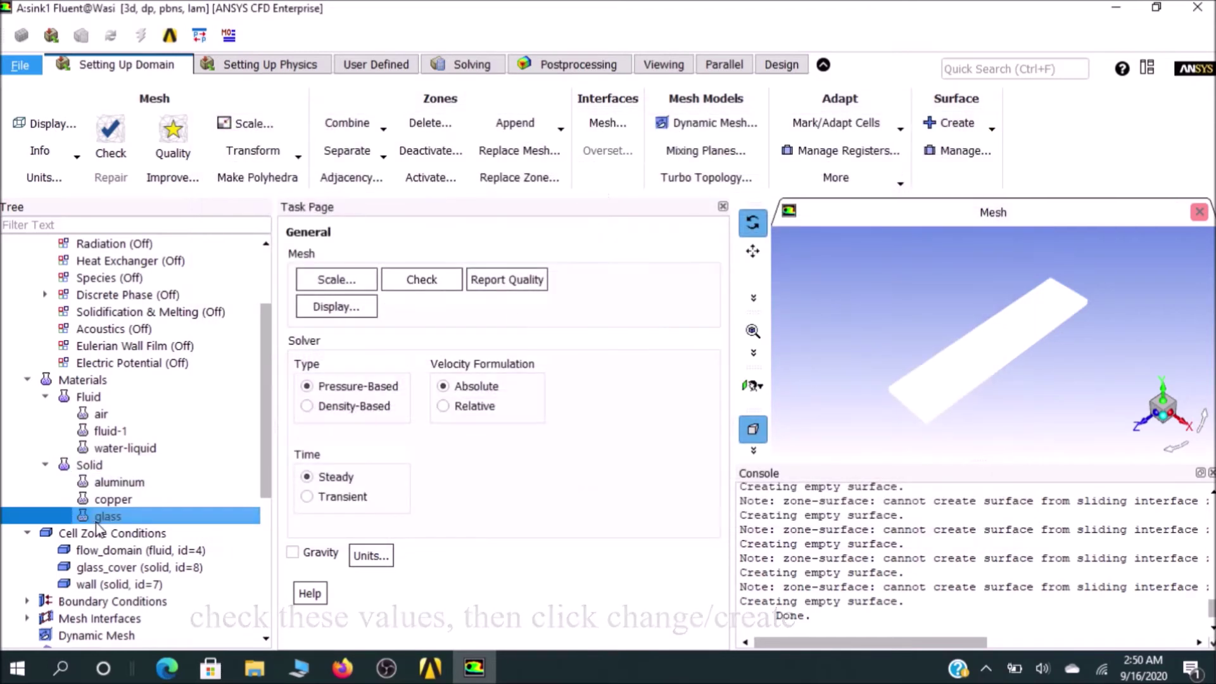
scroll(107, 488, down, 1)
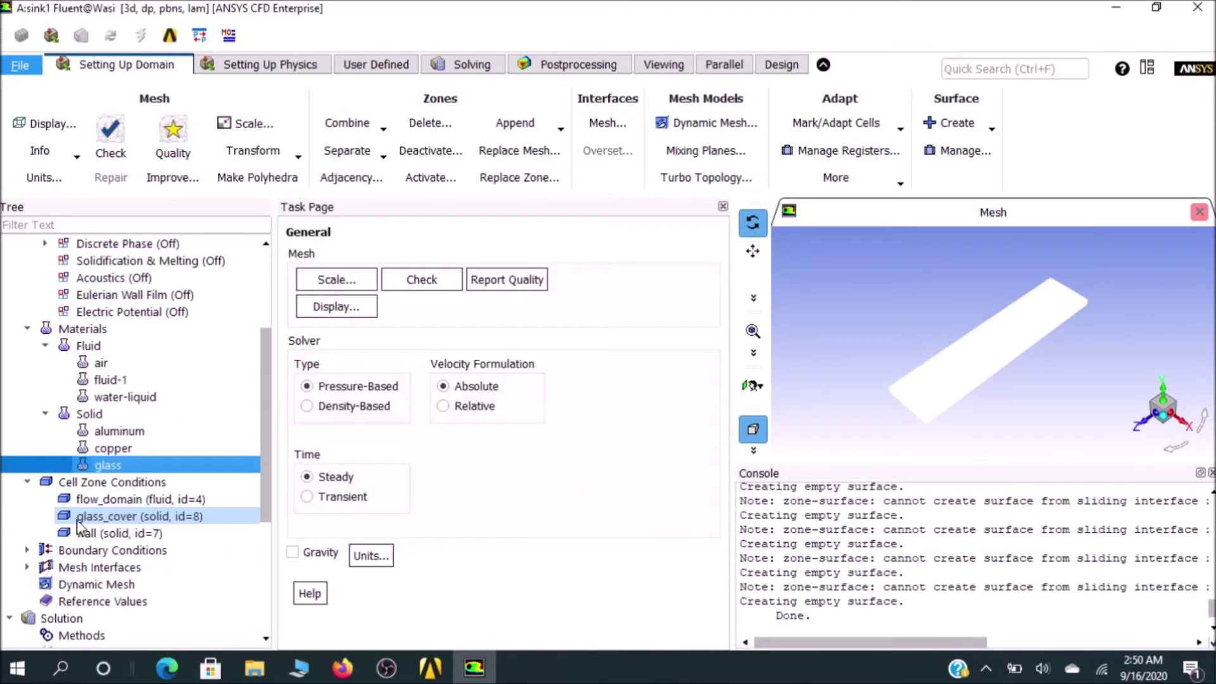
Change the flow_domain fluid zone's material from air to water-liquid.
click(105, 503)
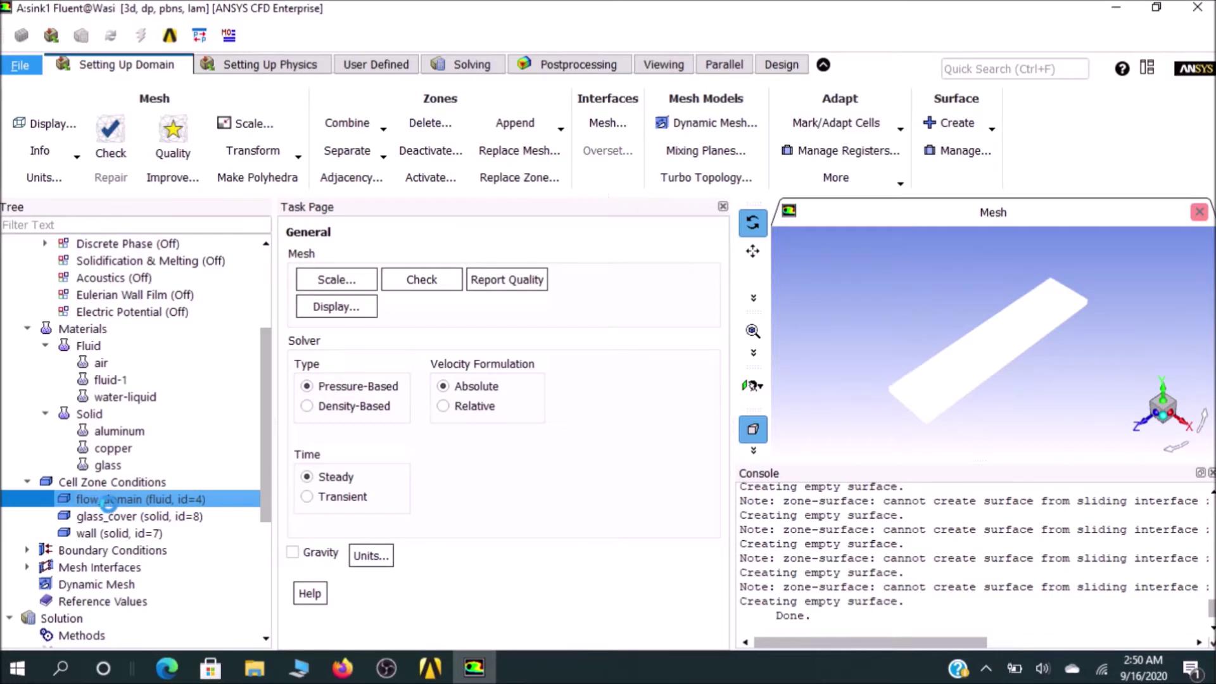
double_click(107, 502)
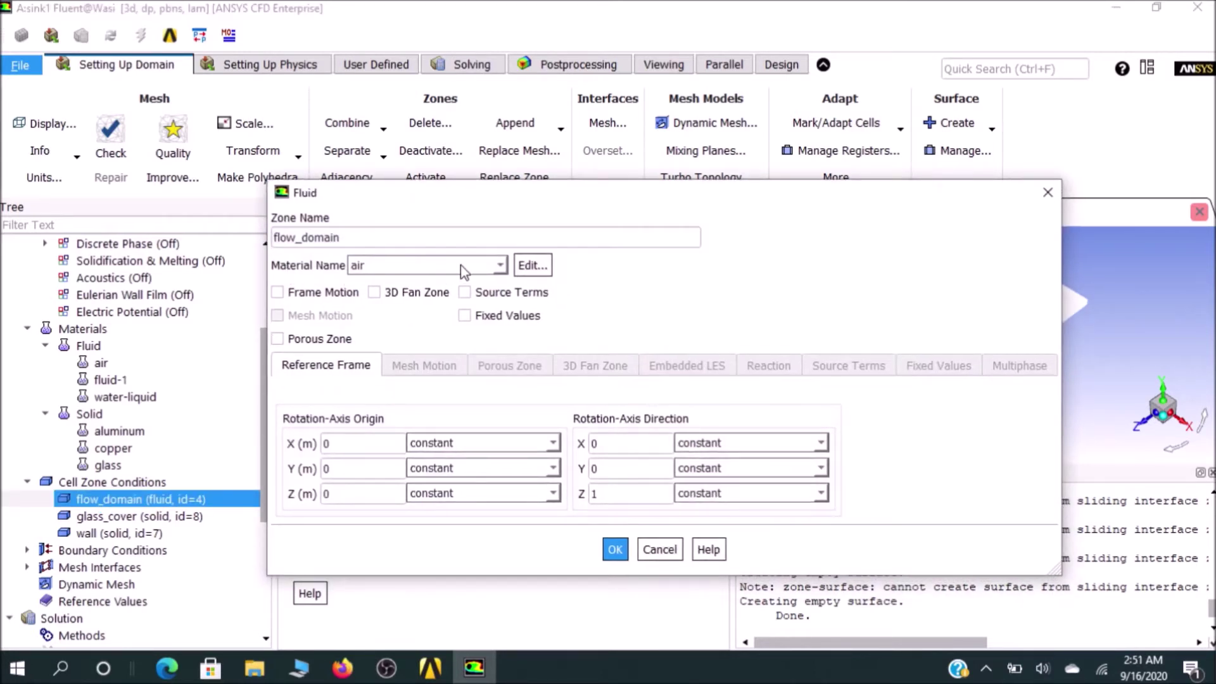
click(504, 268)
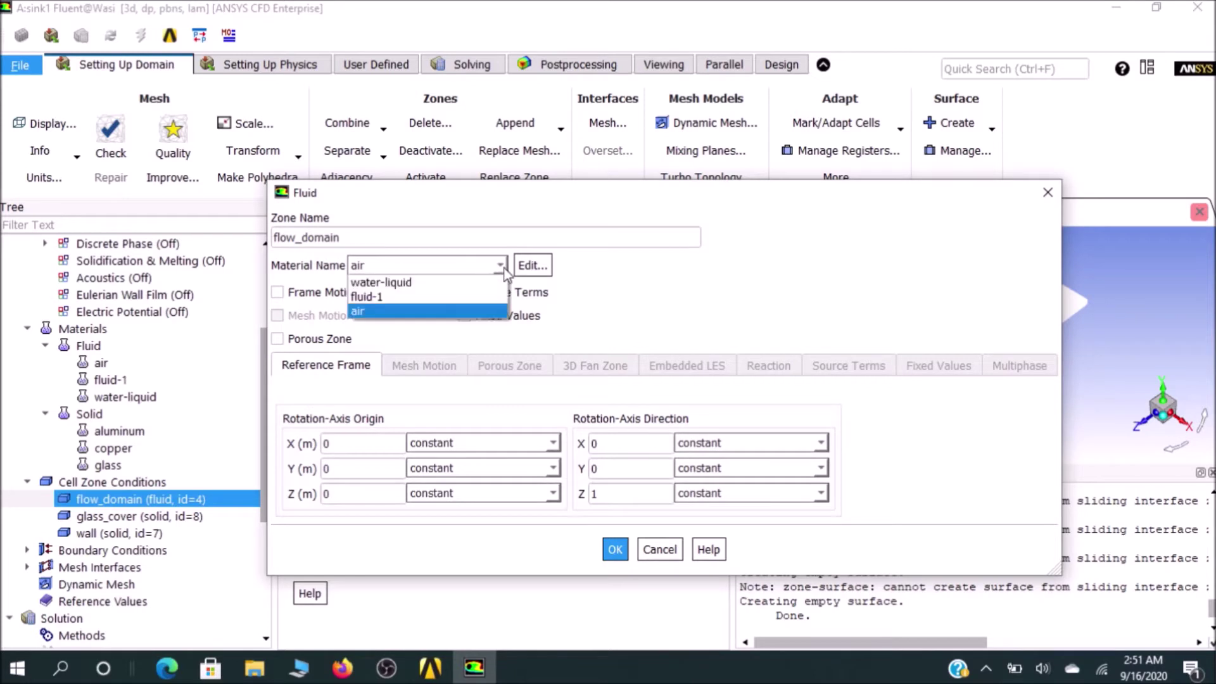
click(470, 286)
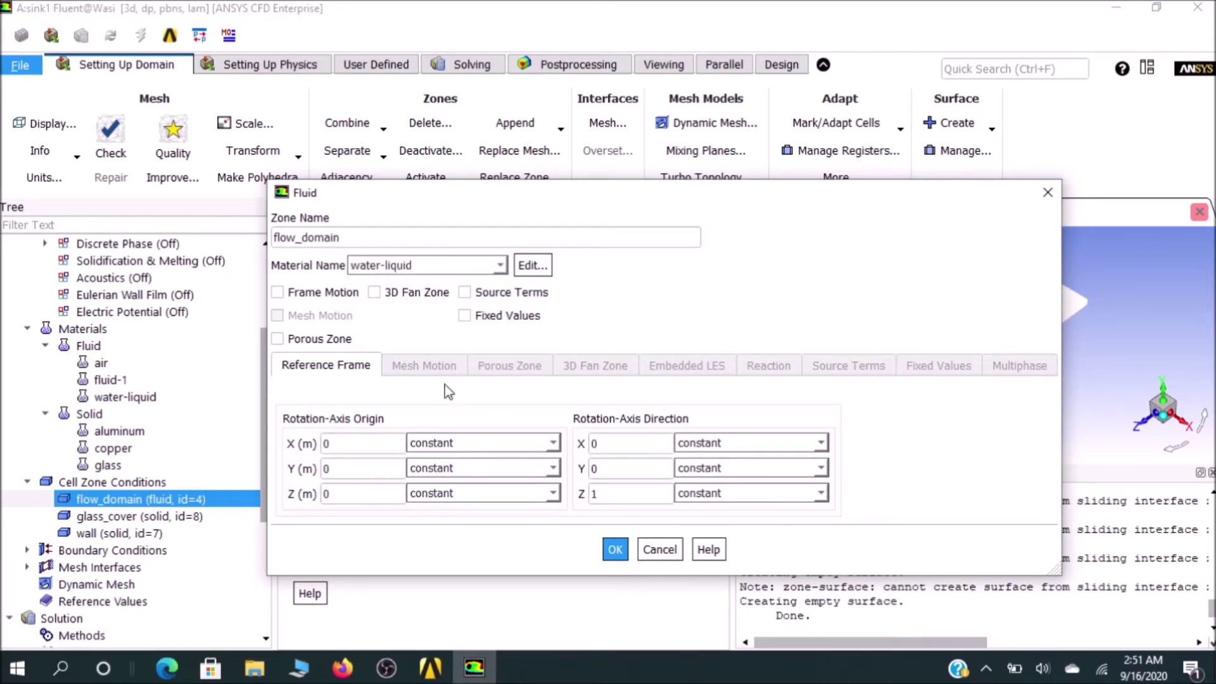
click(629, 554)
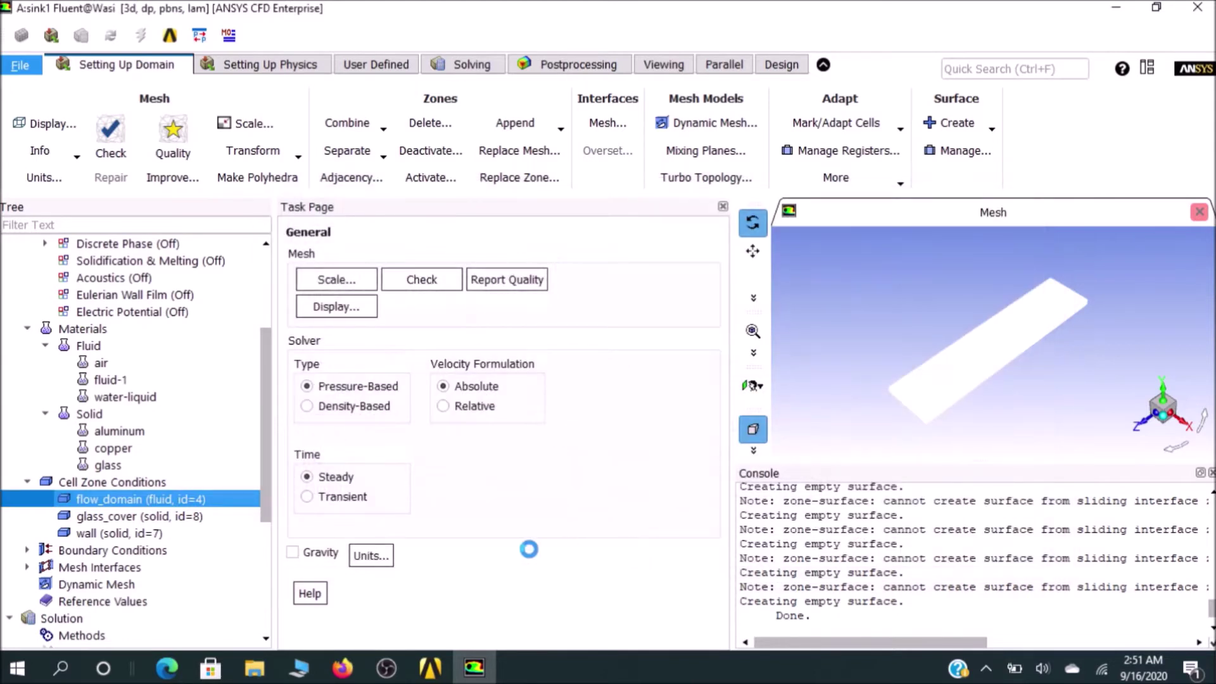
click(168, 516)
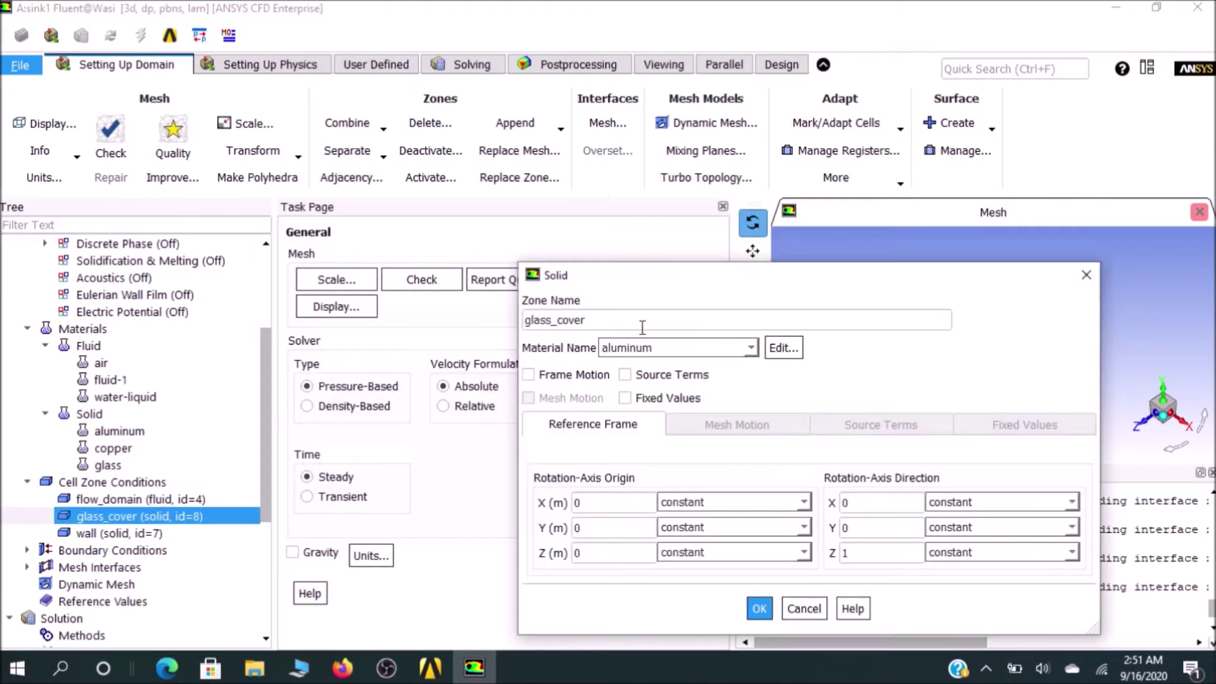
Set the glass_cover solid zone's material to glass.
click(752, 352)
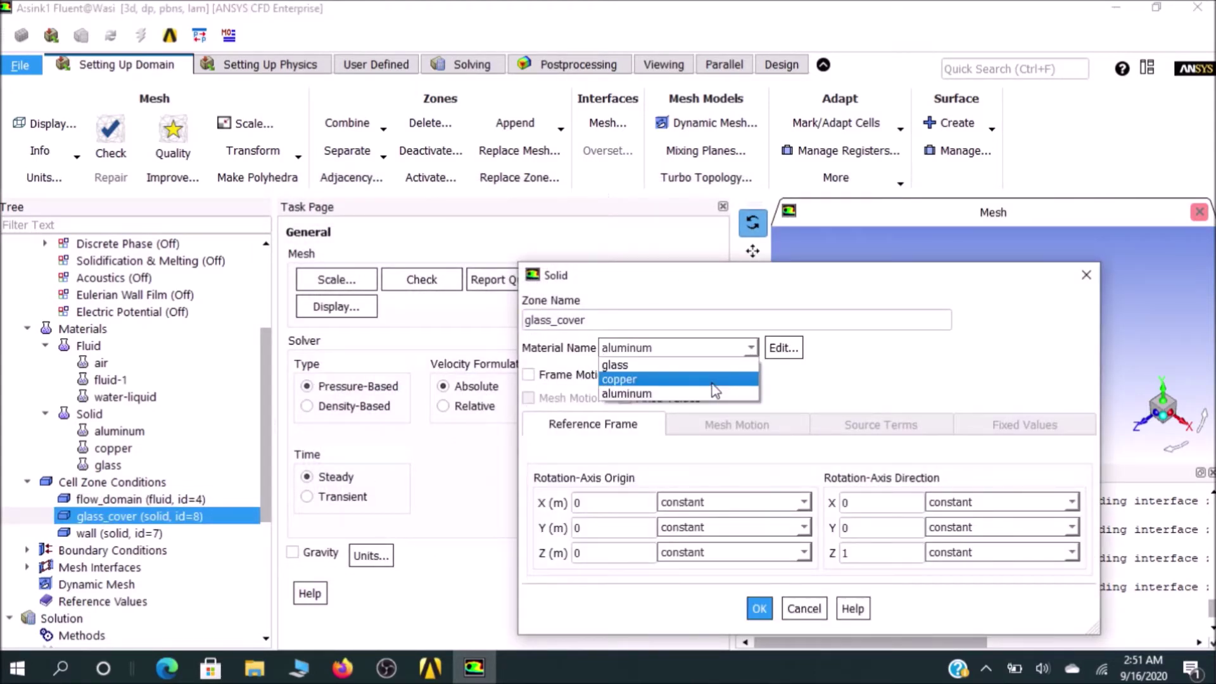
click(710, 365)
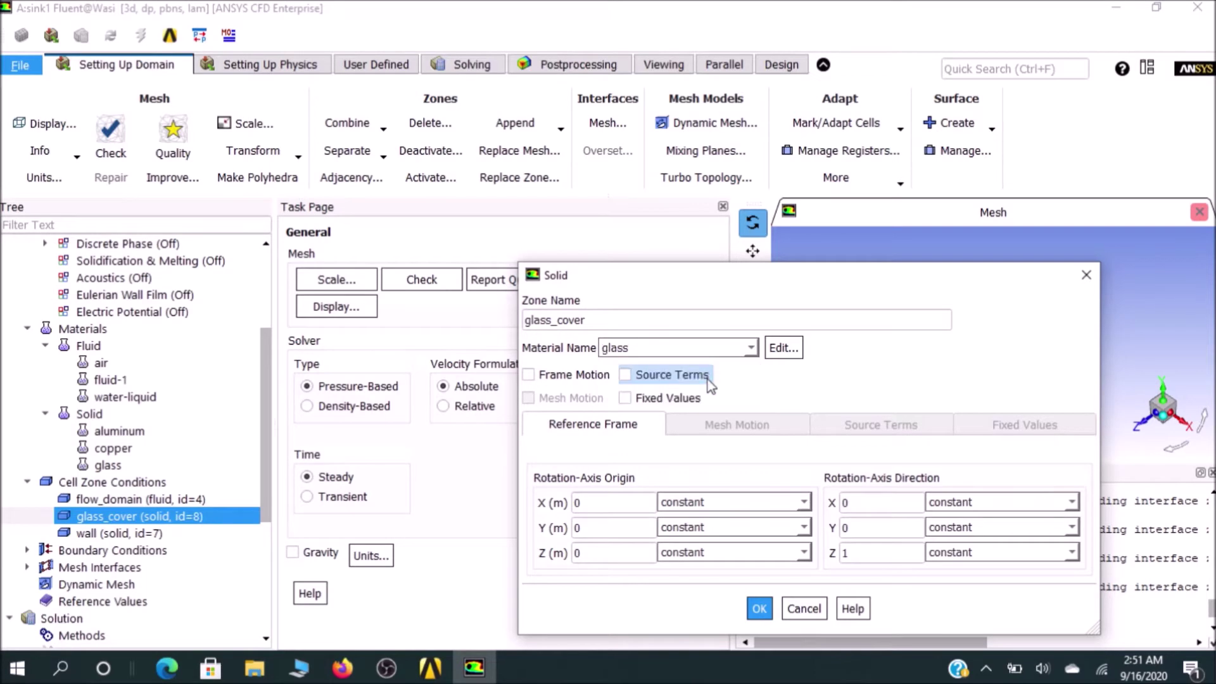
click(760, 609)
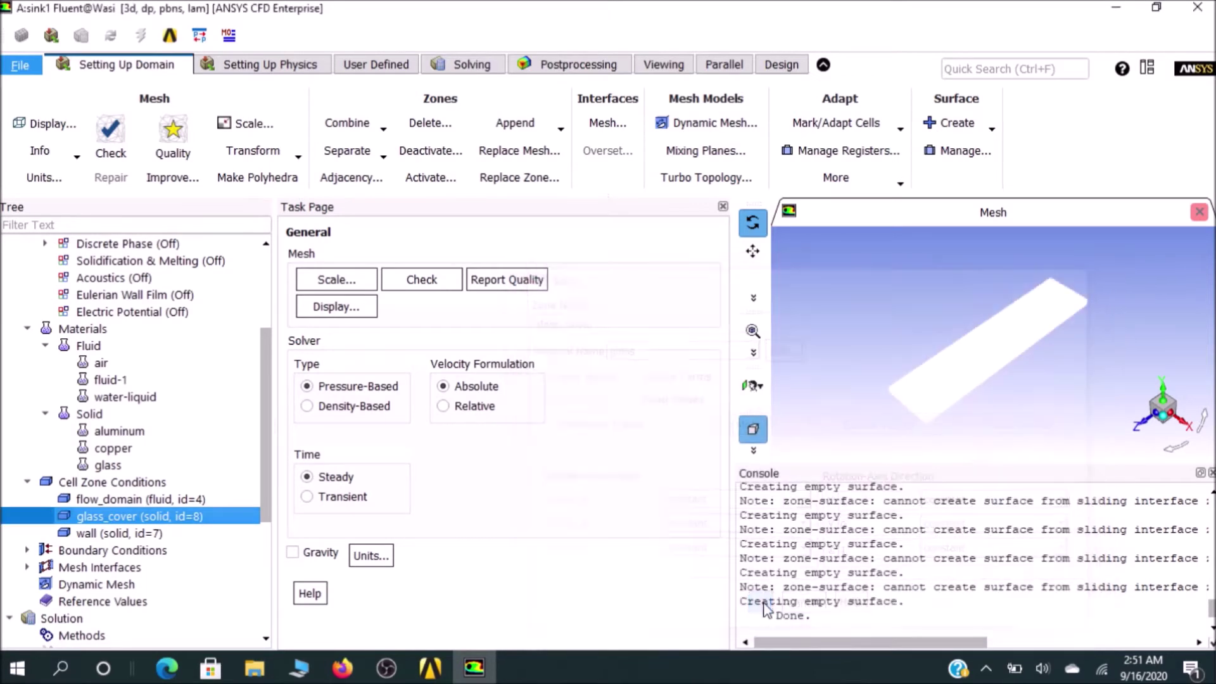
Set the wall solid zone's material to copper.
click(160, 533)
double_click(160, 533)
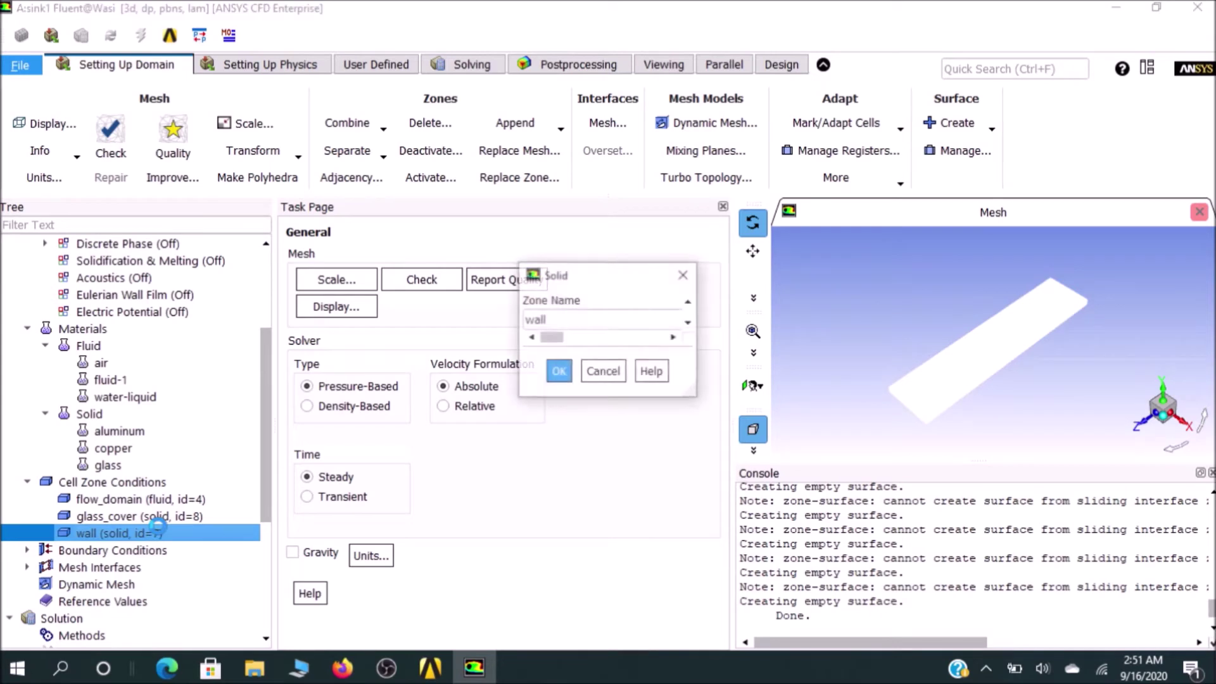
click(745, 351)
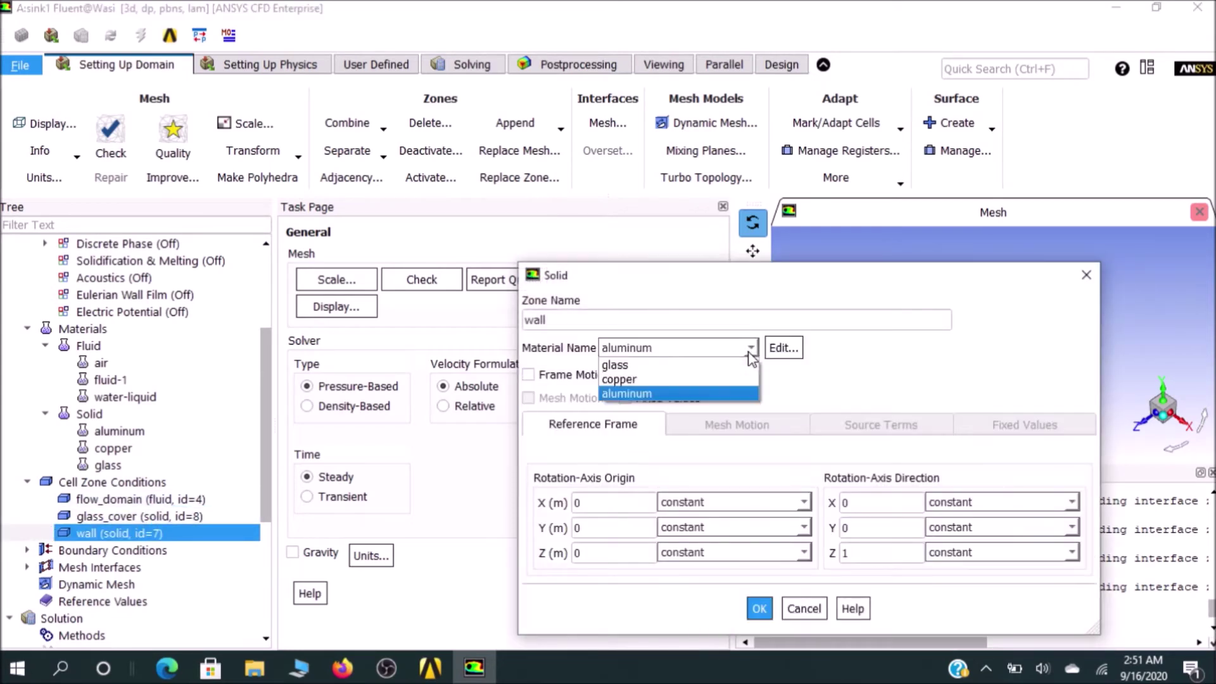
click(699, 383)
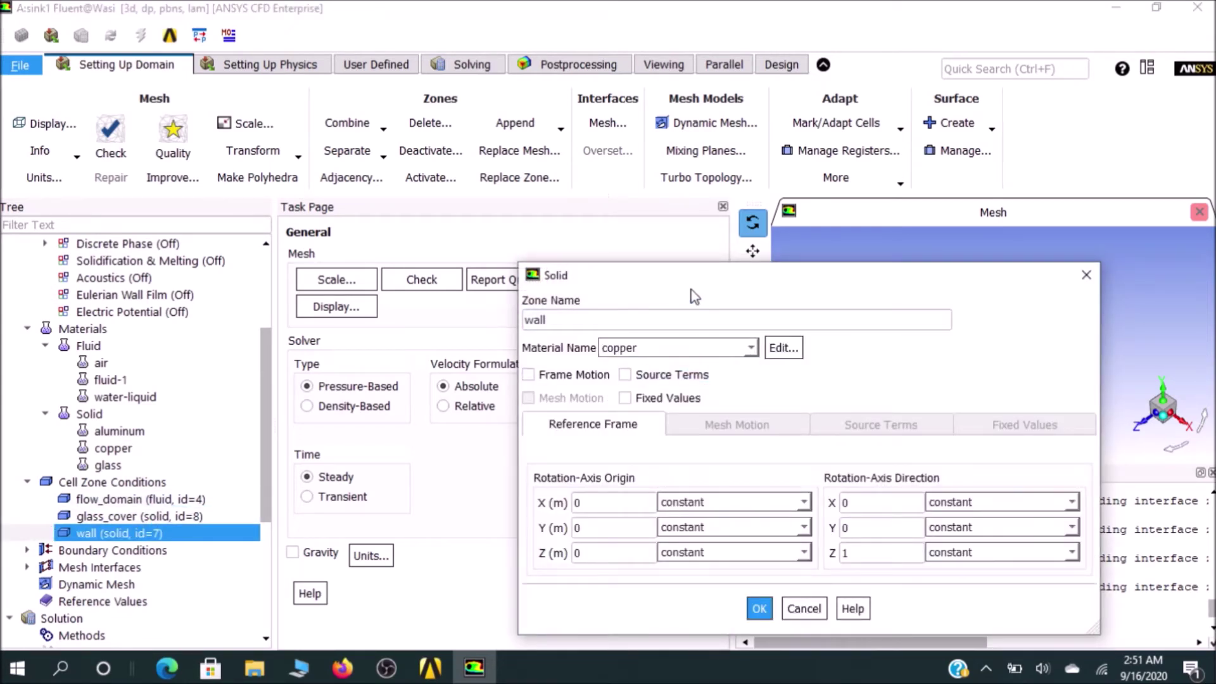
drag(692, 282, 475, 185)
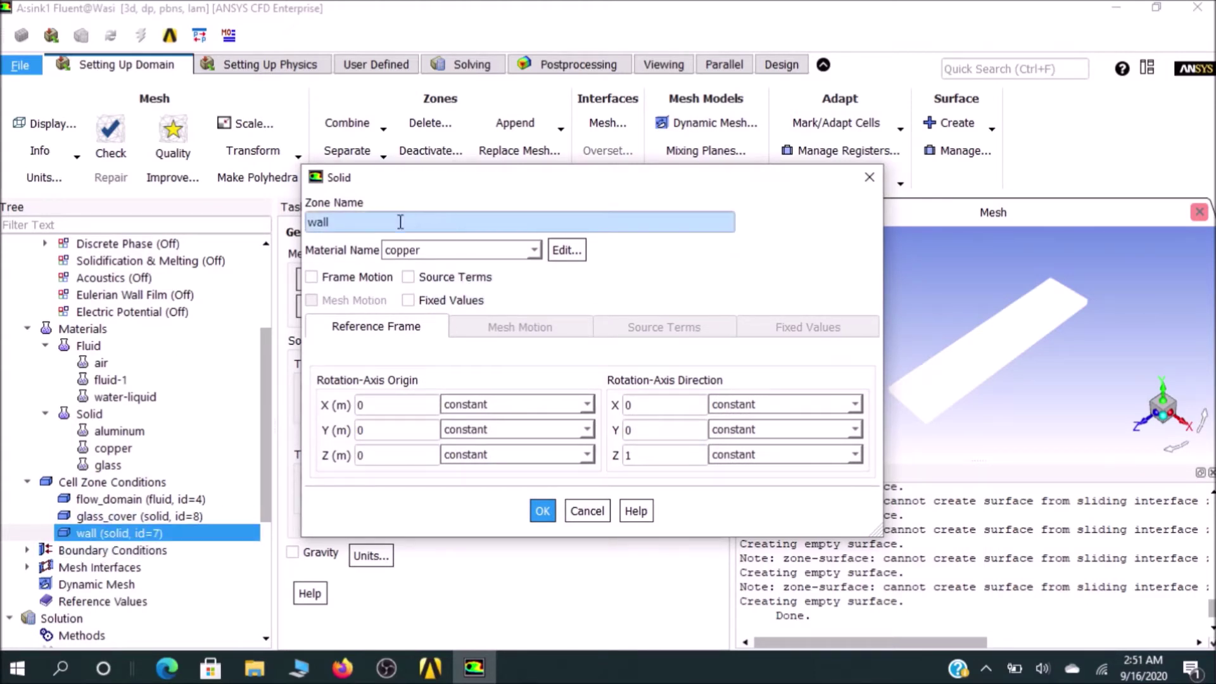
click(542, 511)
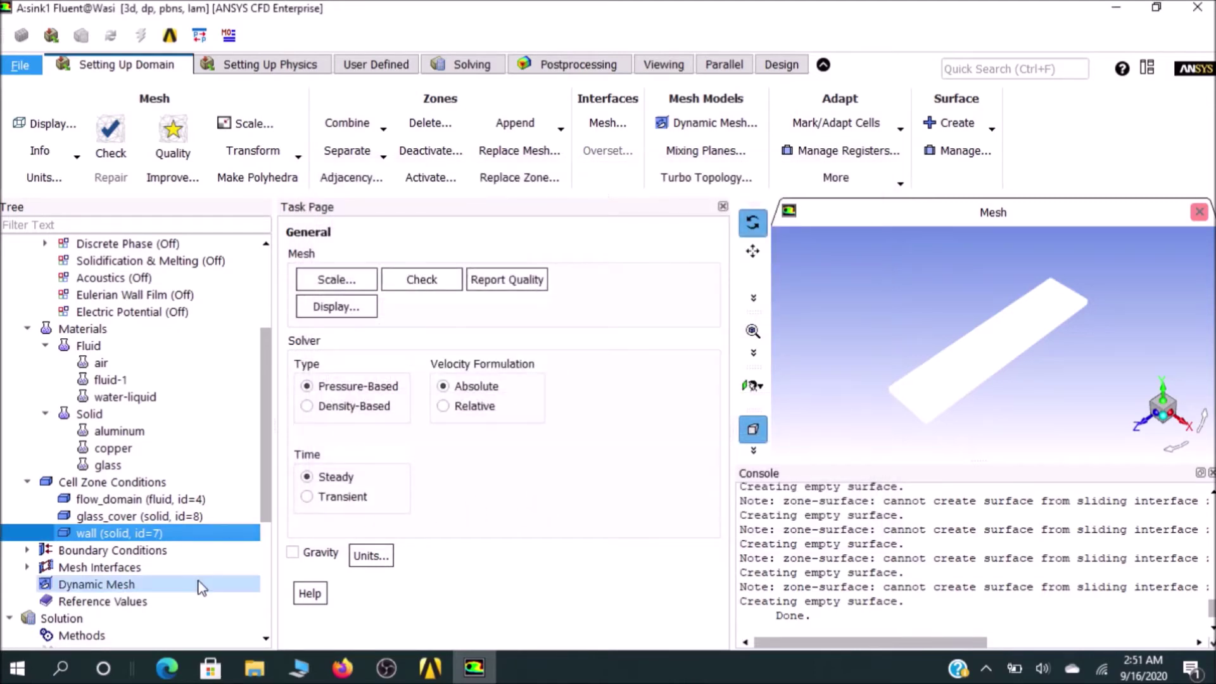
scroll(190, 576, down, 1)
click(28, 499)
Give inlet_1 a velocity magnitude of 0.0999 m/s and an inlet temperature of 293 K.
scroll(28, 499, down, 1)
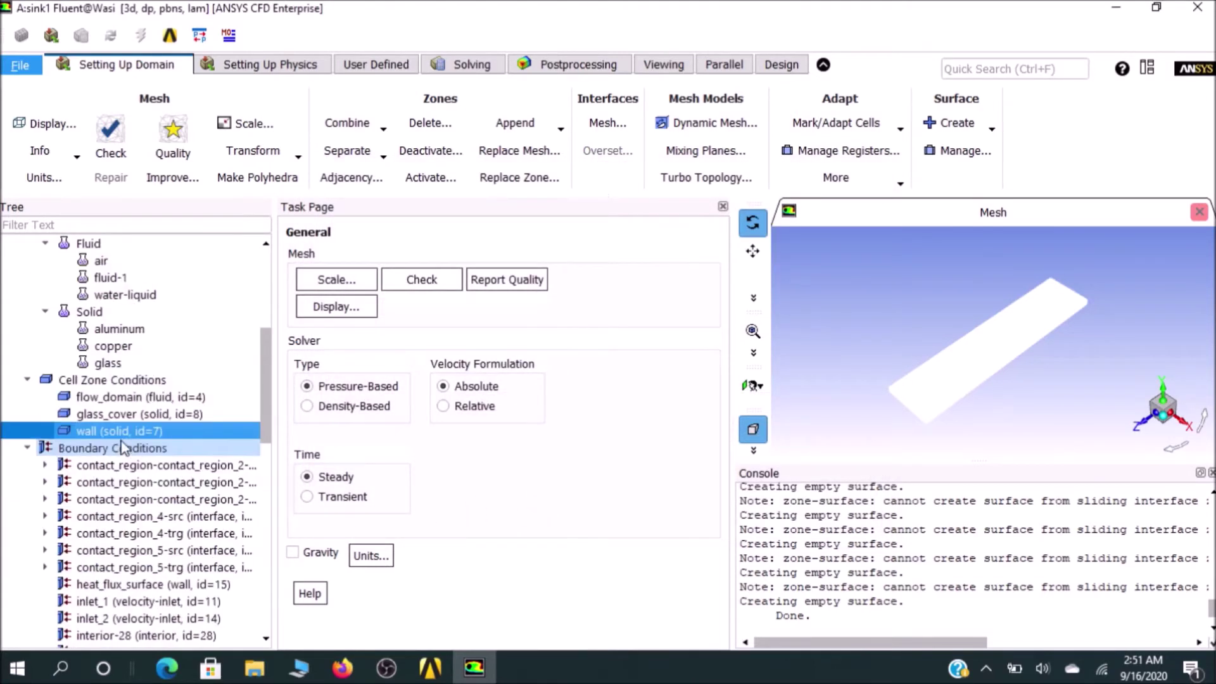
double_click(116, 448)
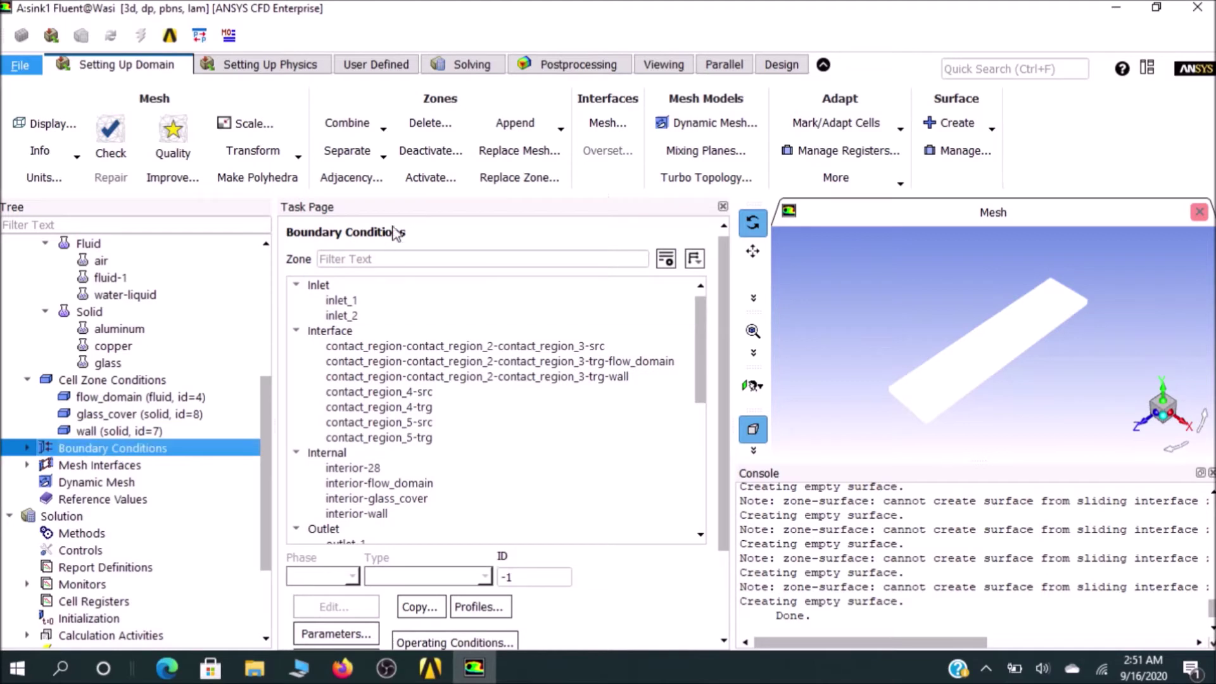
click(350, 301)
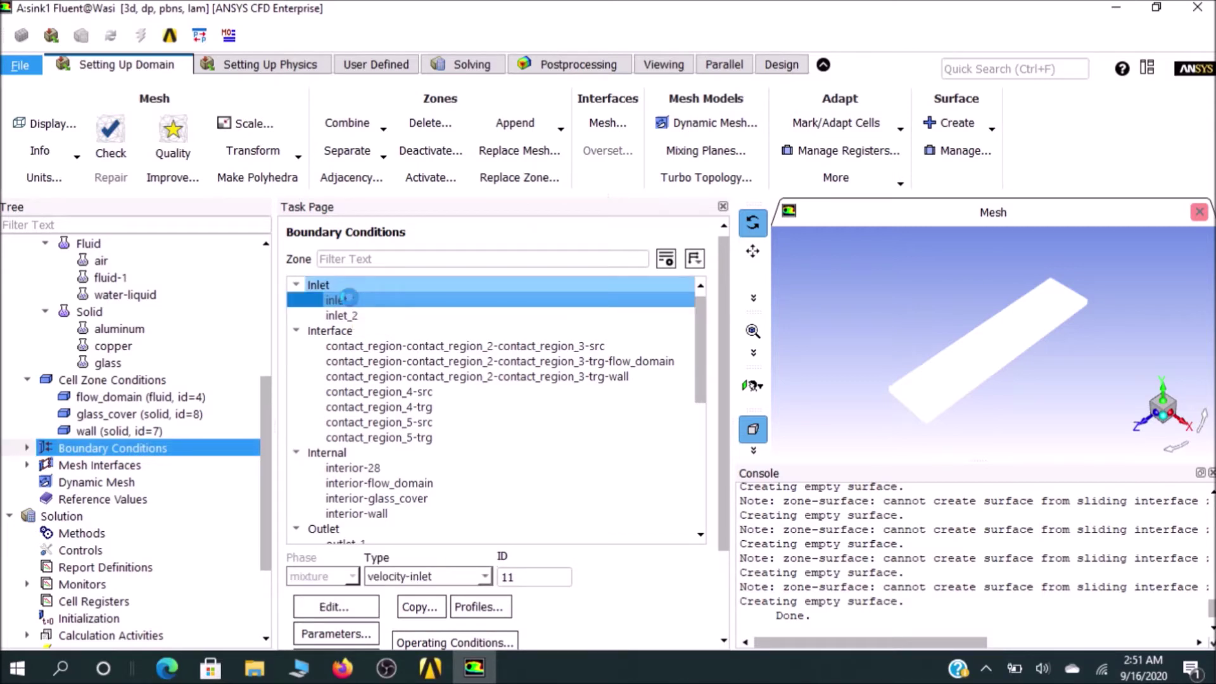
double_click(347, 299)
text(00)
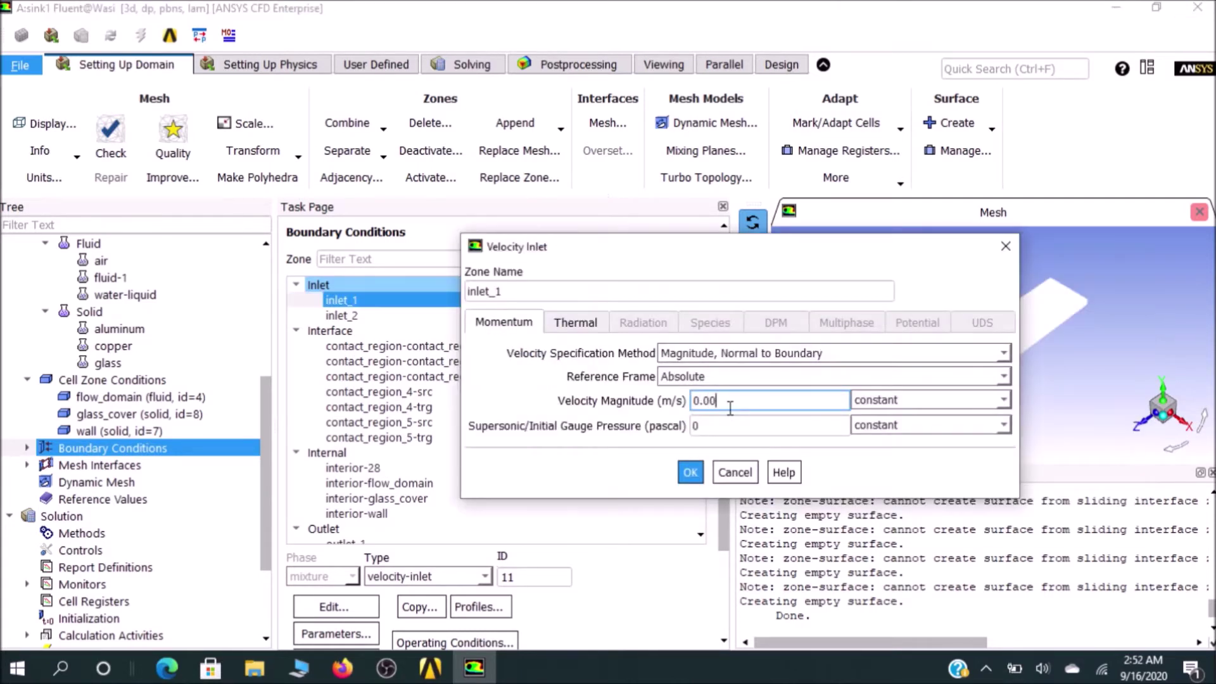
key(BackSpace)
text(999)
click(575, 323)
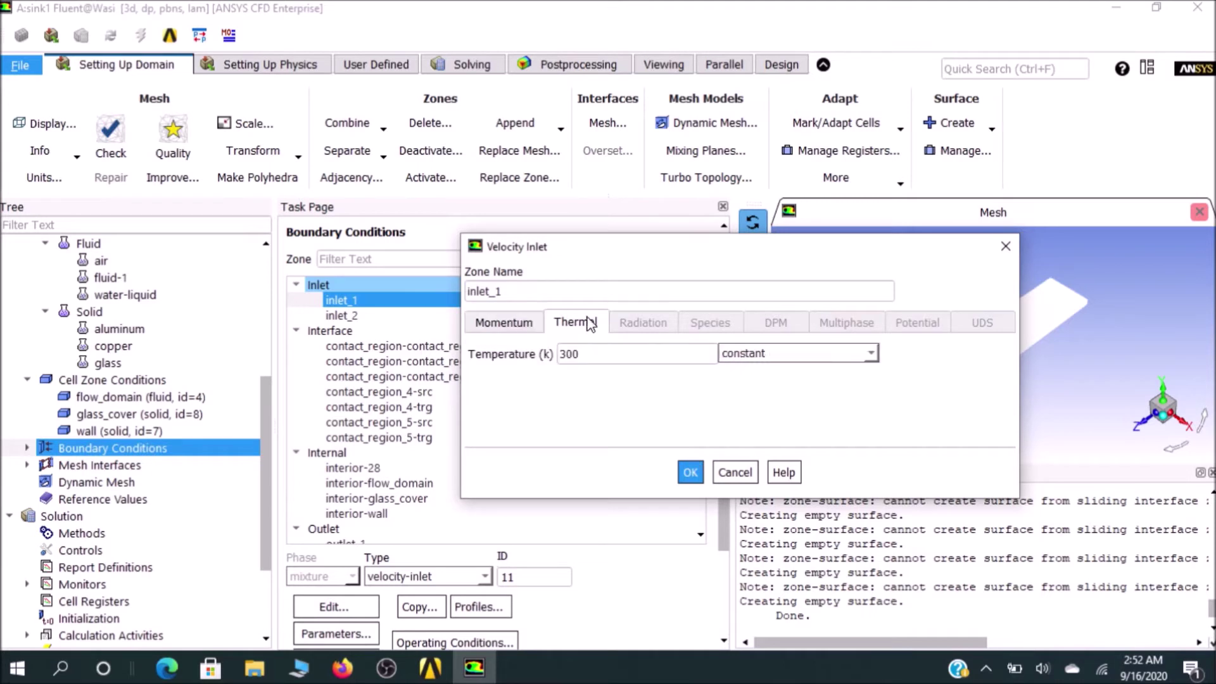
click(588, 352)
key(BackSpace)
key(BackSpace)
key(BackSpace)
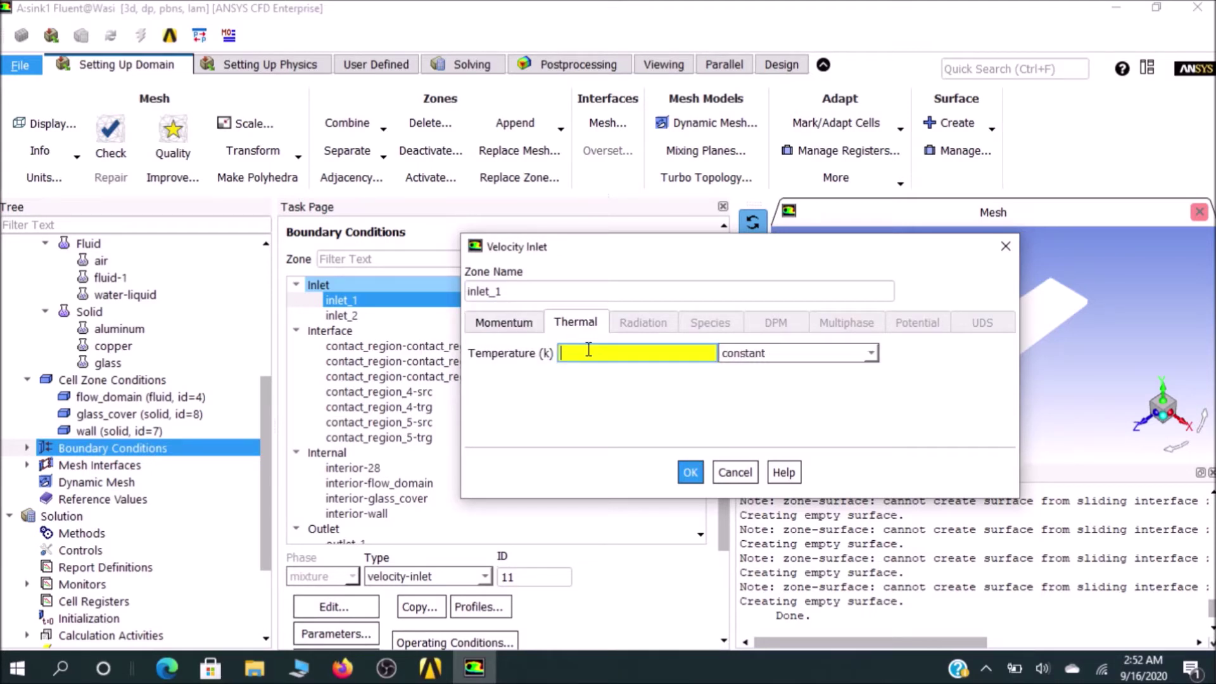
text(293)
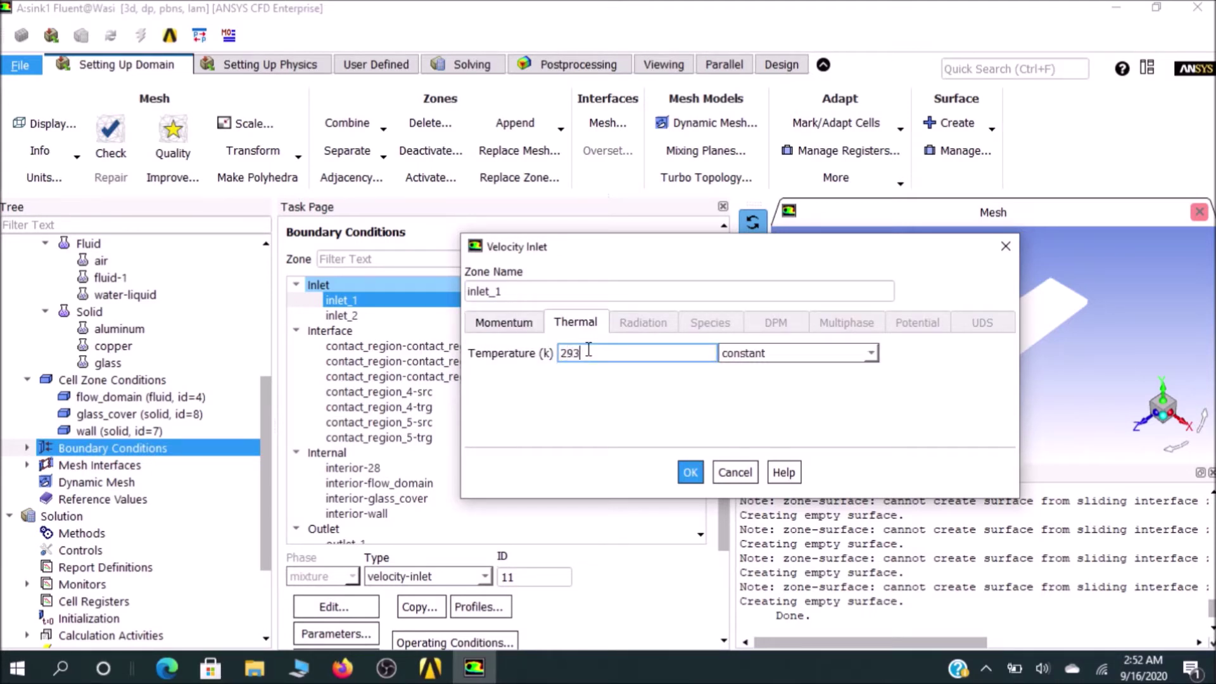
click(690, 472)
Give inlet_2 a velocity magnitude of 0.0999 m/s and an inlet temperature of 293 K.
click(450, 316)
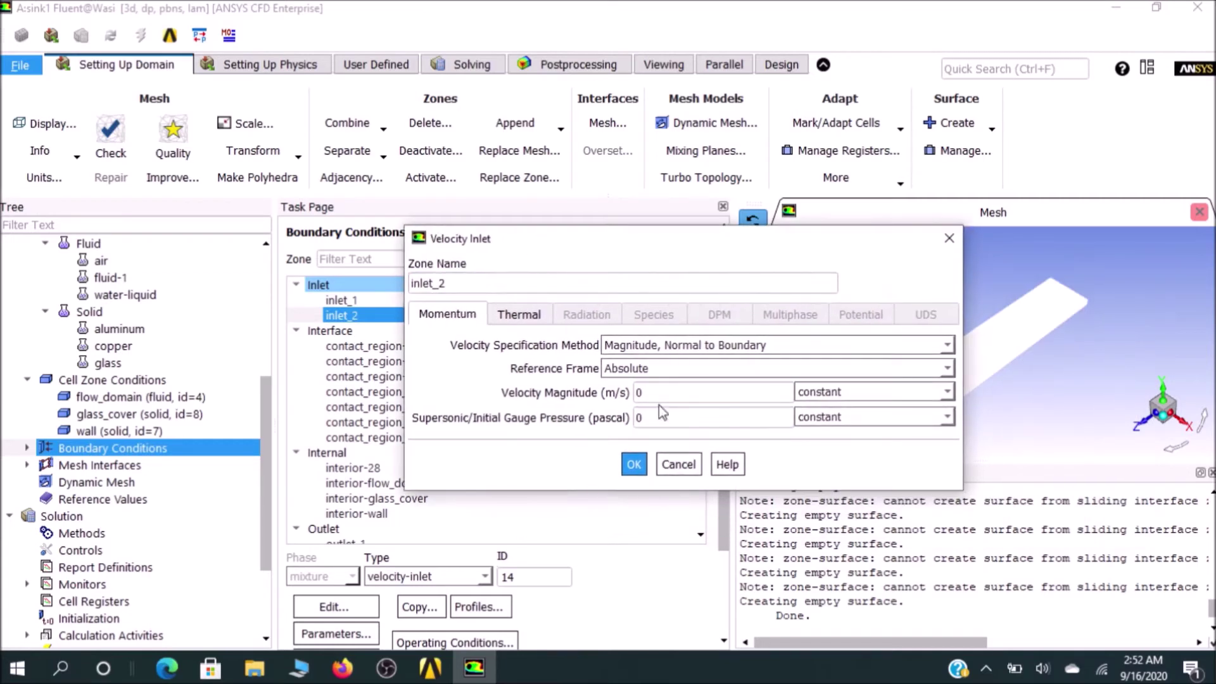
click(659, 397)
text(.0999)
click(519, 314)
double_click(476, 315)
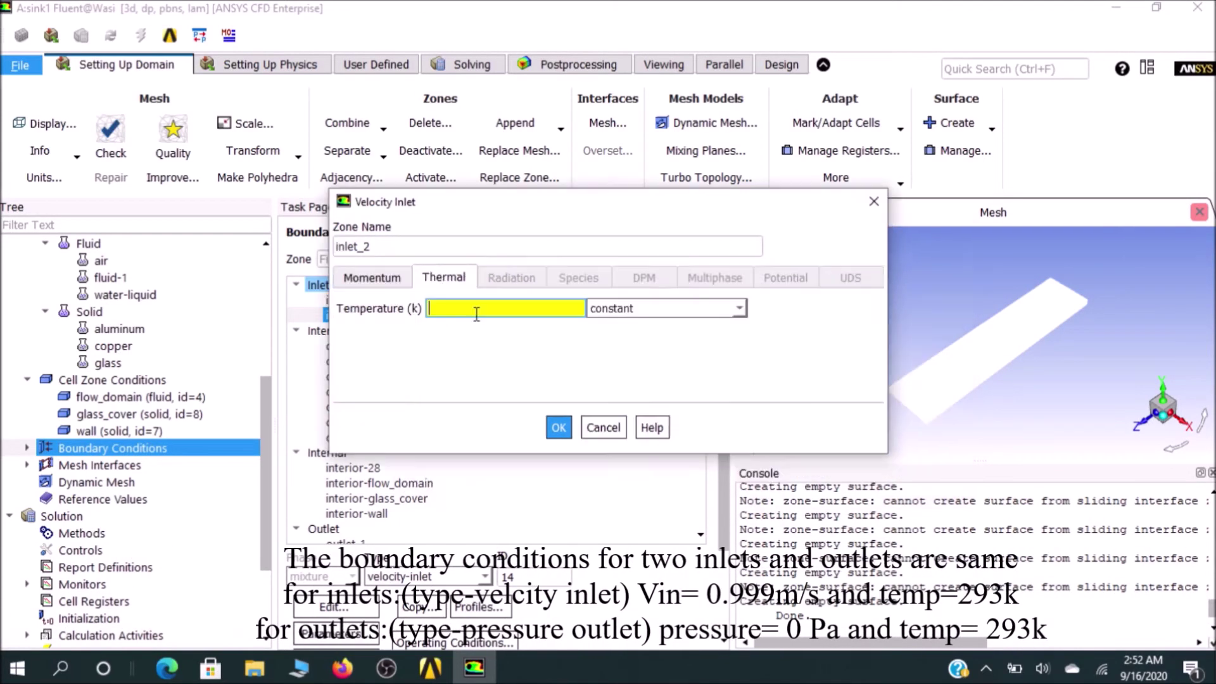
text(293)
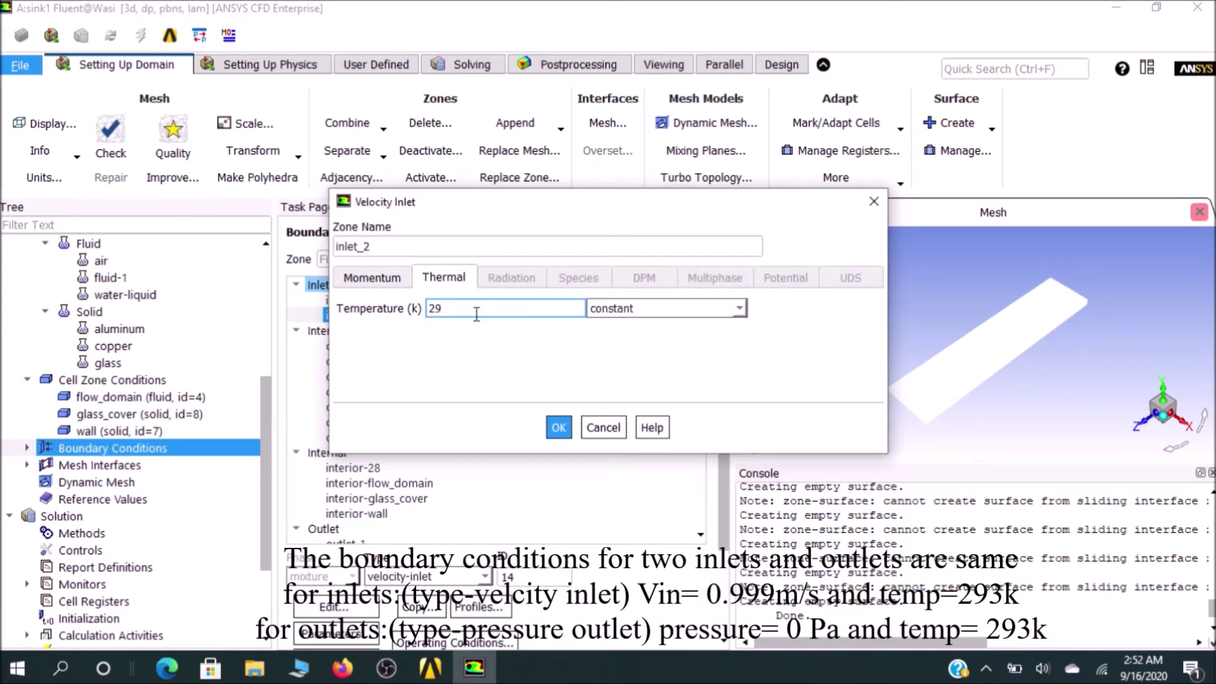
click(559, 428)
click(354, 499)
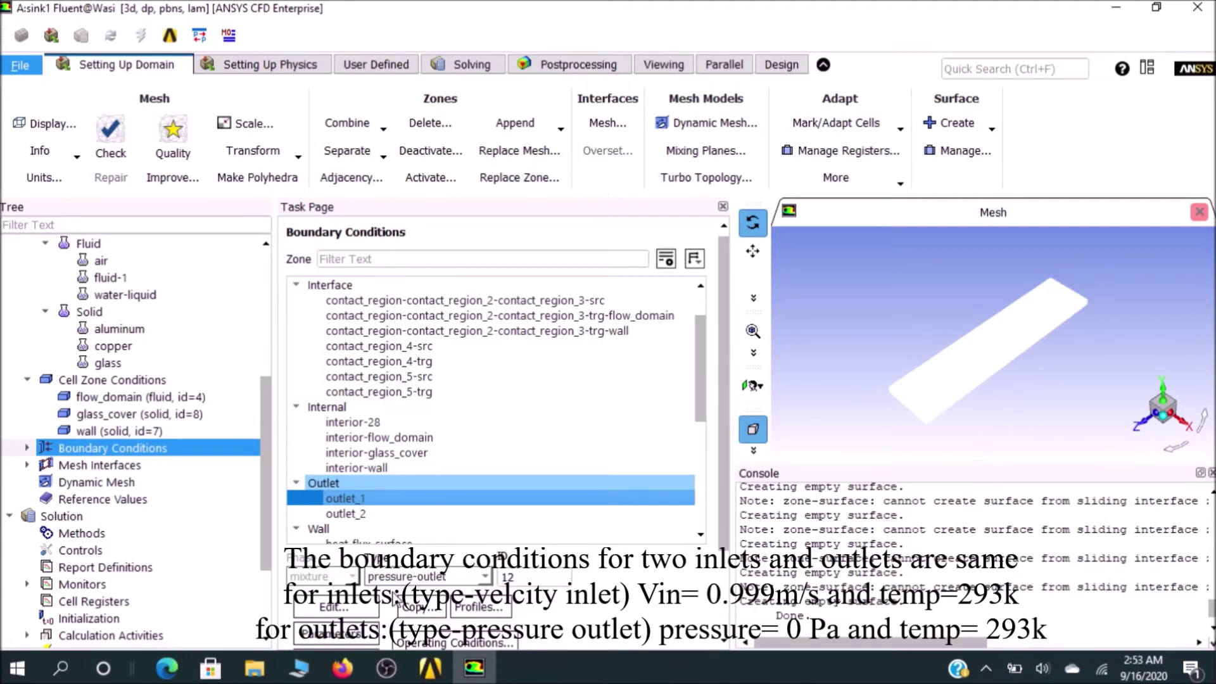
double_click(389, 499)
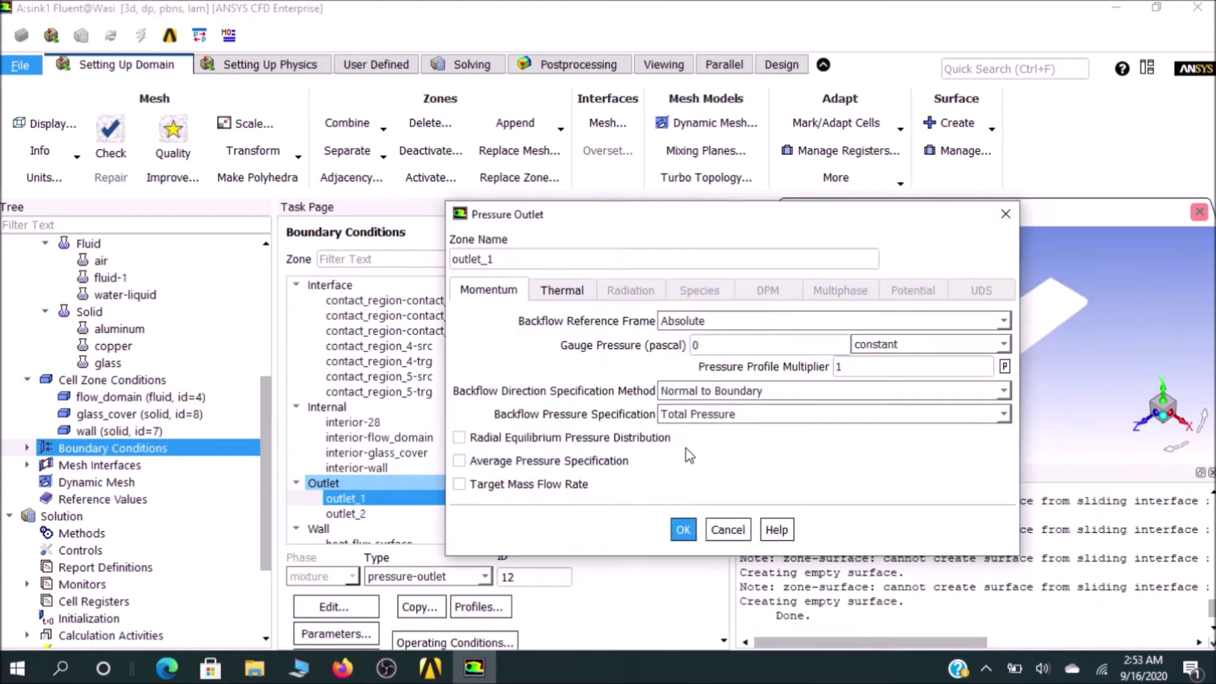
Set outlet_1's backflow total temperature to 293 K.
click(545, 289)
click(637, 320)
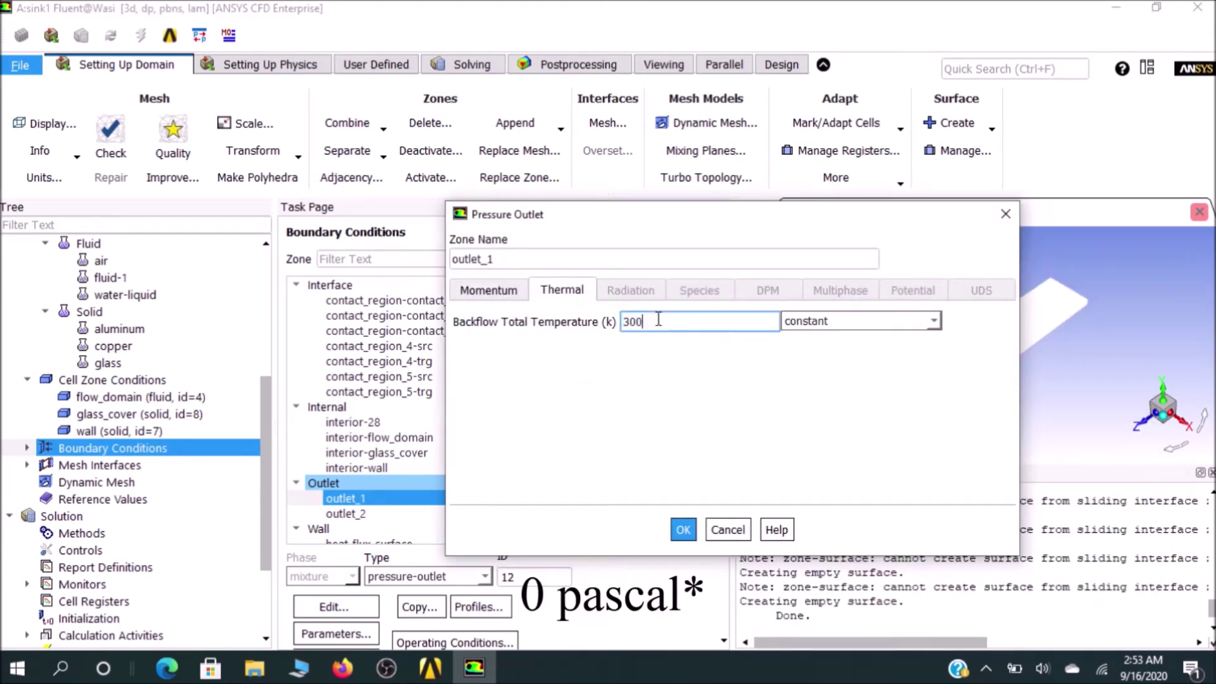
key(BackSpace)
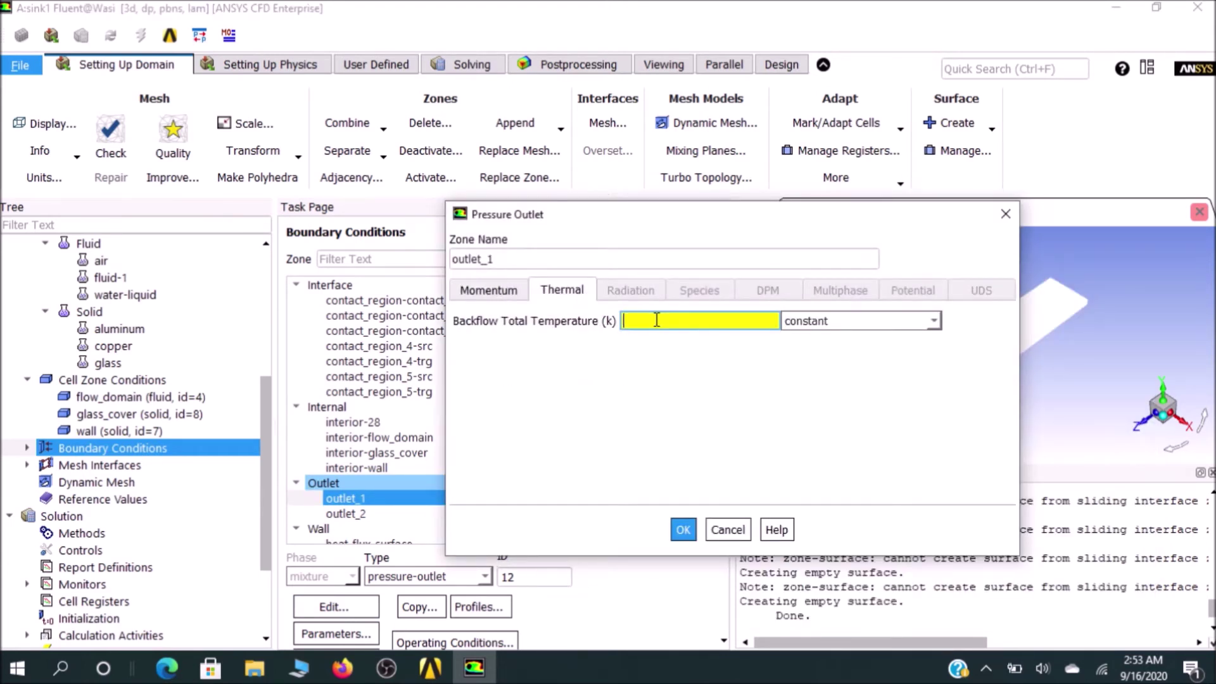
text(293)
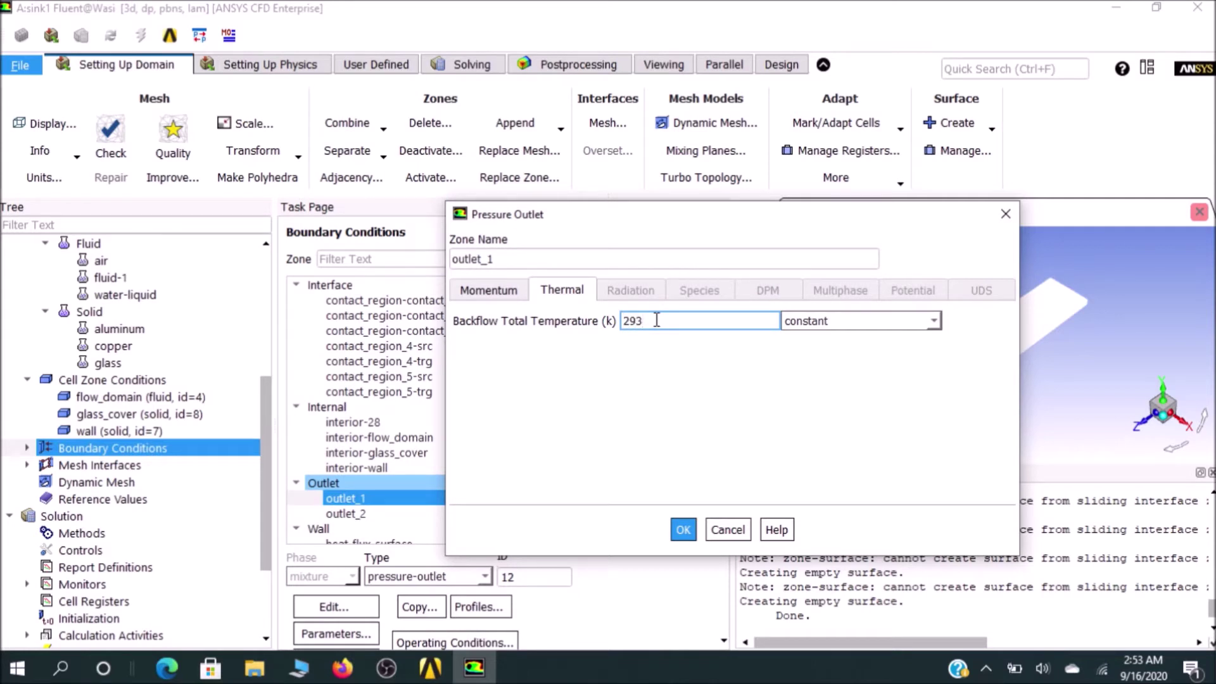
click(683, 530)
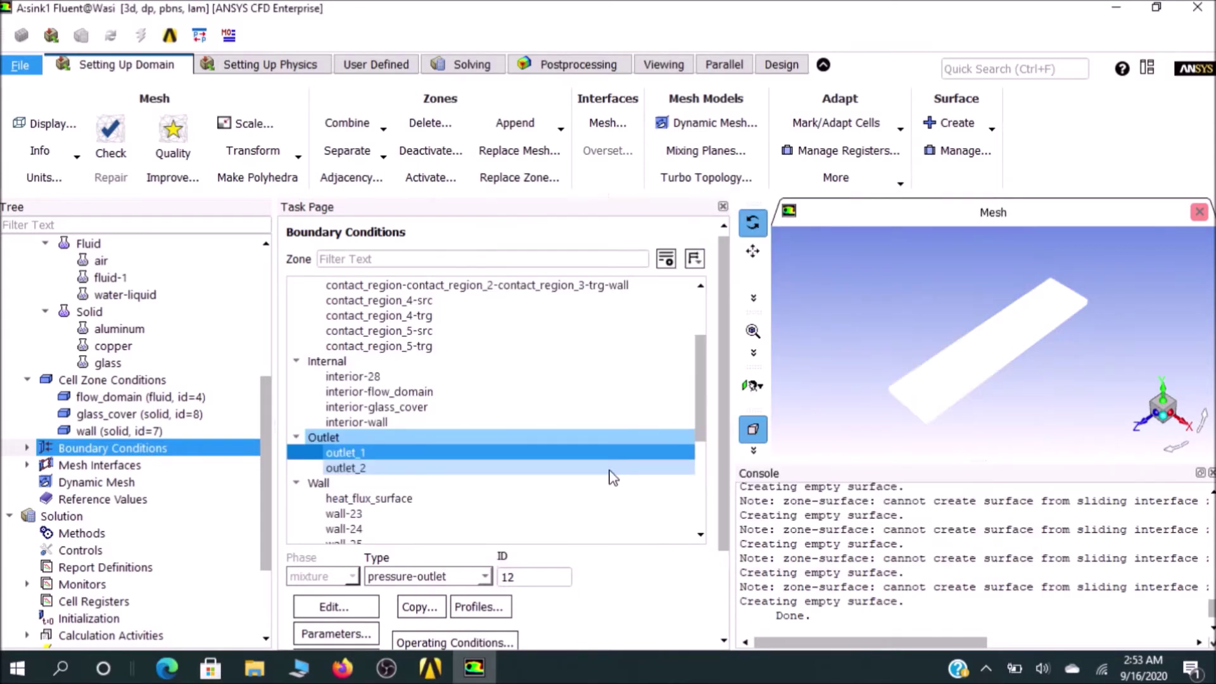
Set outlet_2's backflow total temperature from 300 to 293 K.
double_click(610, 471)
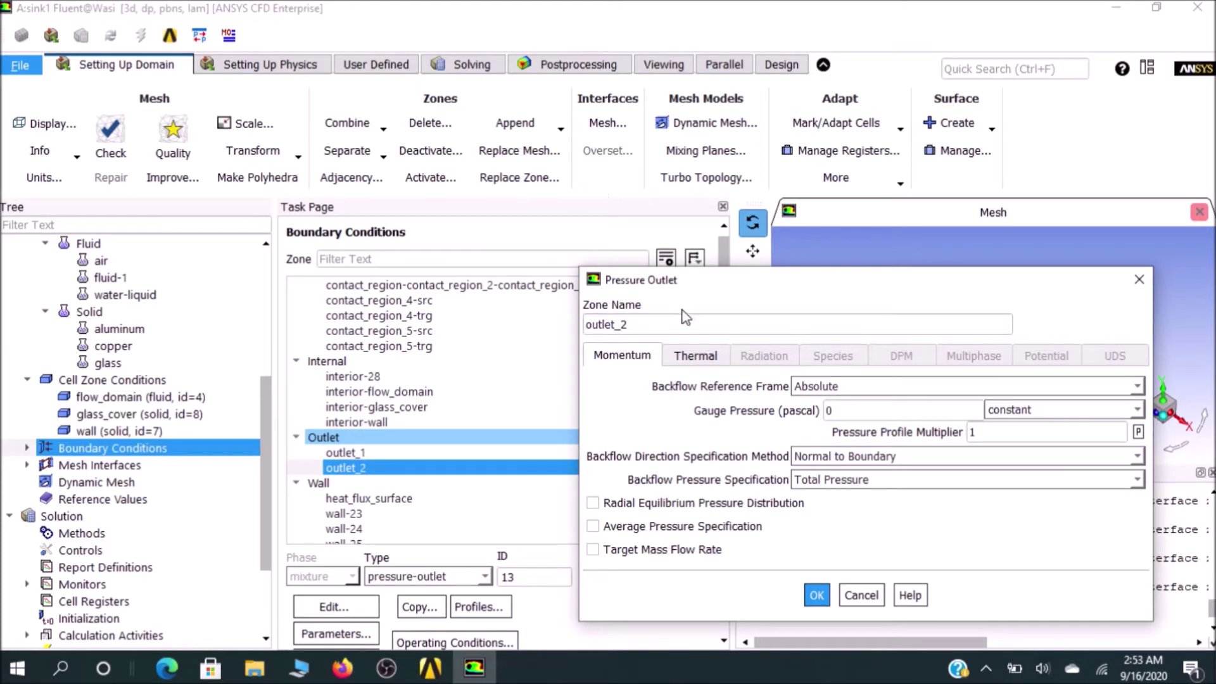
click(695, 356)
double_click(768, 386)
click(784, 383)
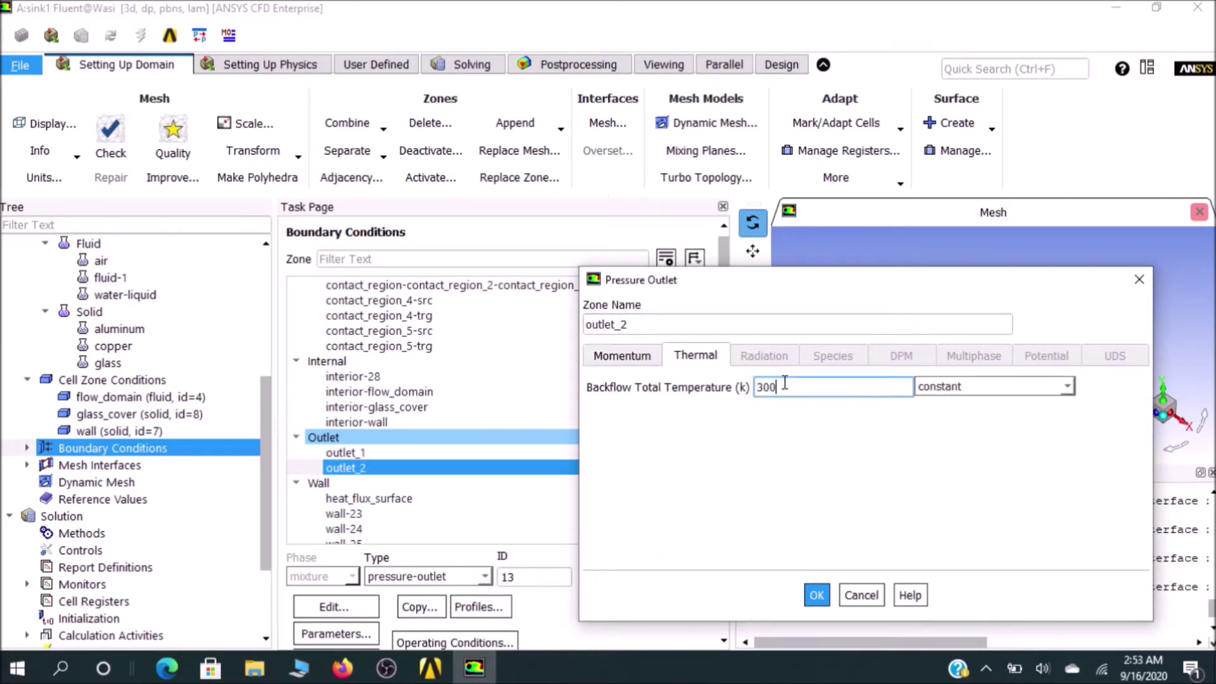
key(BackSpace)
key(BackSpace)
key(BackSpace)
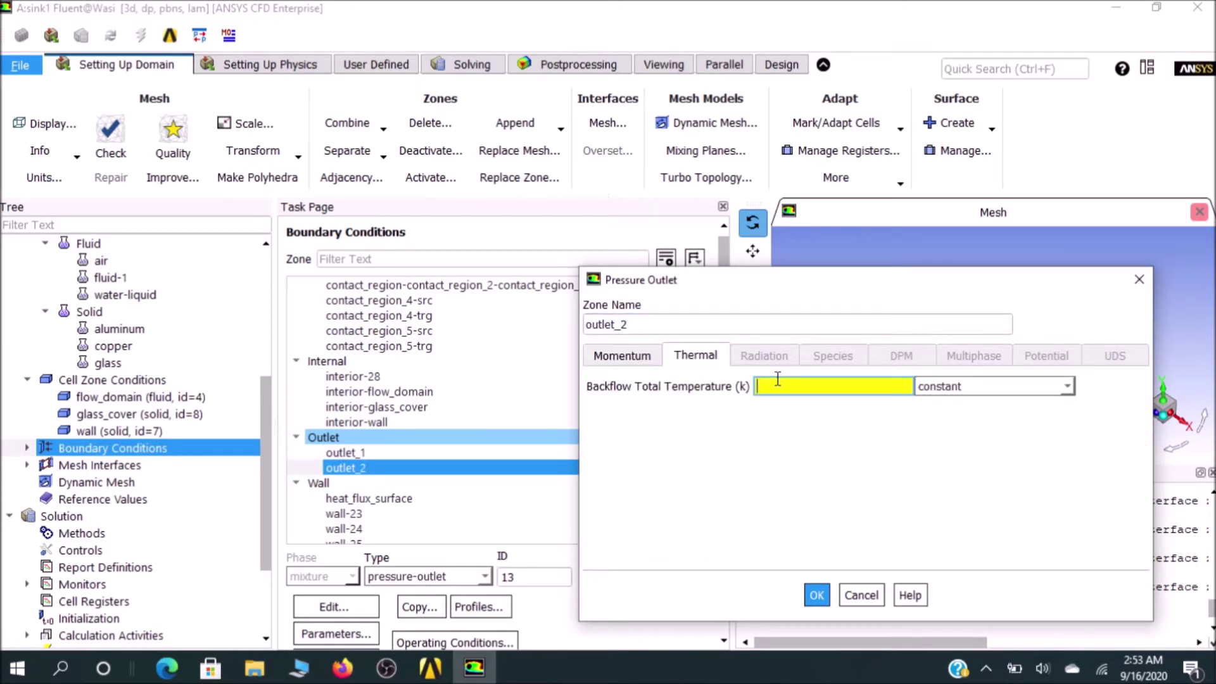
text(293)
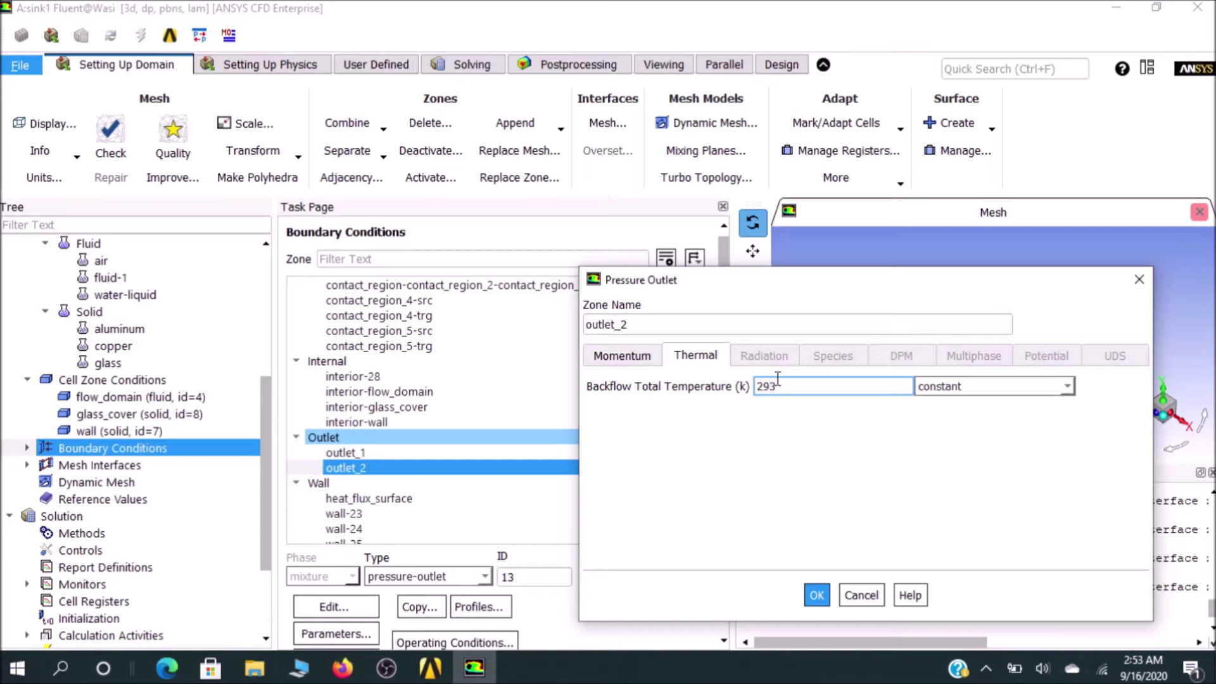
click(817, 594)
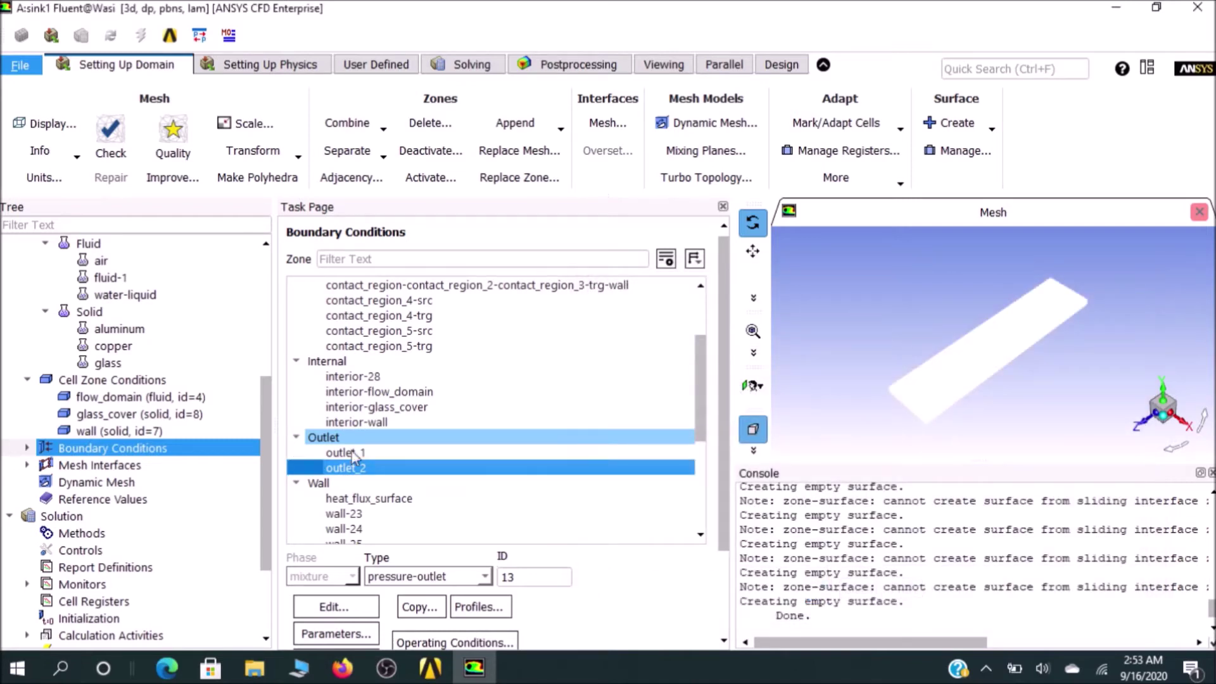
scroll(353, 457, up, 1)
Give the heat_flux_surface wall a 200000 W/m2 Thermal heat flux and copper material.
scroll(367, 431, down, 2)
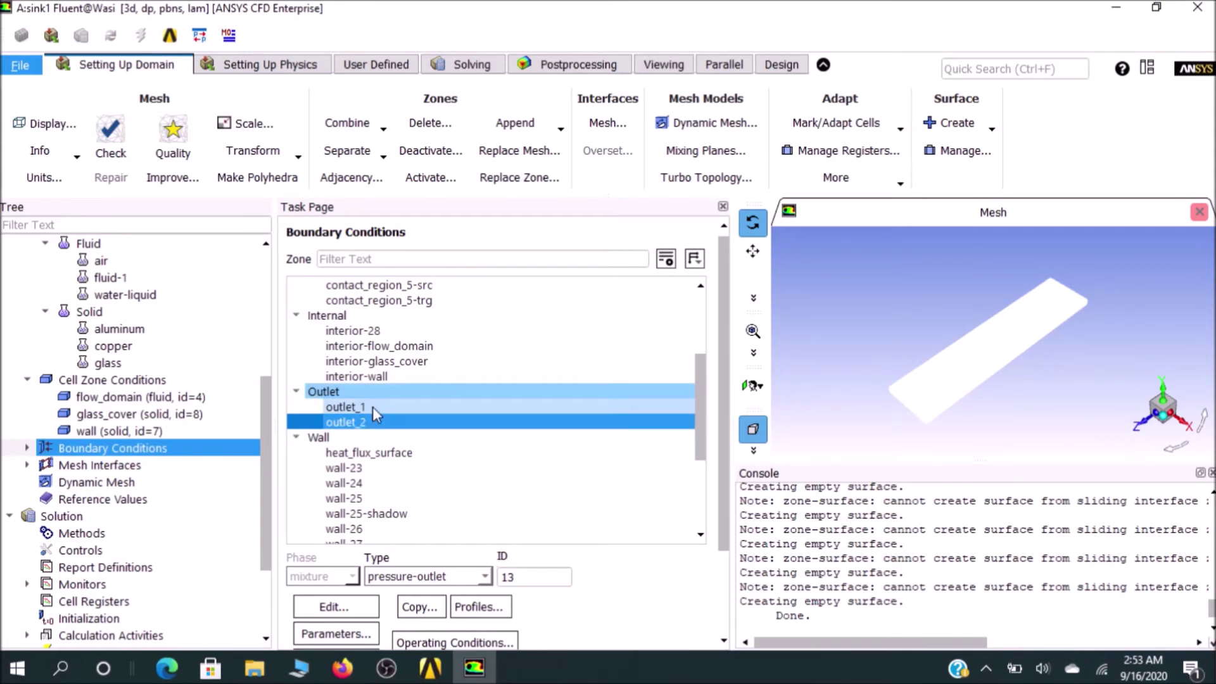
click(356, 454)
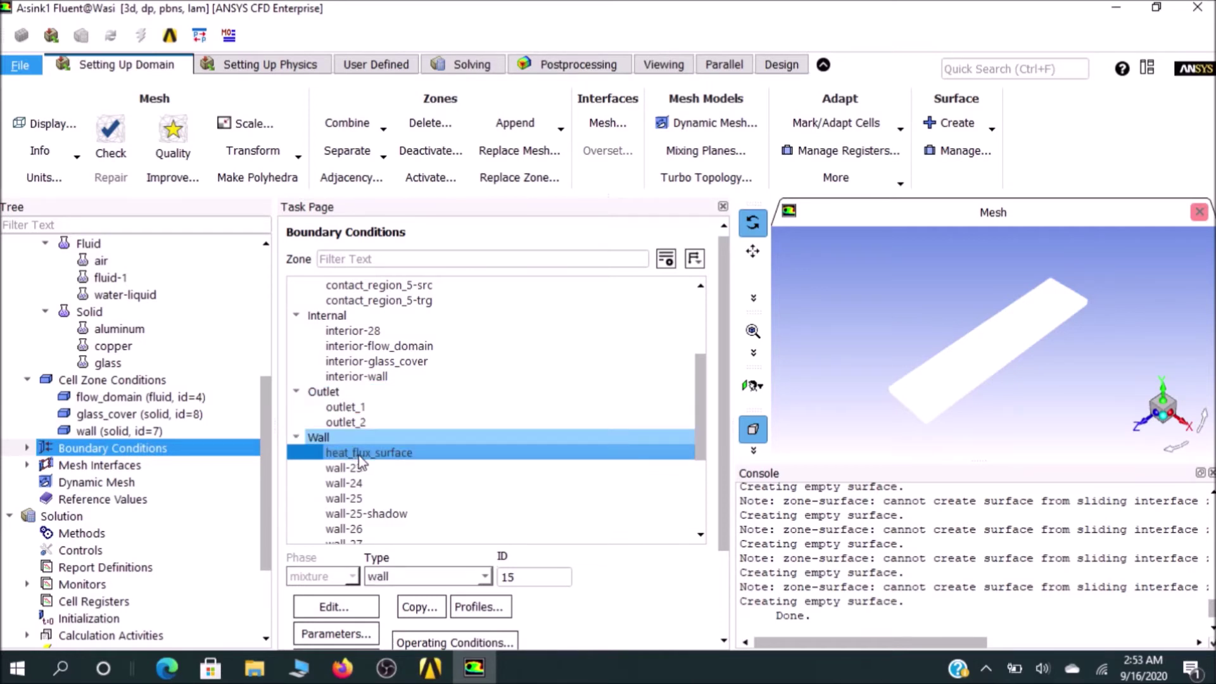
double_click(393, 453)
drag(785, 286, 577, 239)
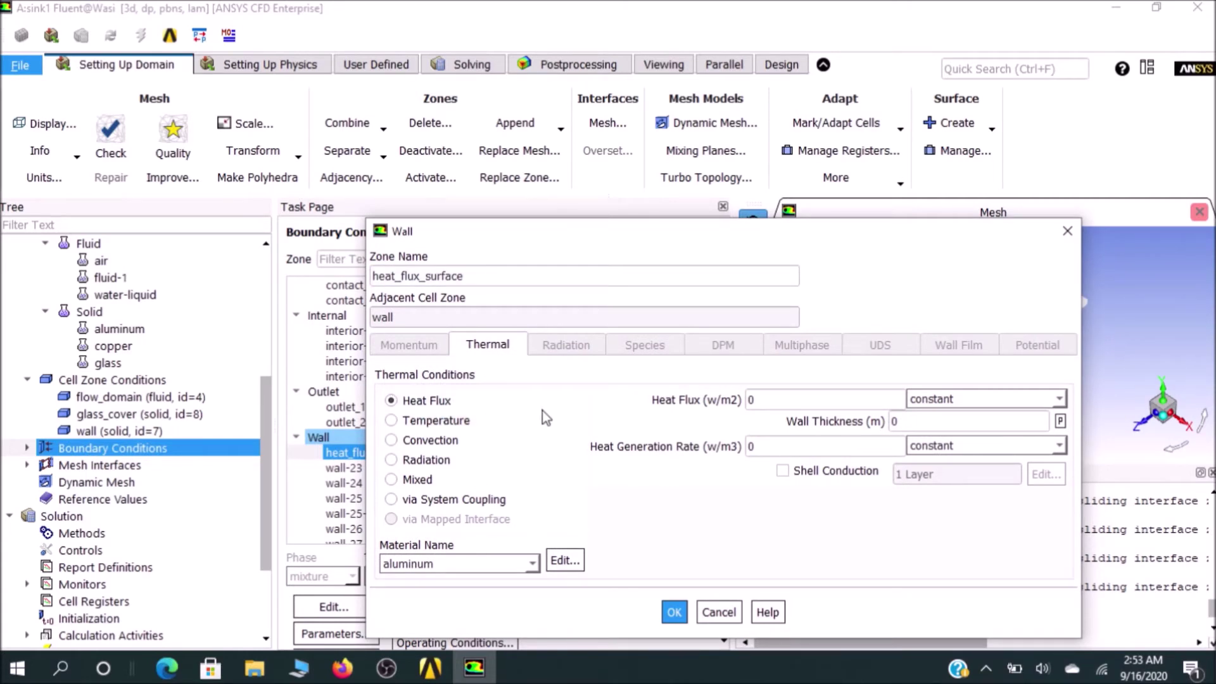
click(785, 402)
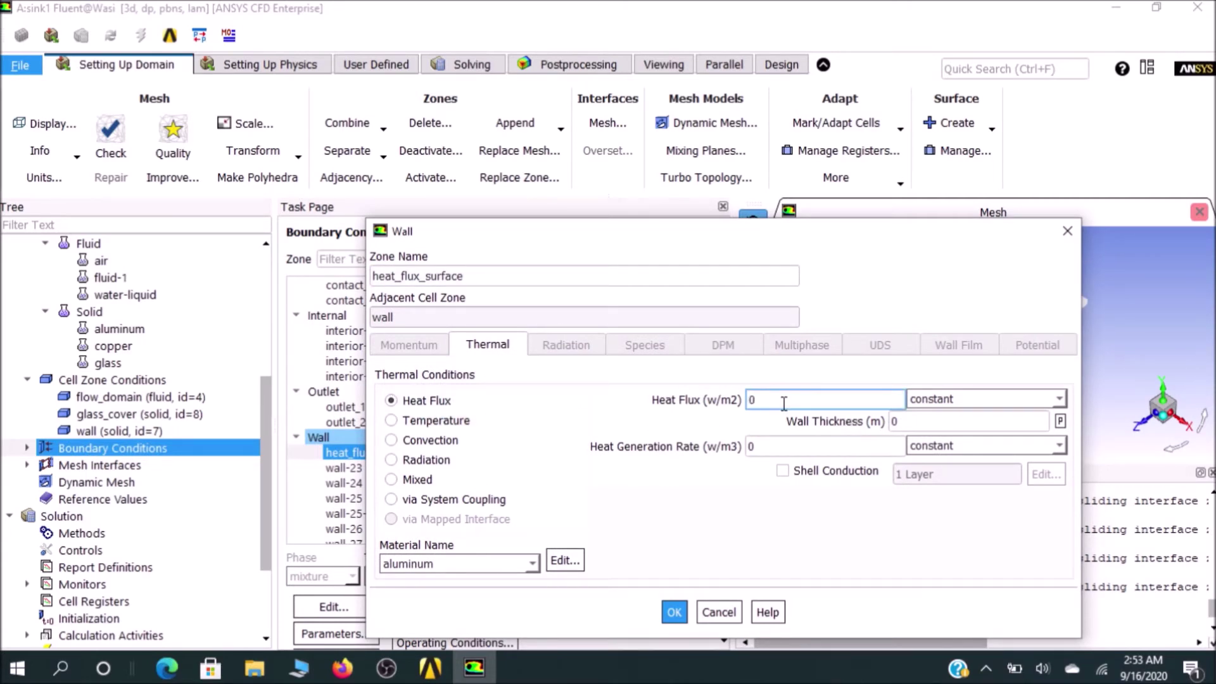
double_click(784, 401)
text(200)
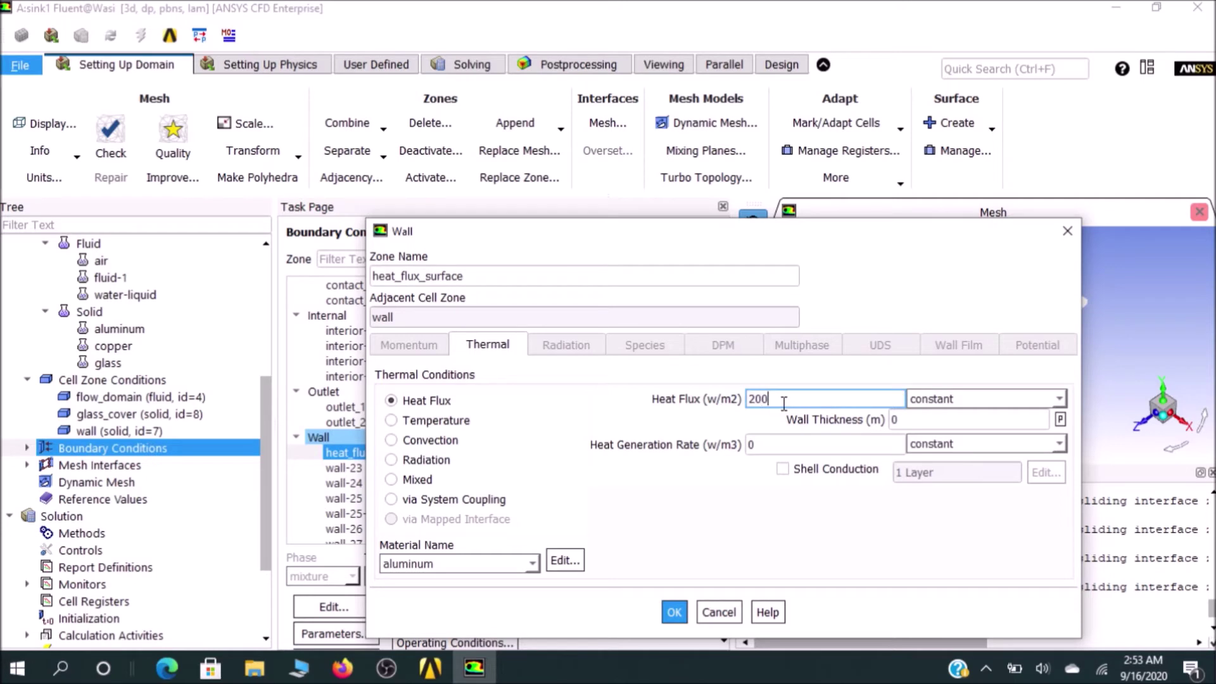
text(000)
click(527, 565)
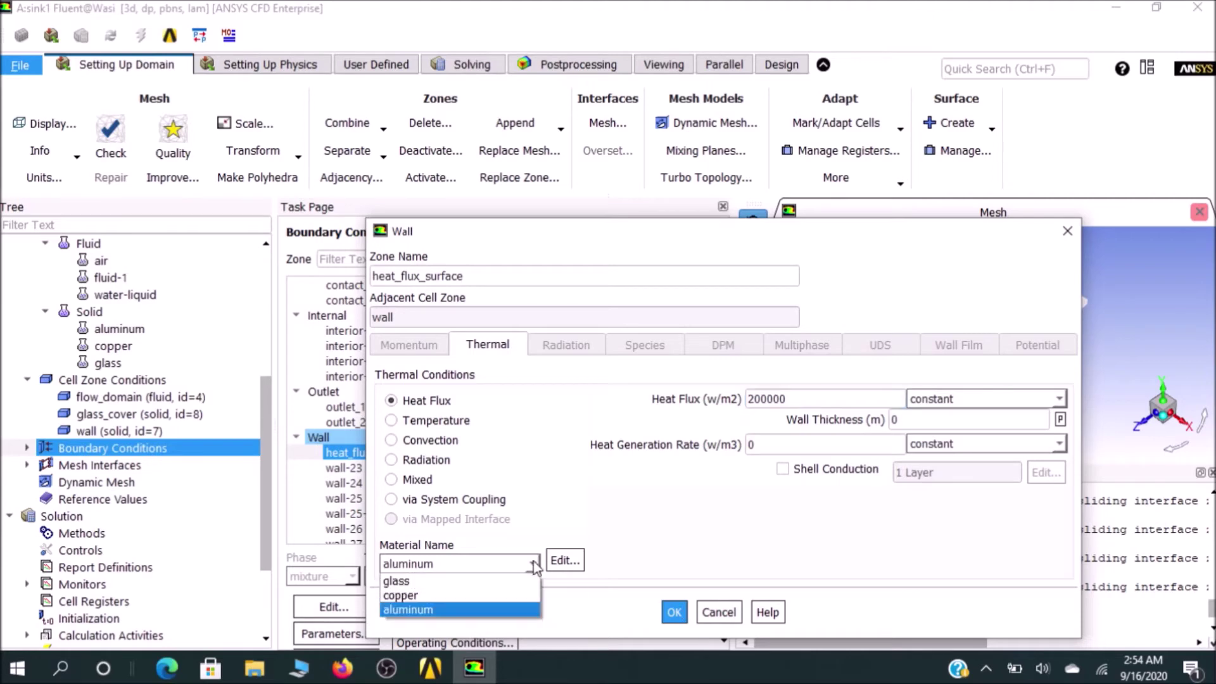
click(432, 596)
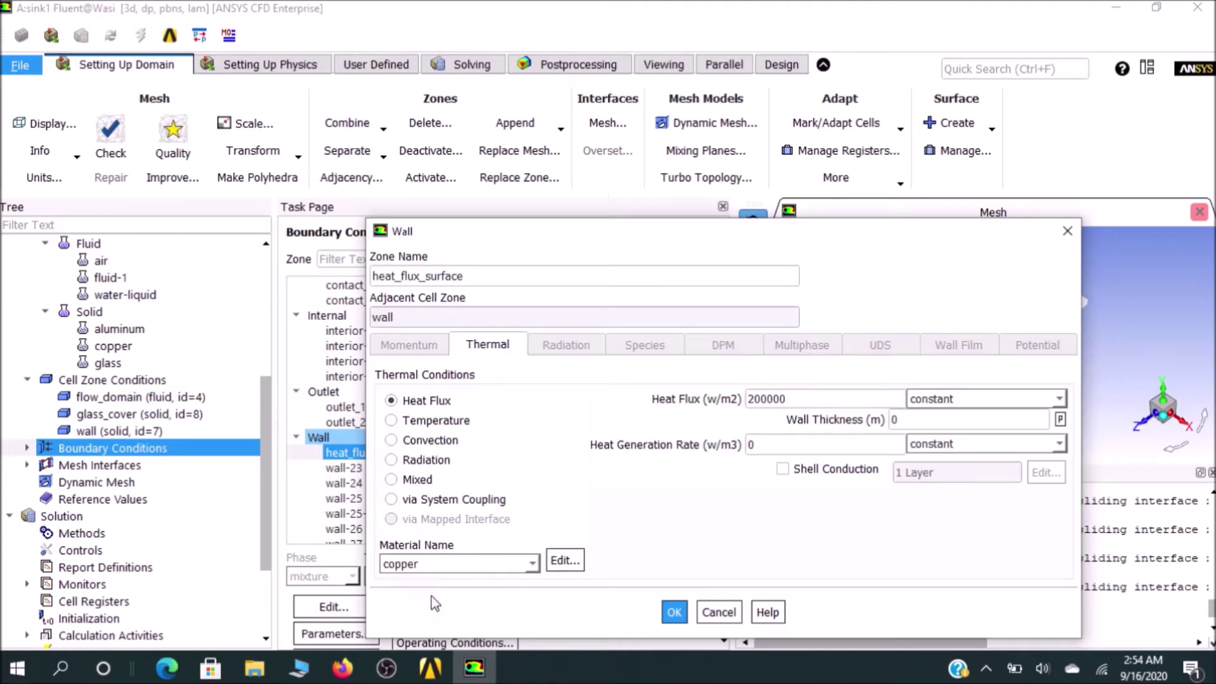
click(674, 611)
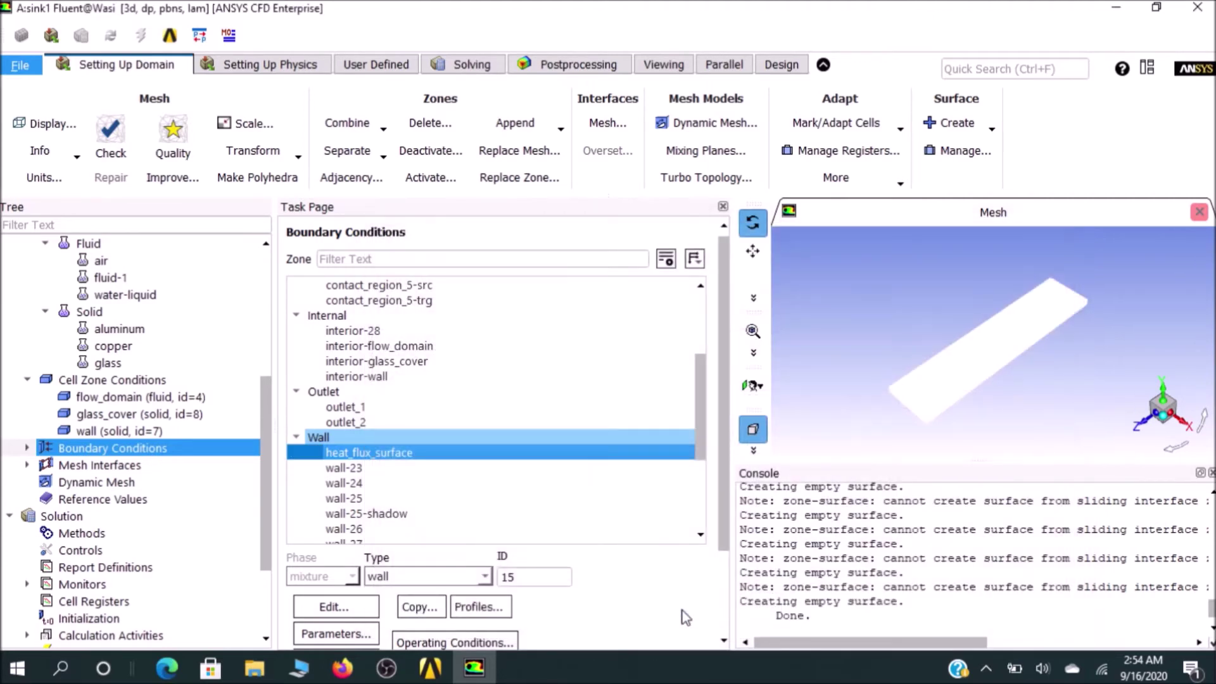
scroll(510, 515, down, 5)
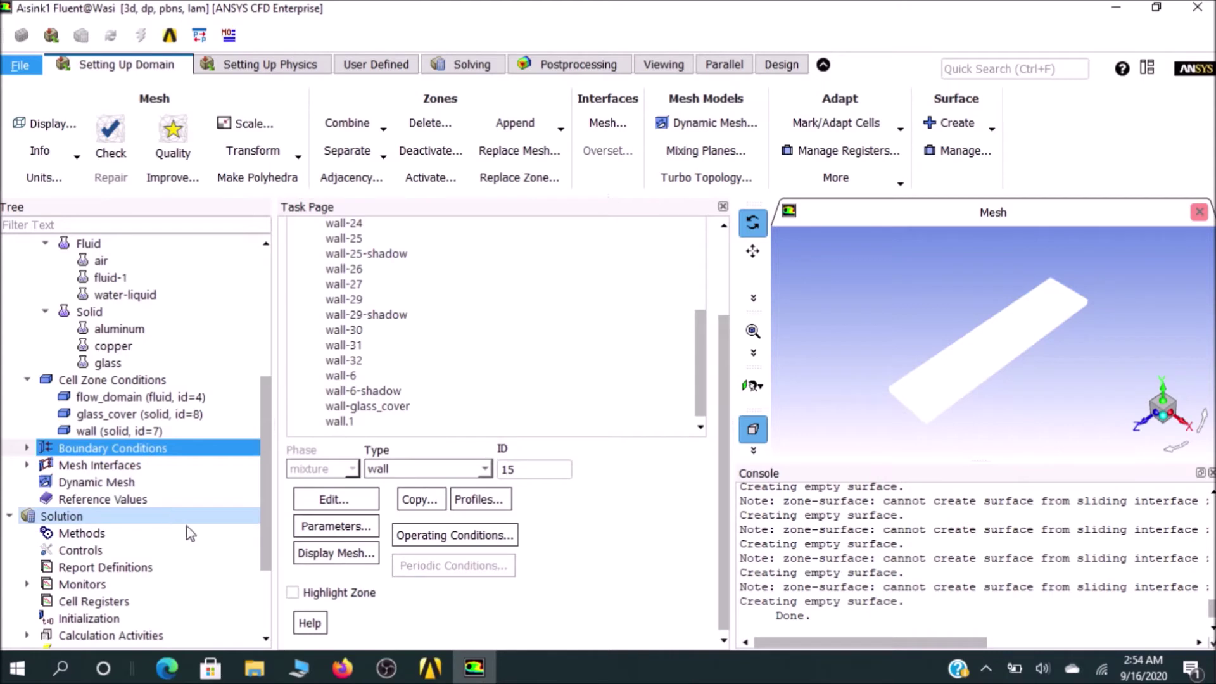
scroll(150, 469, down, 1)
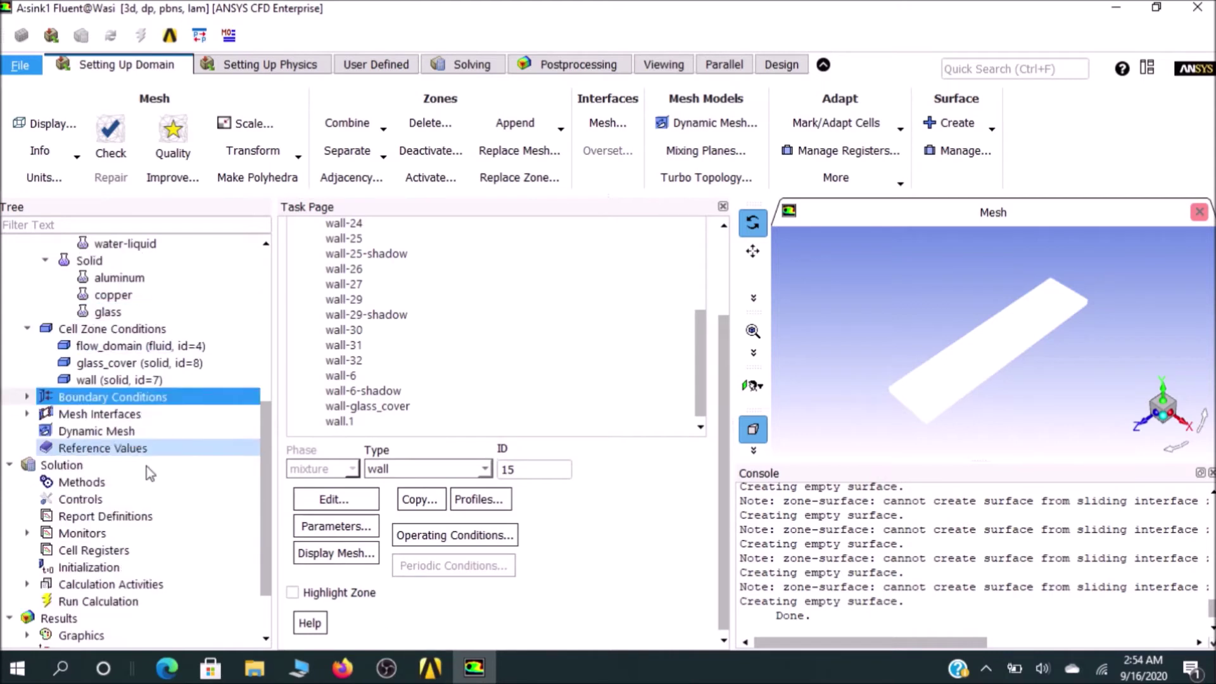
Review Solution Methods: SIMPLE scheme, second-order pressure, second-order upwind momentum and energy.
click(76, 486)
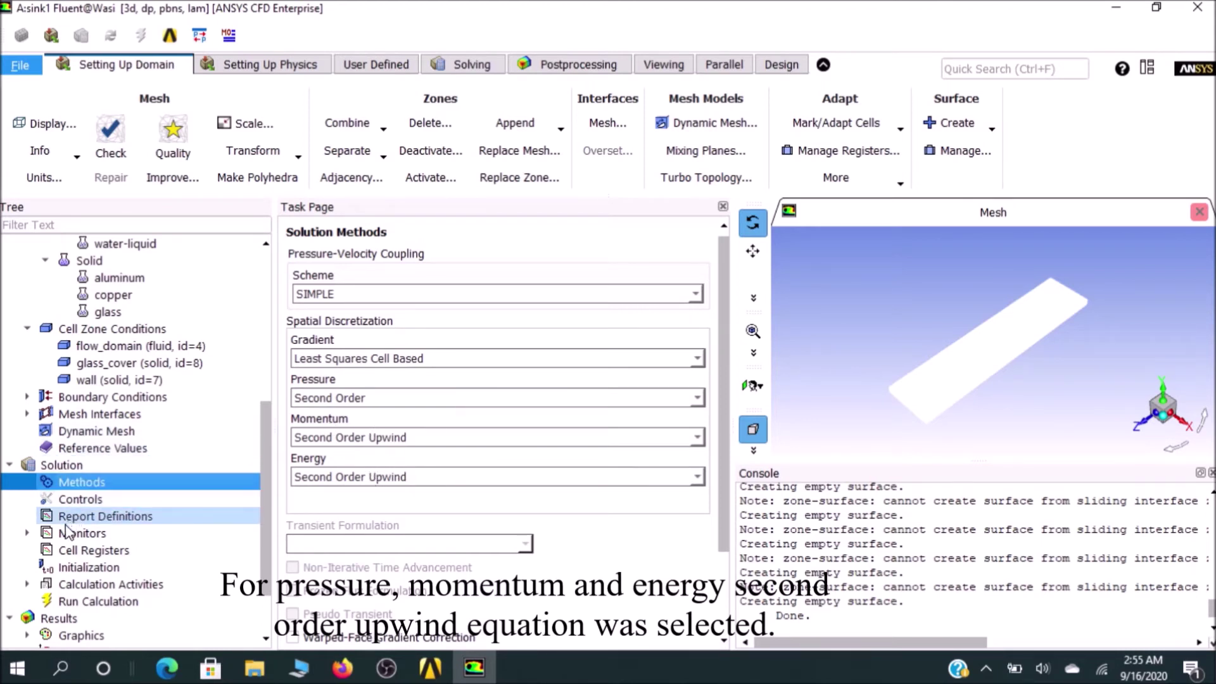
click(29, 534)
Set the continuity and x-velocity absolute residual criteria to 1e-6.
double_click(89, 550)
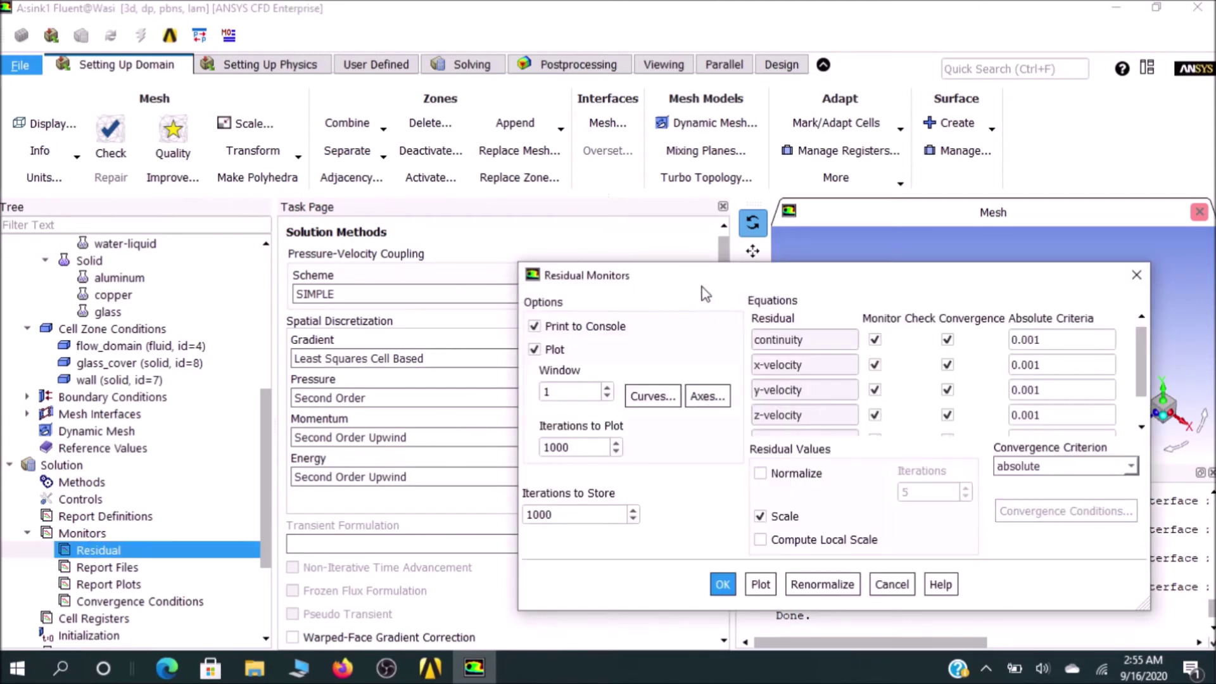
drag(740, 281, 355, 218)
click(659, 276)
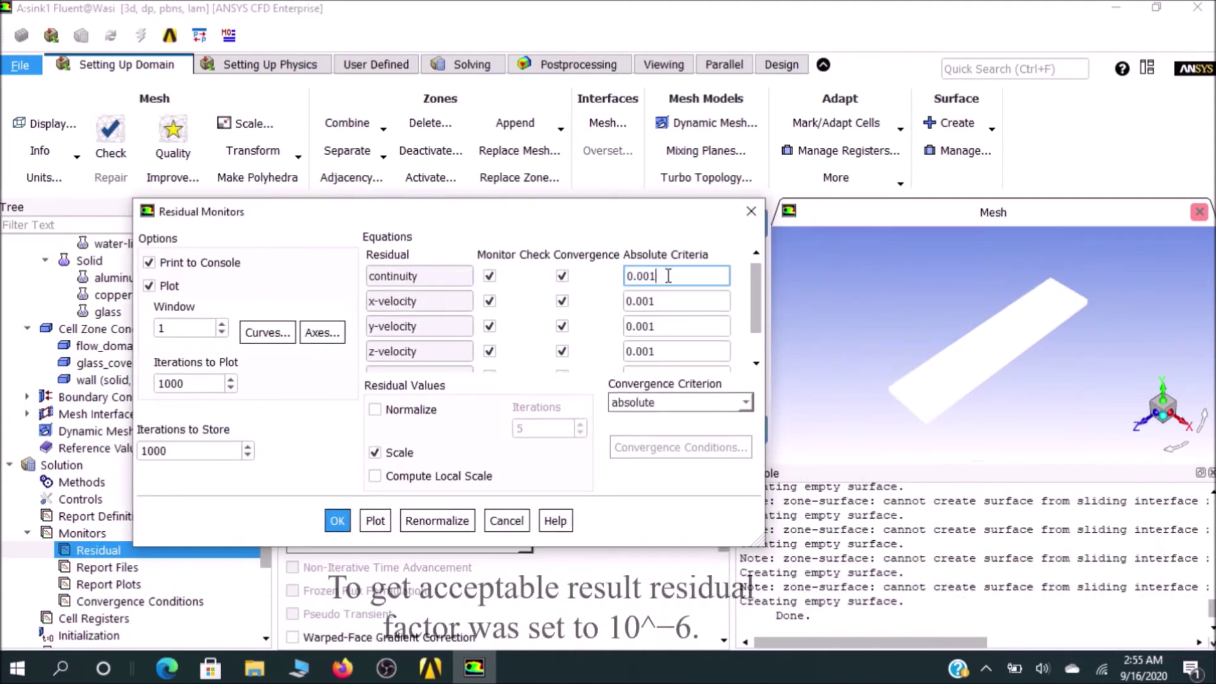
key(BackSpace)
key(BackSpace)
key(BackSpace)
key(BackSpace)
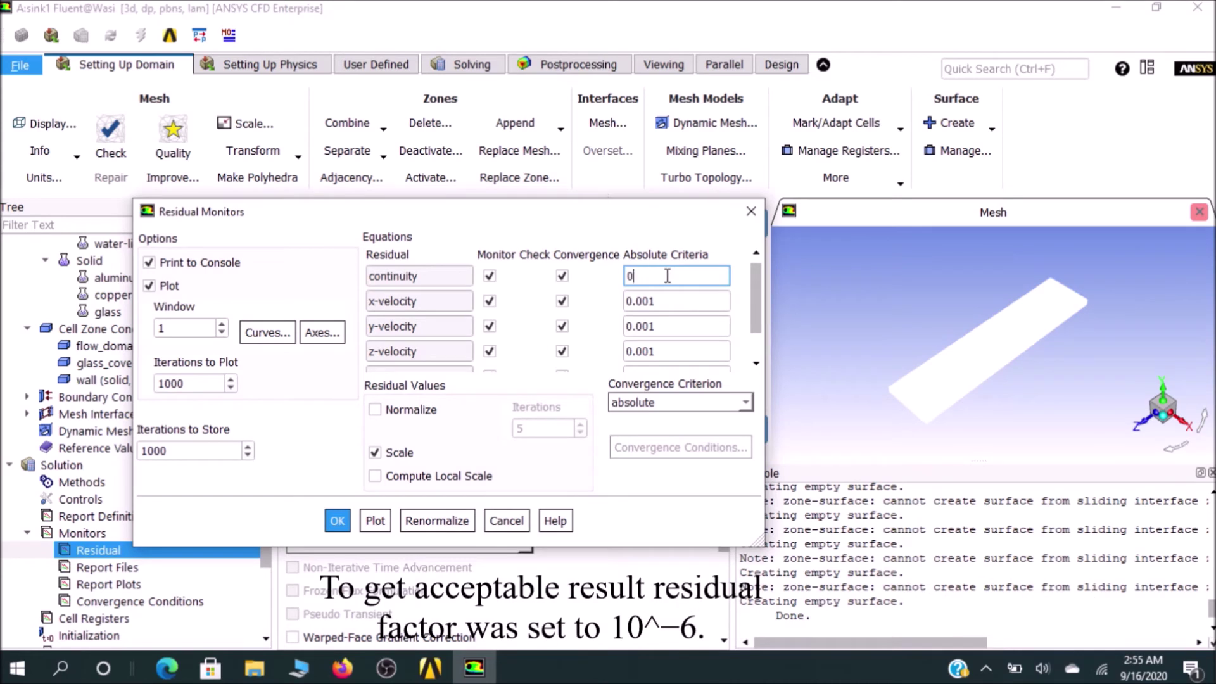
text(1e-)
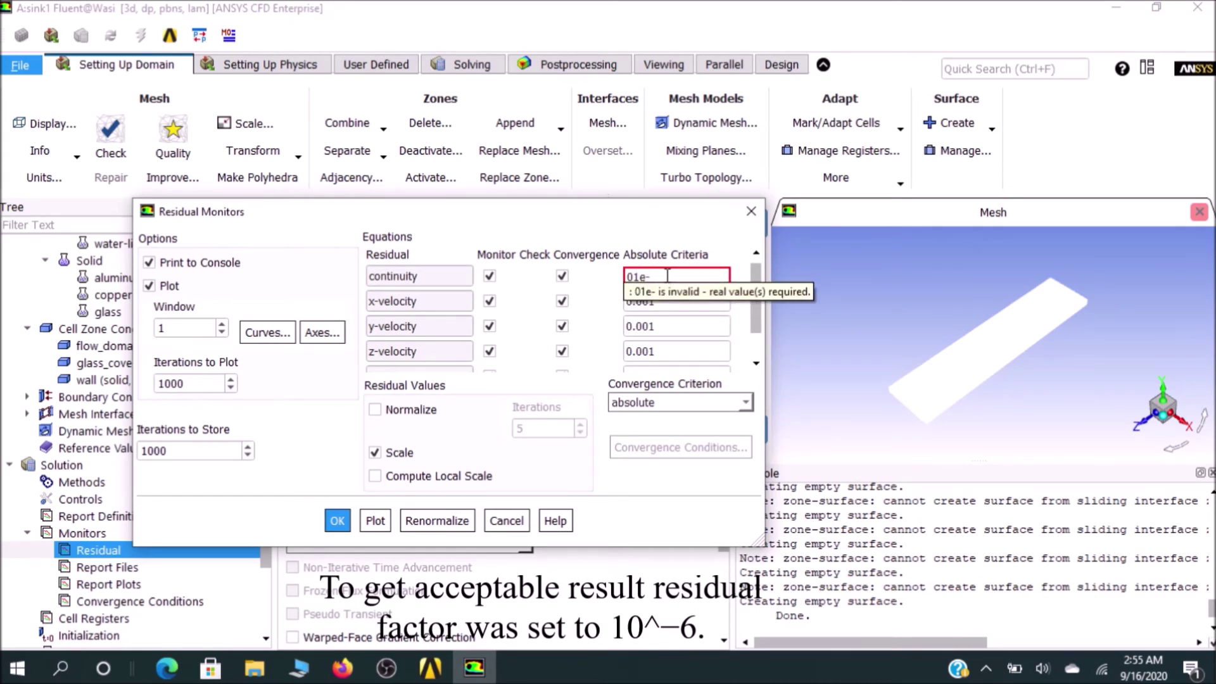
text(6)
click(667, 297)
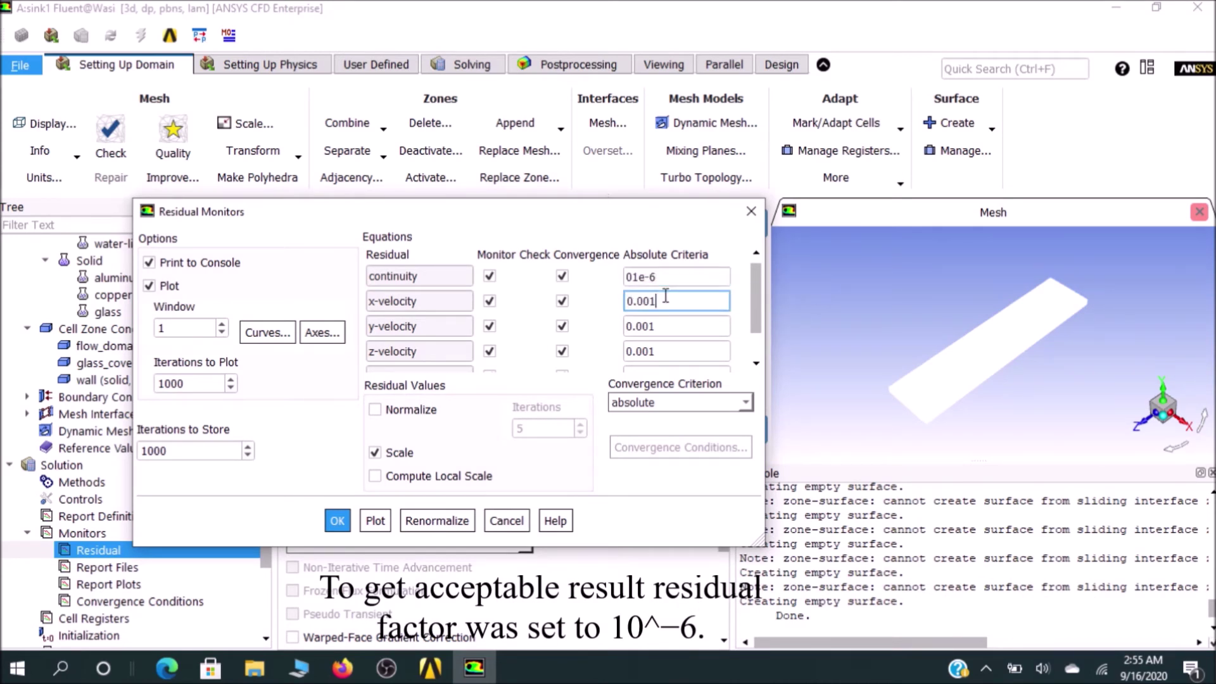
key(BackSpace)
key(BackSpace)
key(BackSpace)
key(BackSpace)
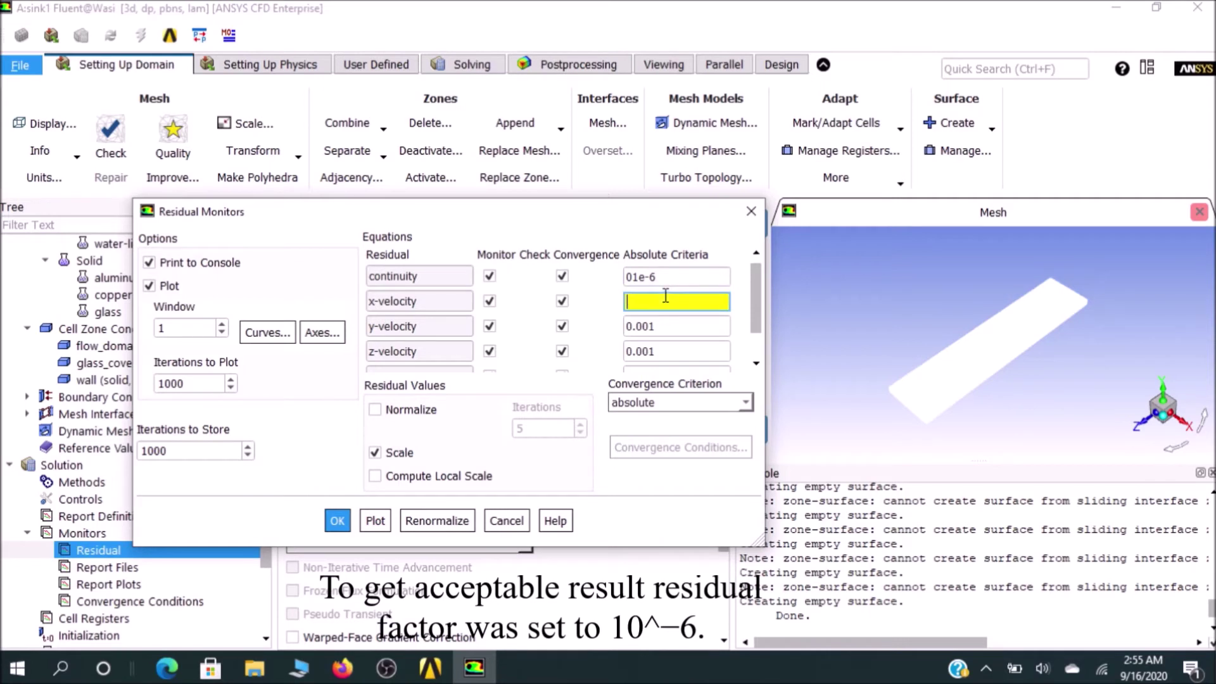
text(1)
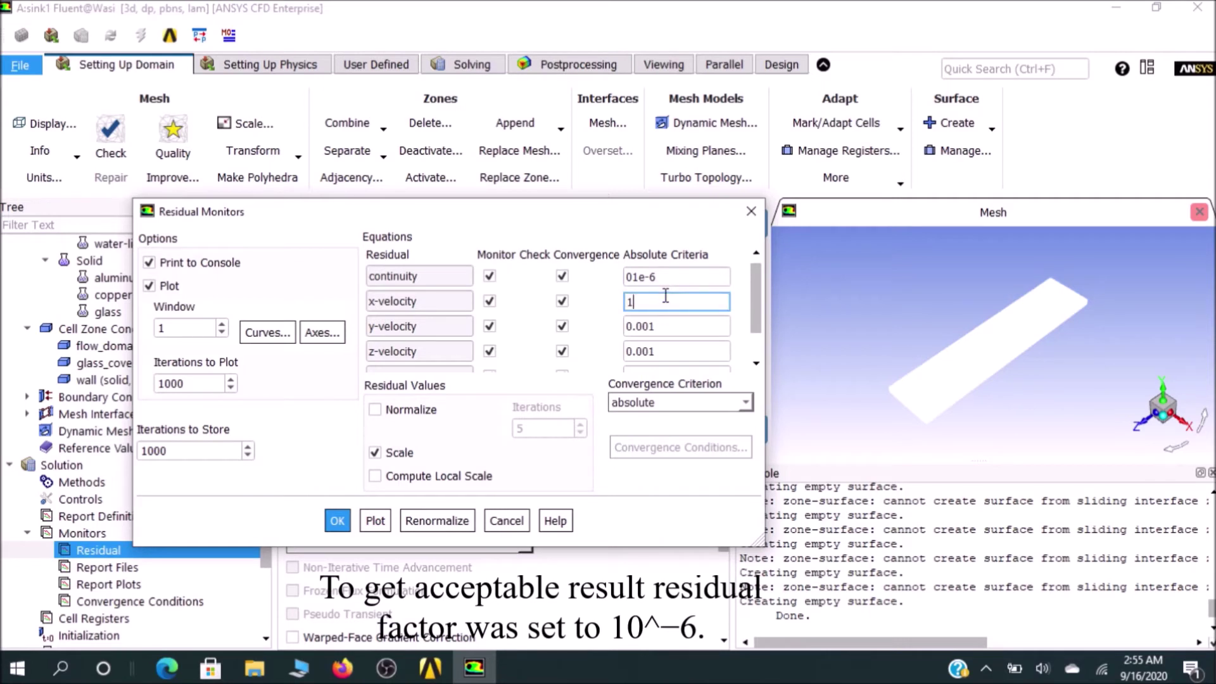
text(e)
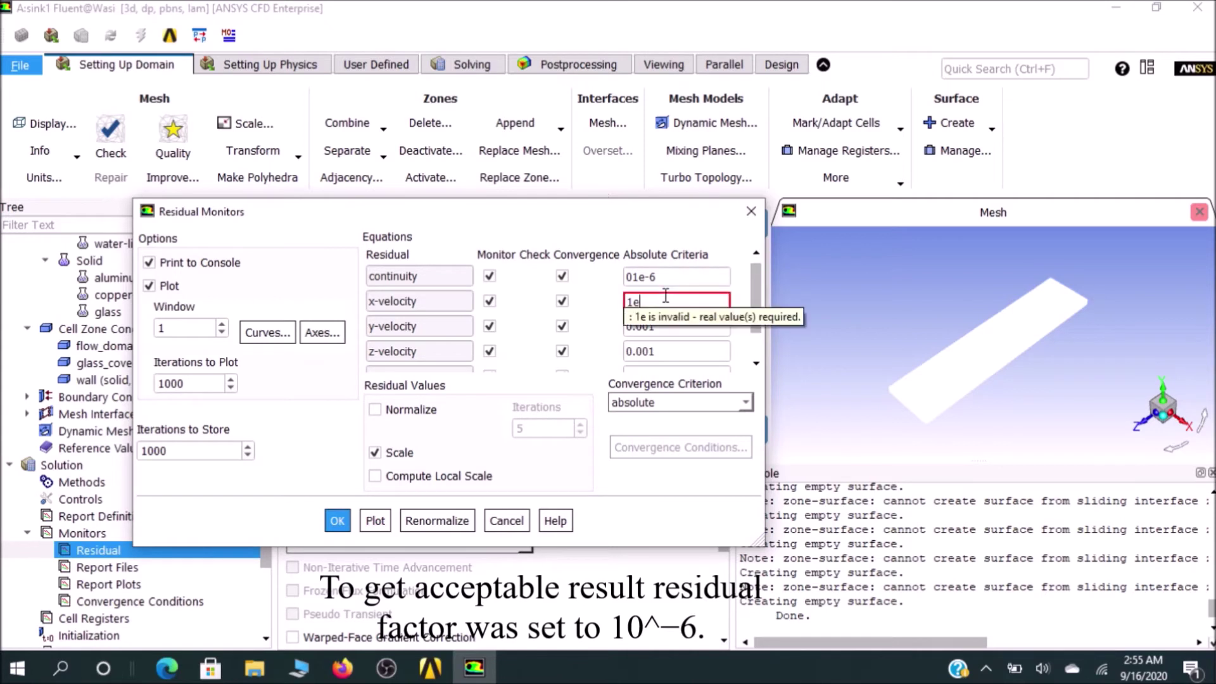
text(-6)
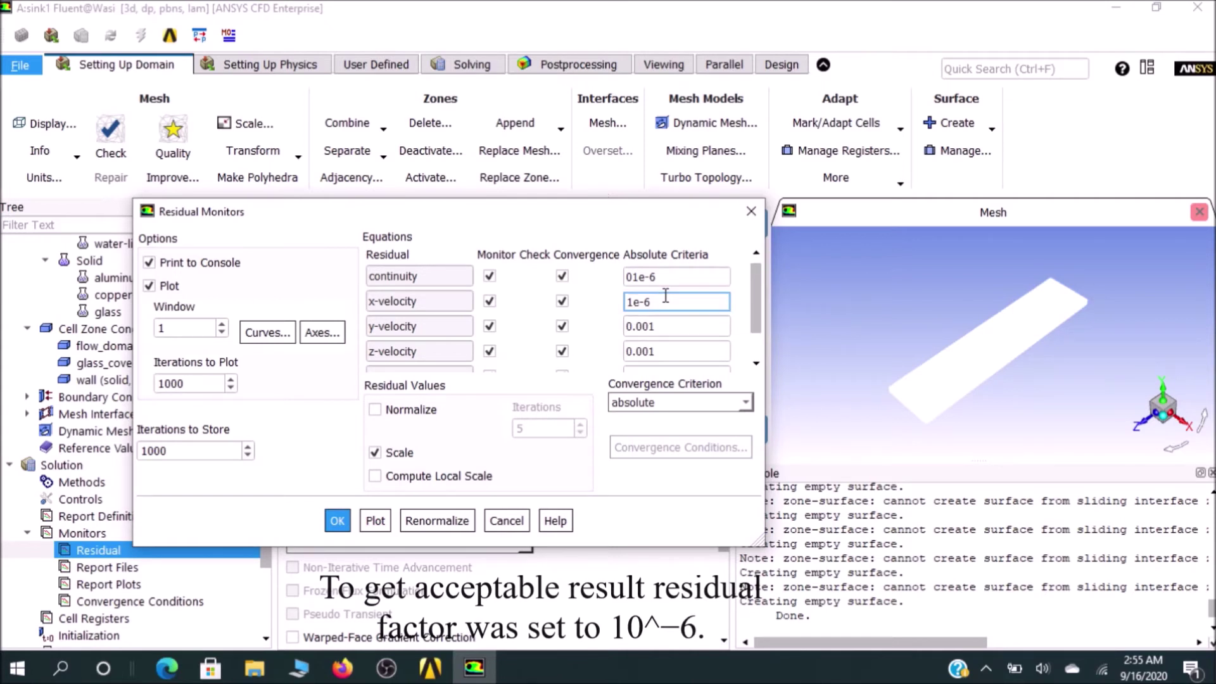
Set the y-velocity criterion to 1e-6 and edit the z-velocity criterion toward 1e-6.
click(669, 323)
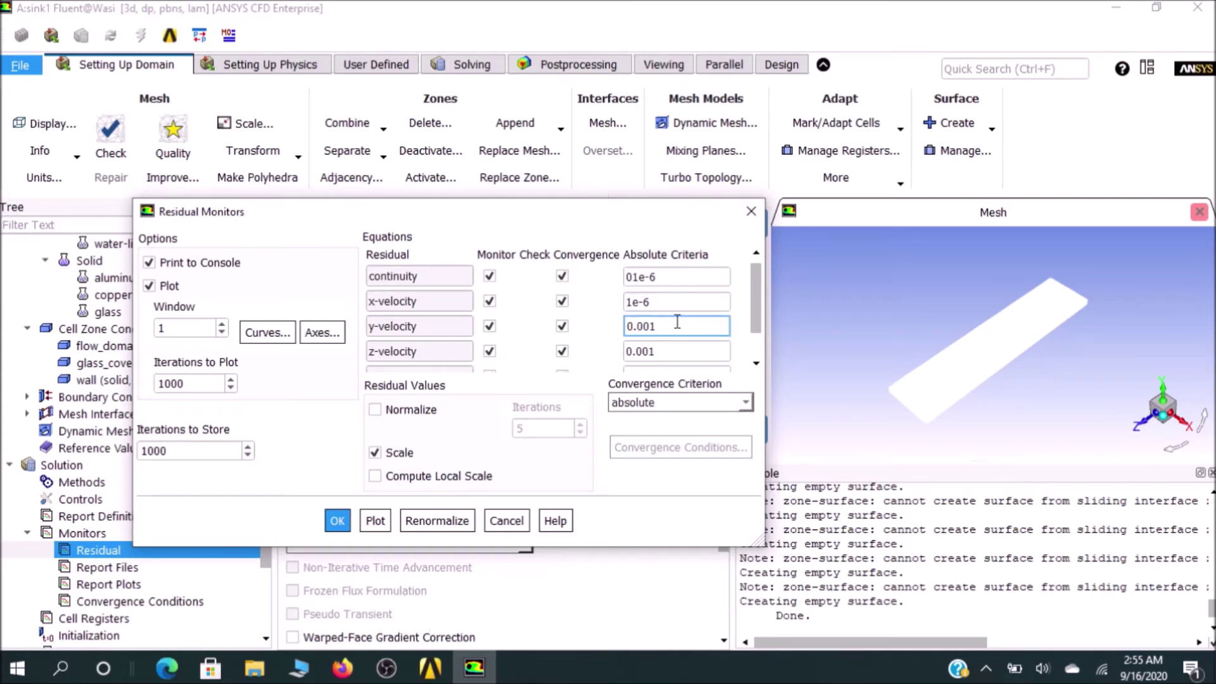
key(BackSpace)
text(1e-)
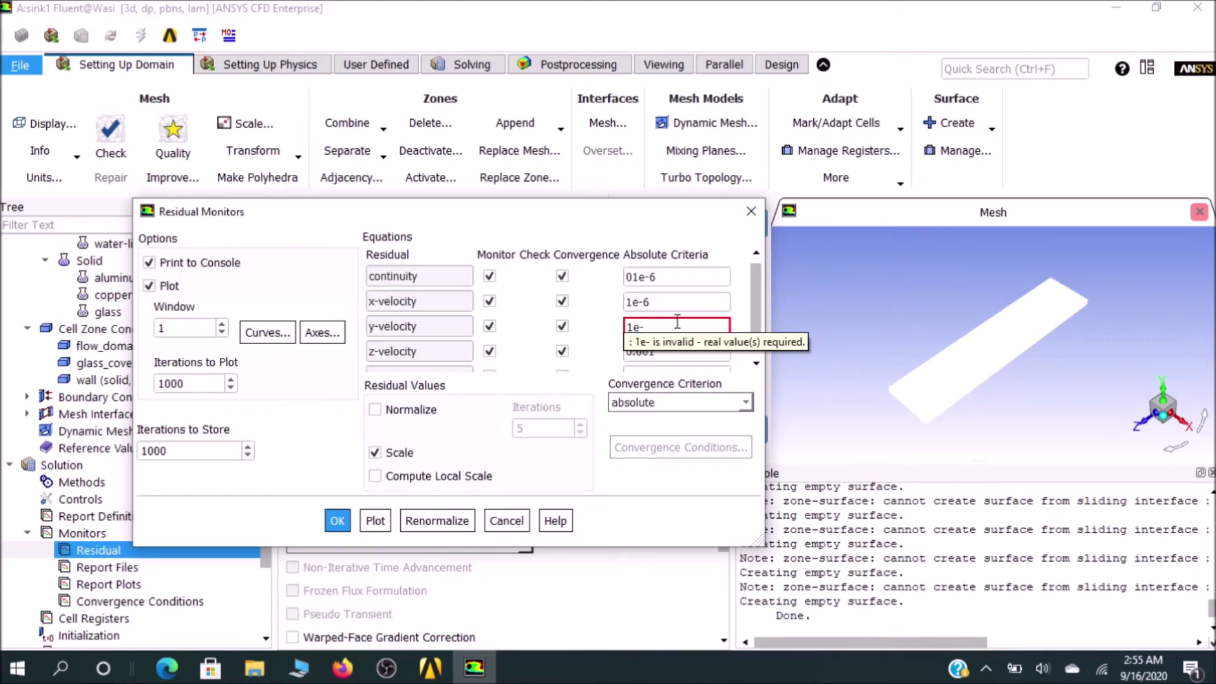
text(6)
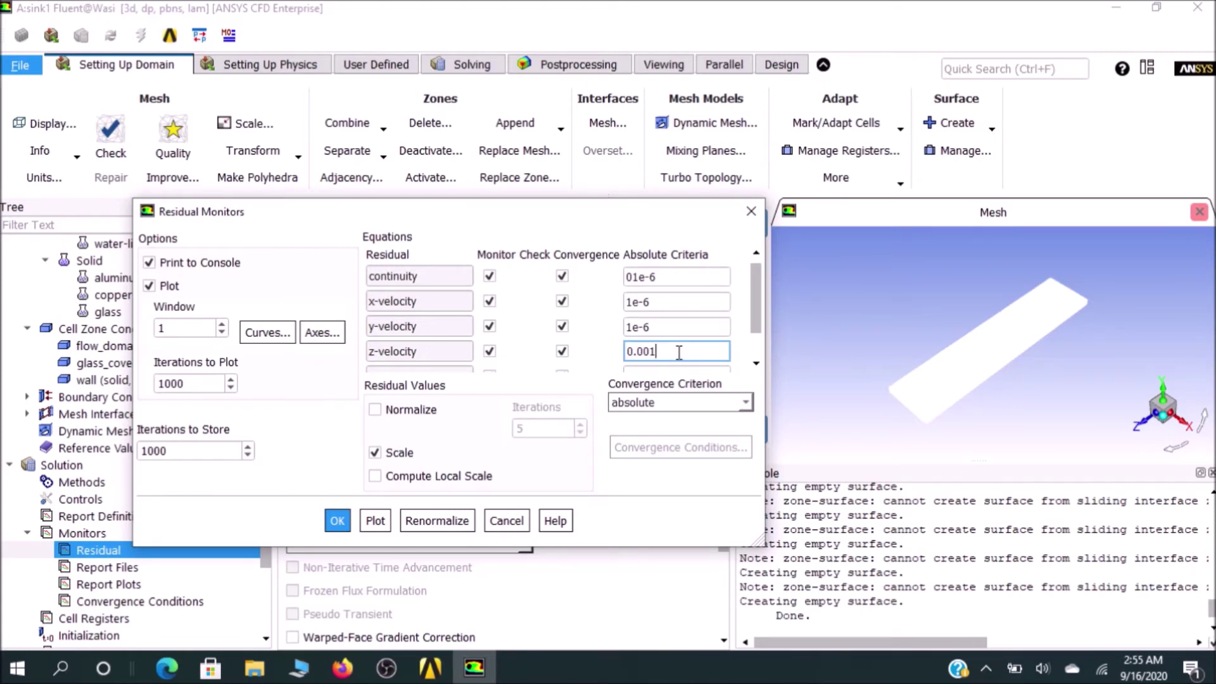
key(BackSpace)
key(BackSpace)
key(BackSpace)
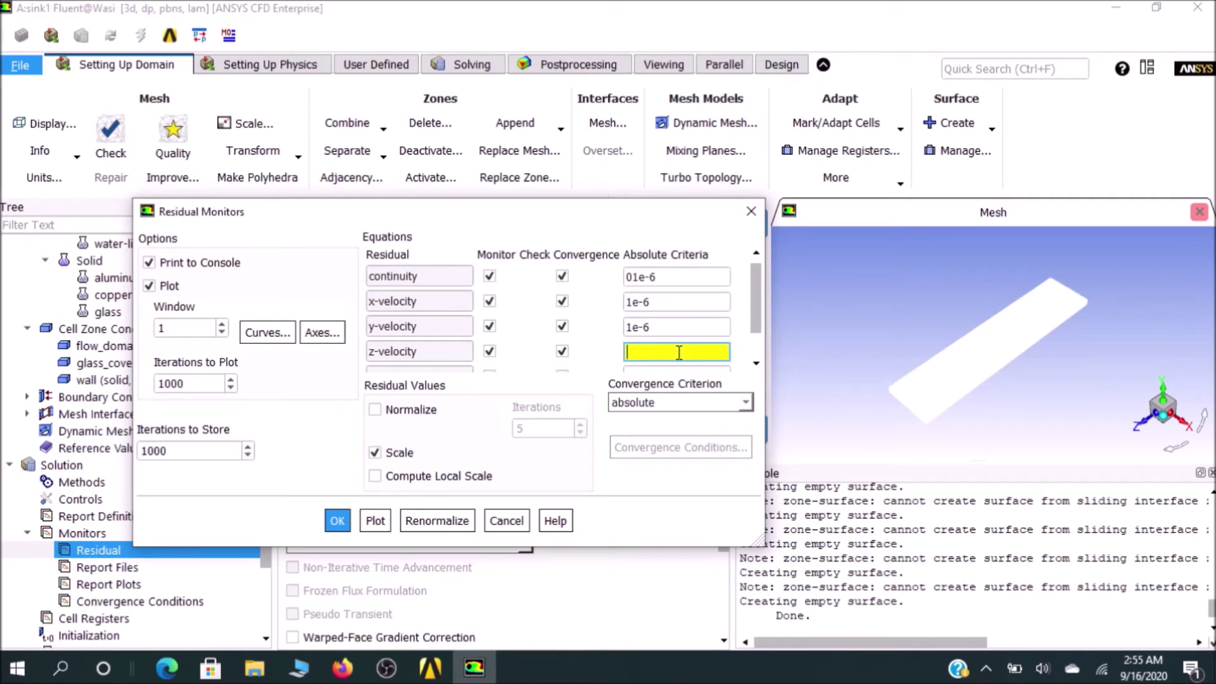
text(1)
key(BackSpace)
text(-6)
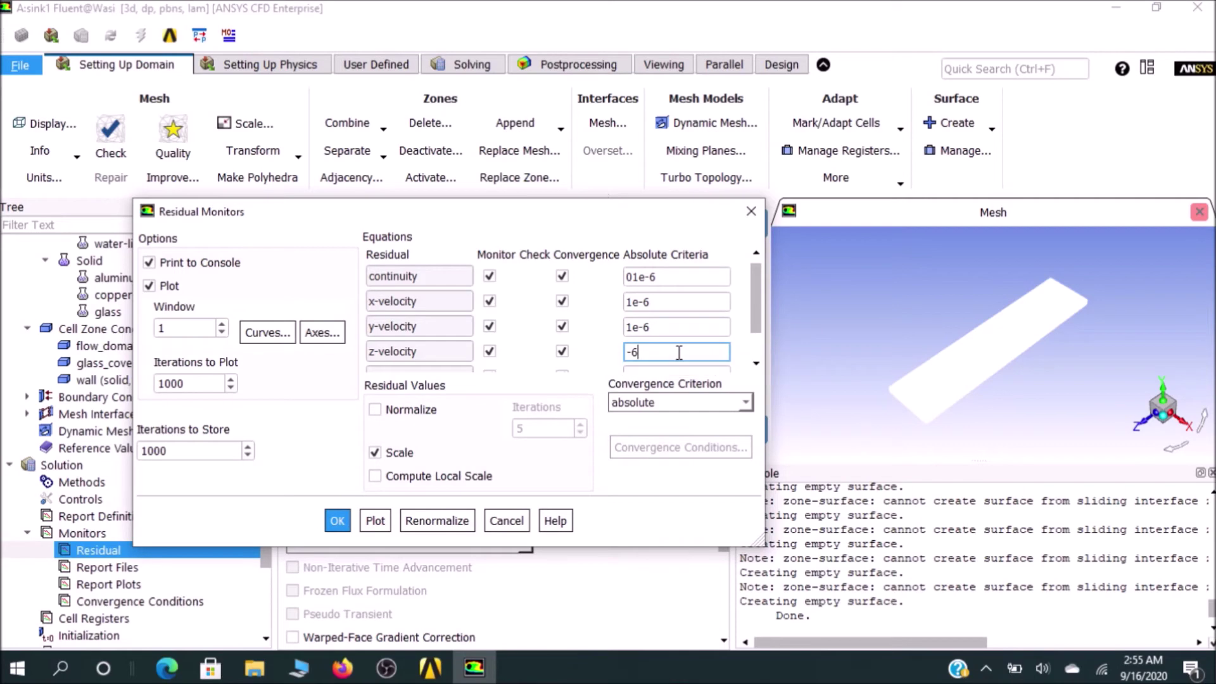
key(BackSpace)
key(BackSpace)
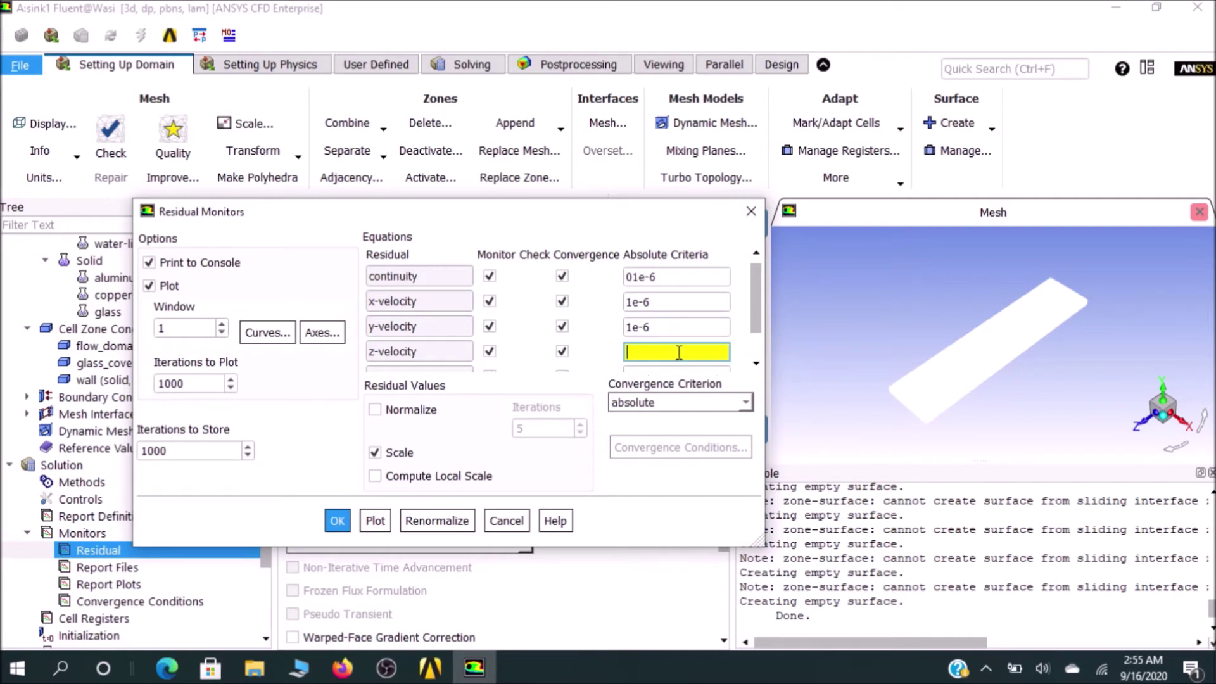
text(1e)
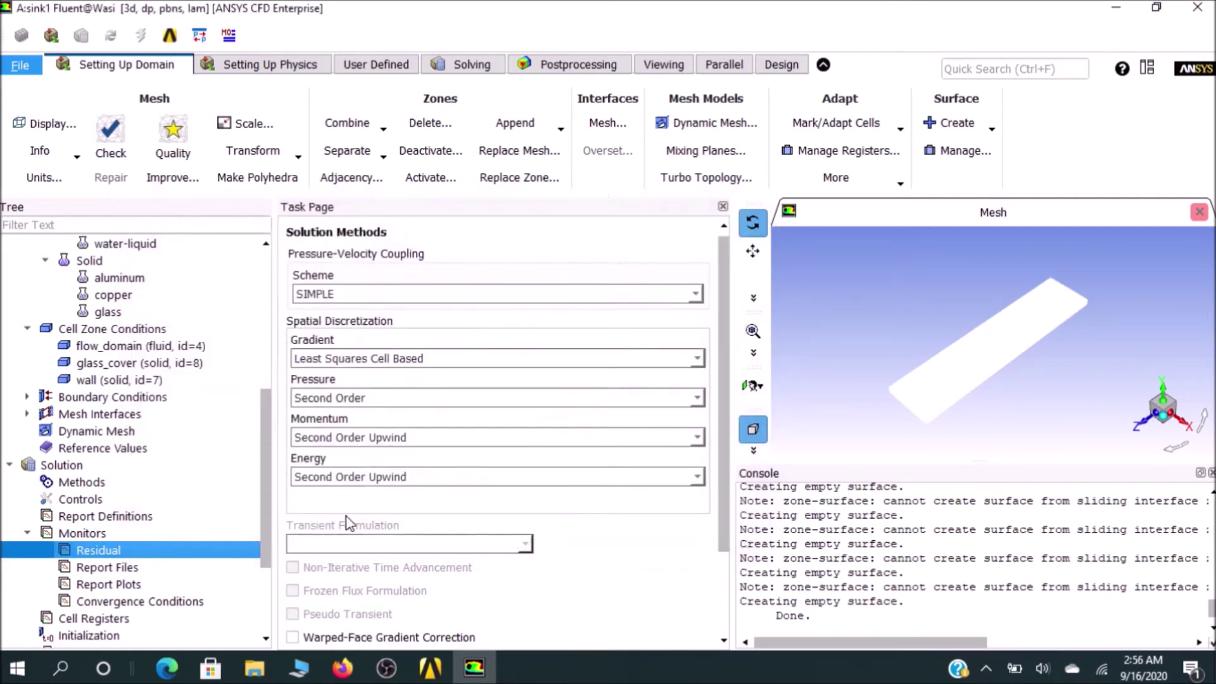
Switch to Standard Initialization with Compute from initially set to all-zones.
scroll(151, 550, down, 2)
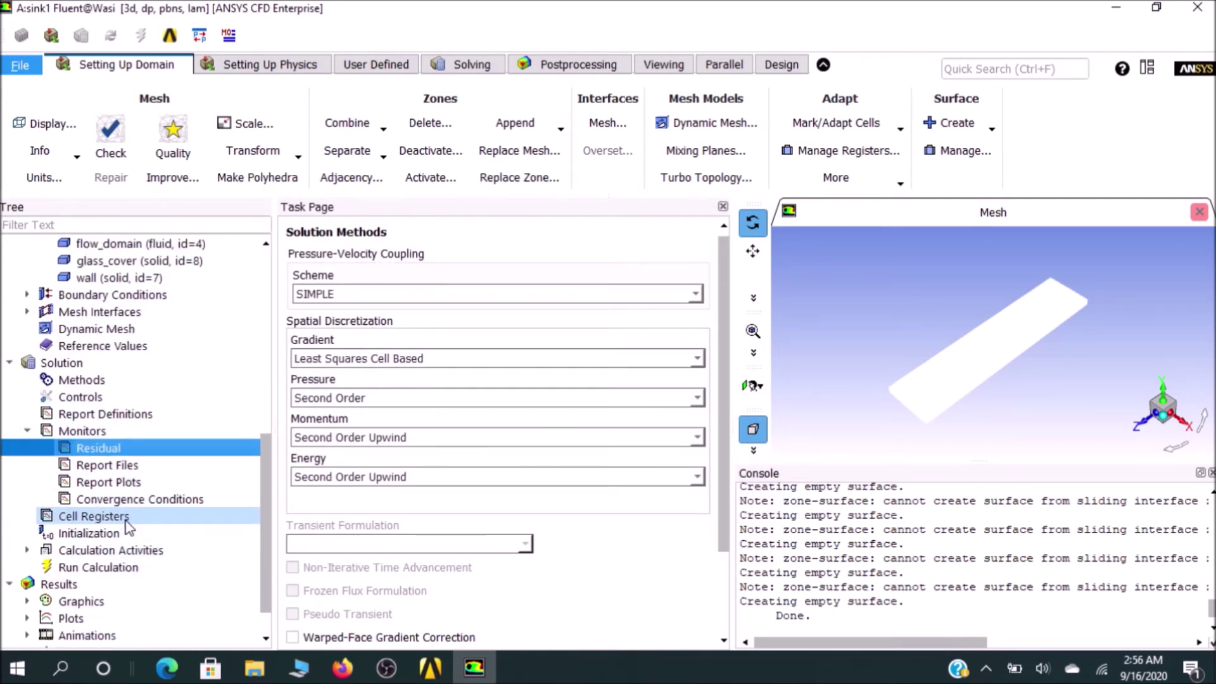
click(103, 532)
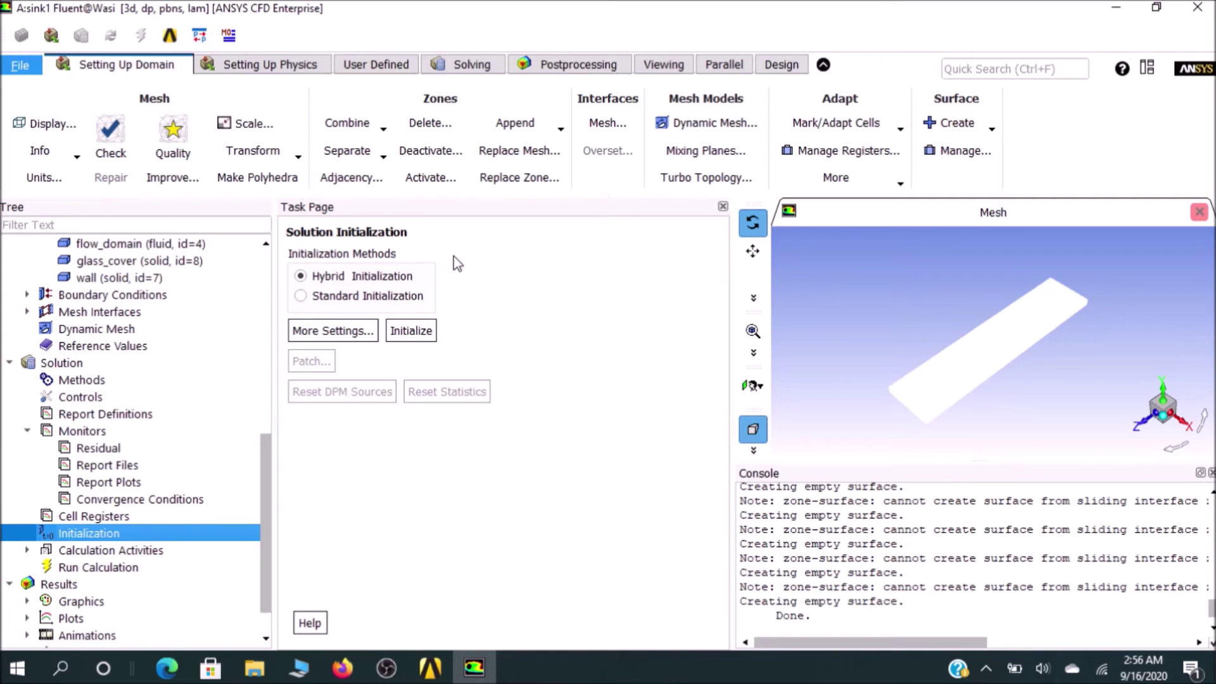
click(397, 295)
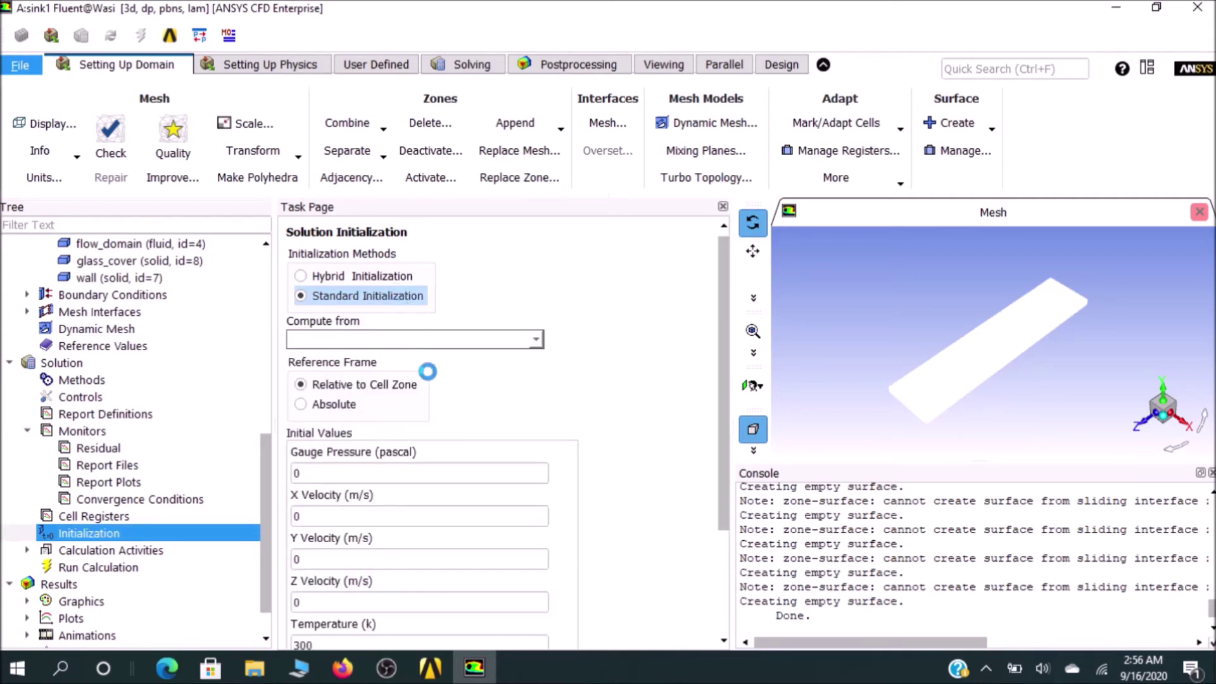
scroll(544, 380, down, 1)
click(538, 286)
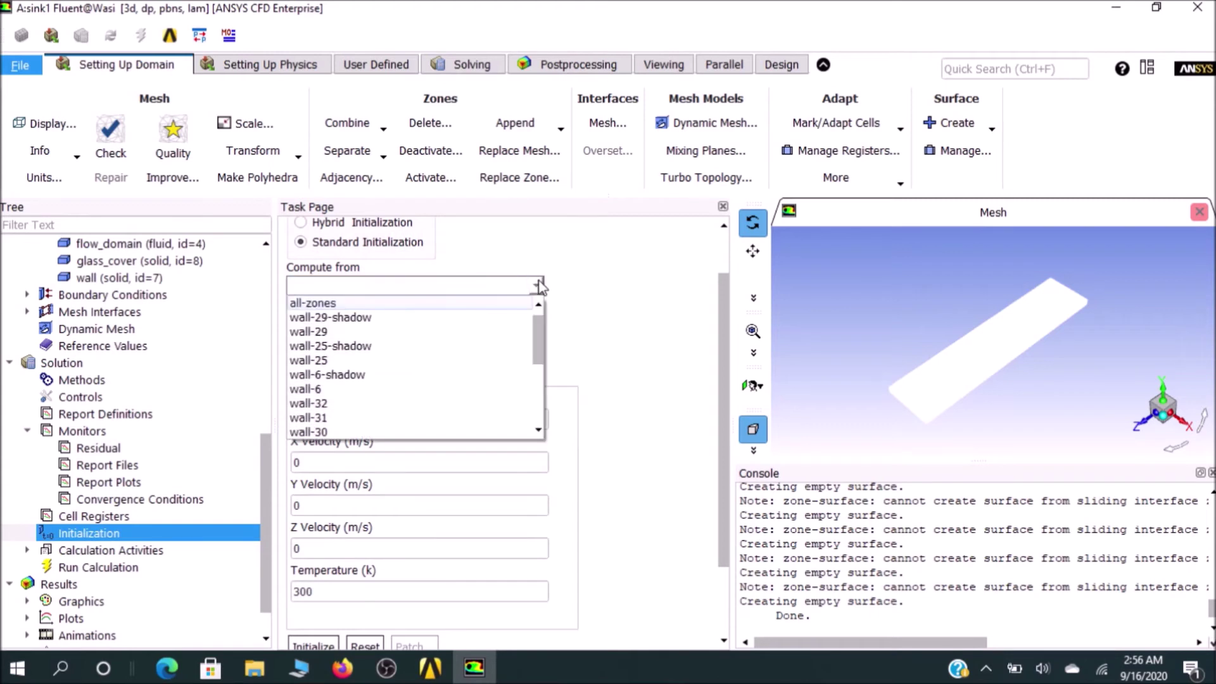
scroll(446, 420, down, 5)
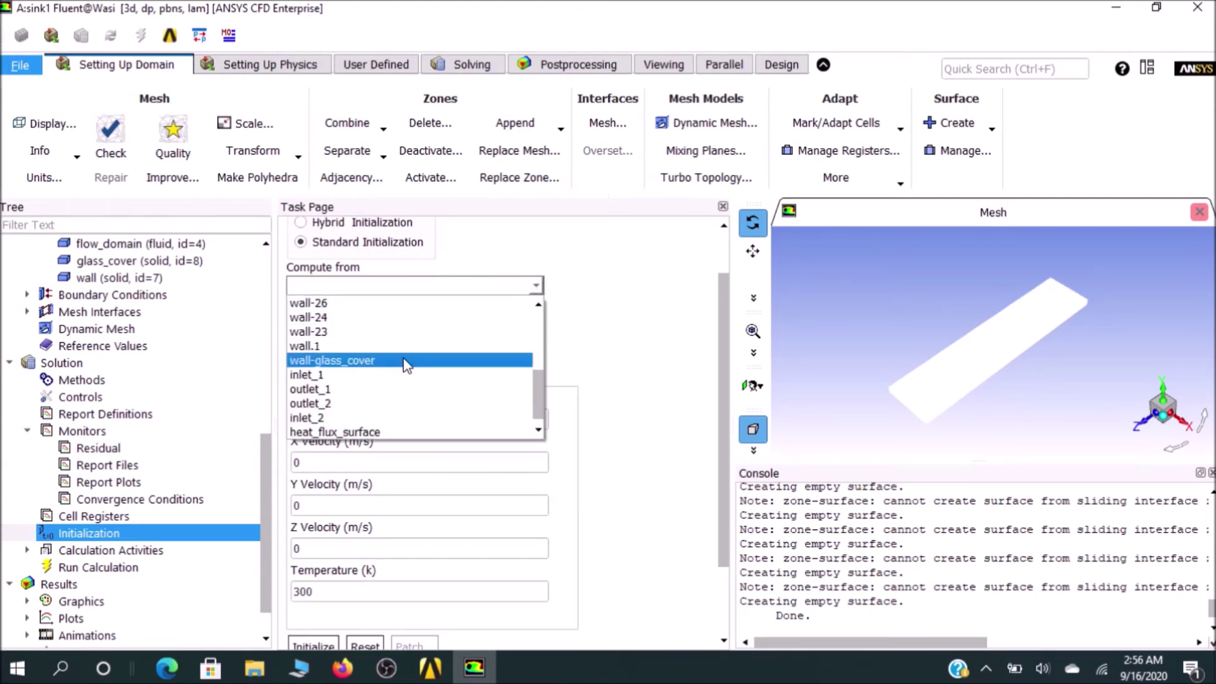
scroll(416, 364, up, 4)
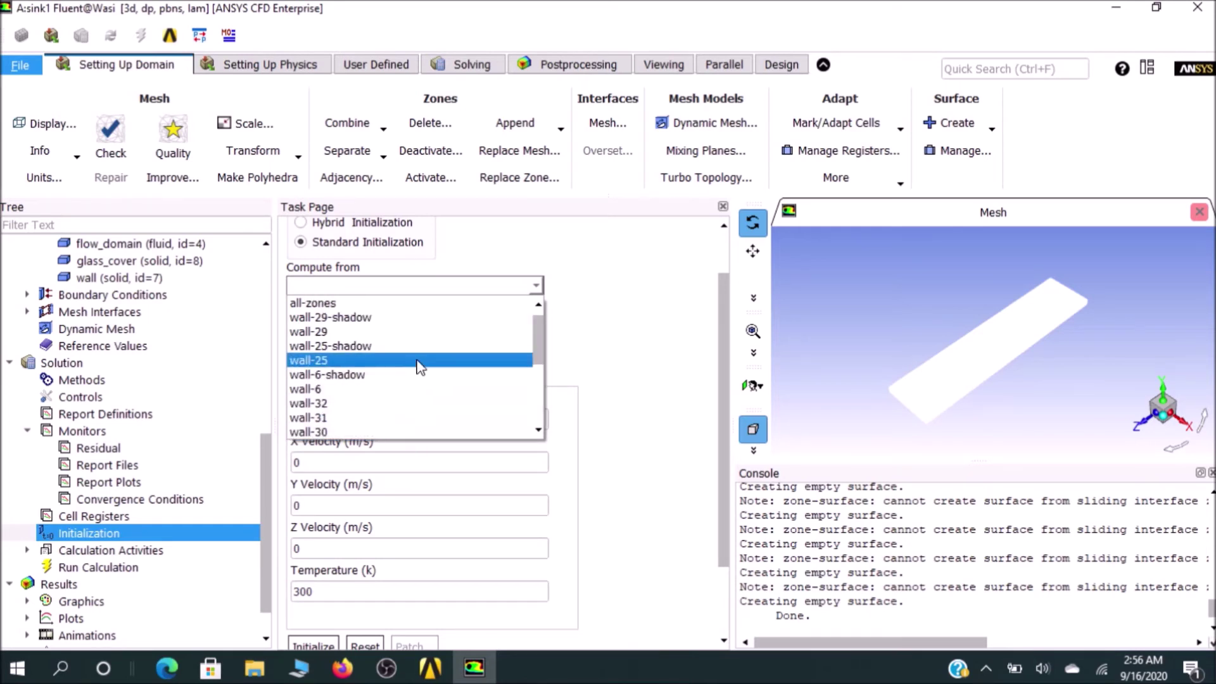
click(428, 290)
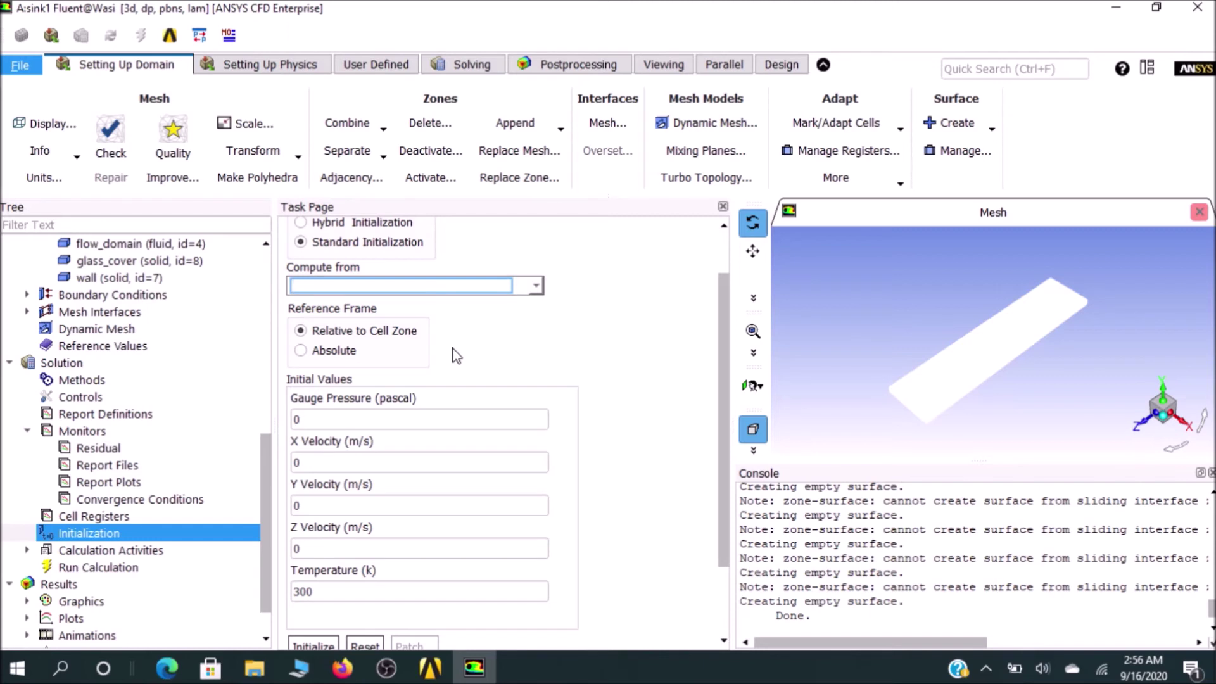
click(532, 287)
click(485, 302)
Compute from inlet_1 and initialize the solution (-0.999 m/s Z velocity, 293 K).
scroll(575, 378, down, 1)
scroll(577, 374, up, 2)
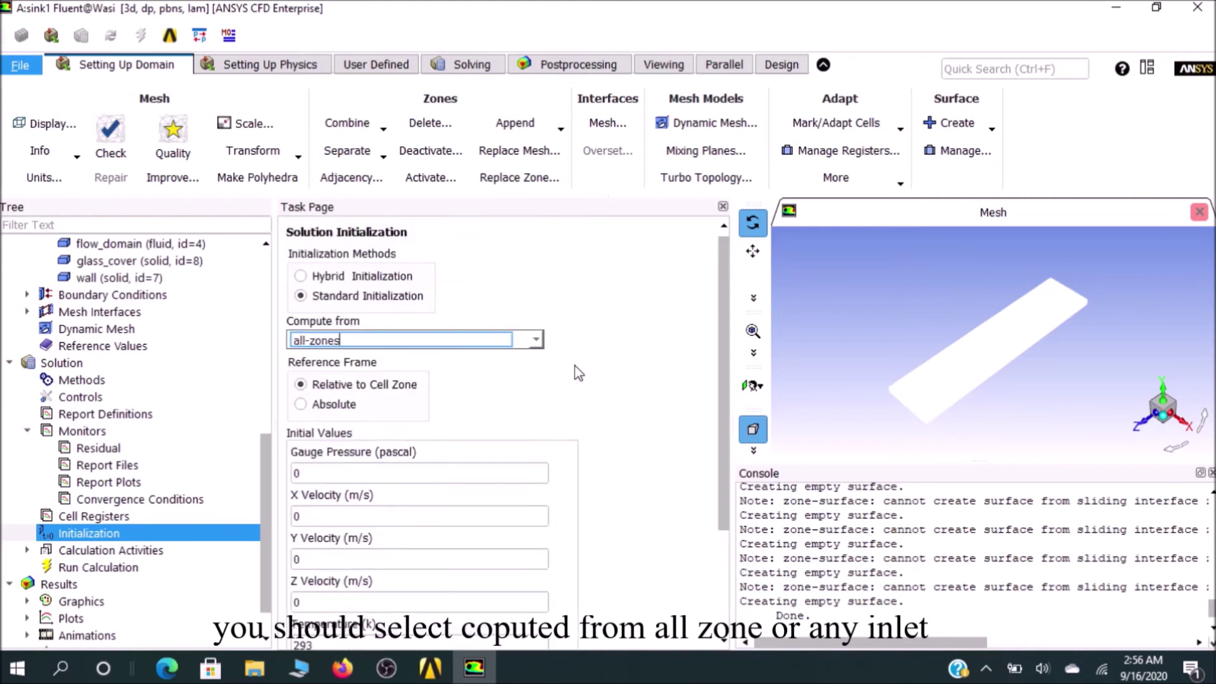
click(537, 340)
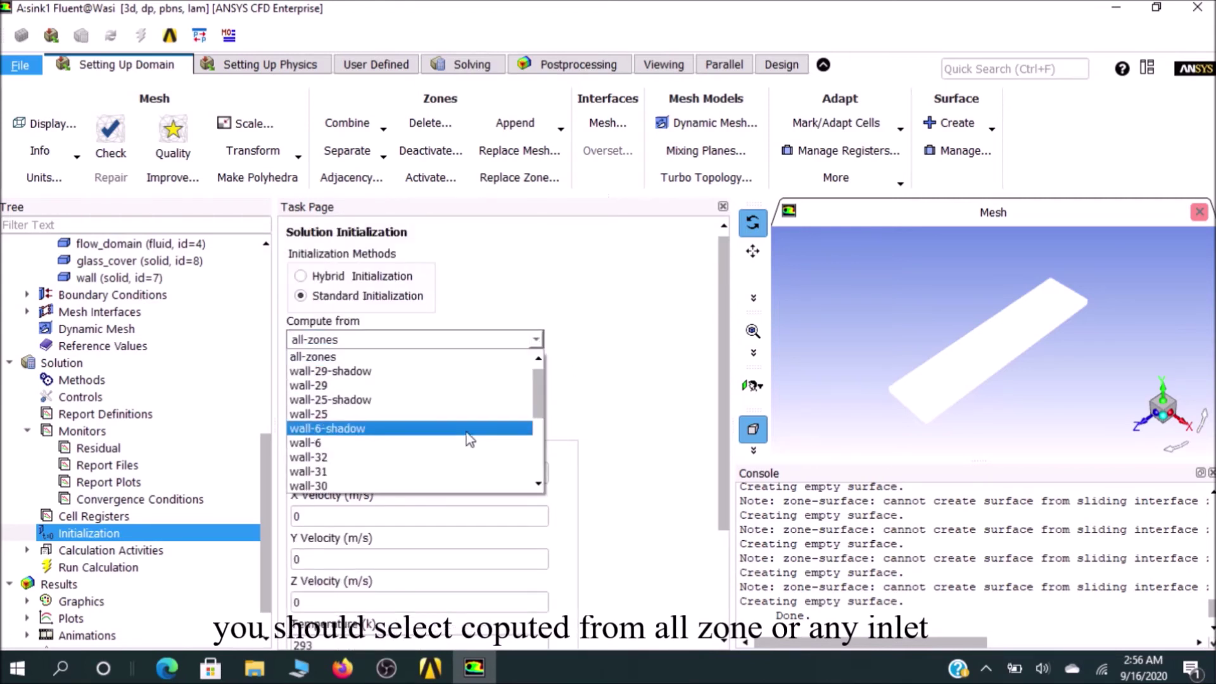
scroll(472, 443, down, 2)
scroll(428, 478, down, 2)
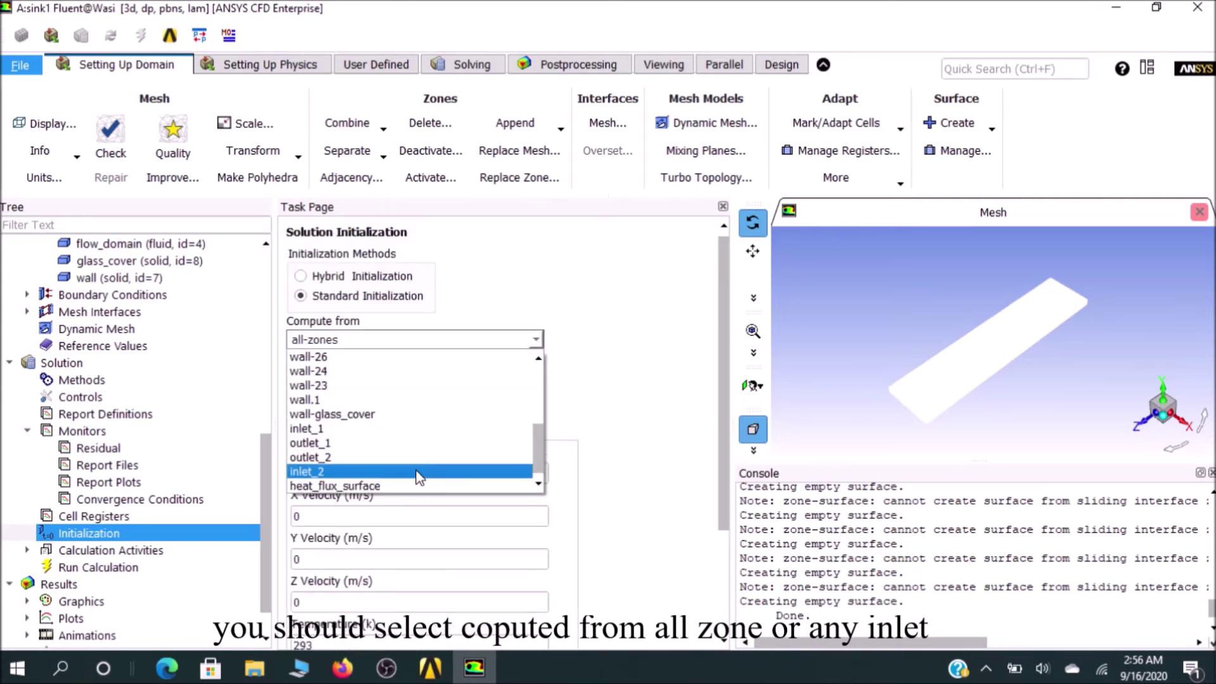
click(415, 429)
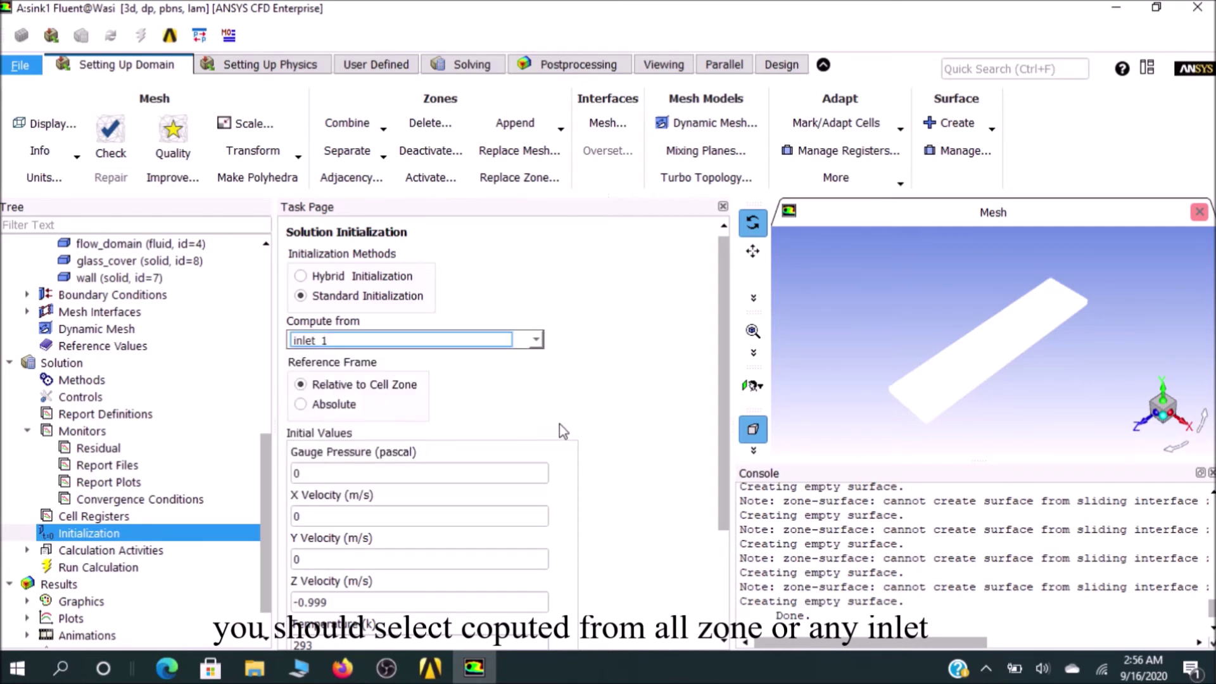
scroll(560, 424, down, 3)
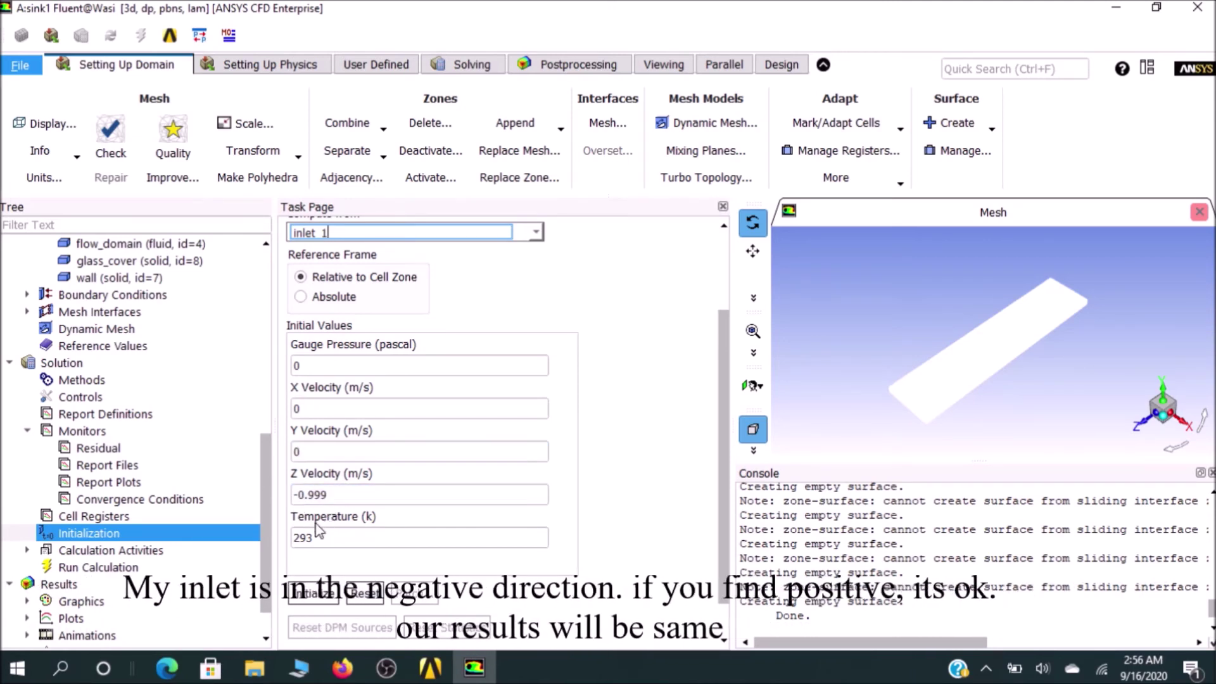
click(317, 596)
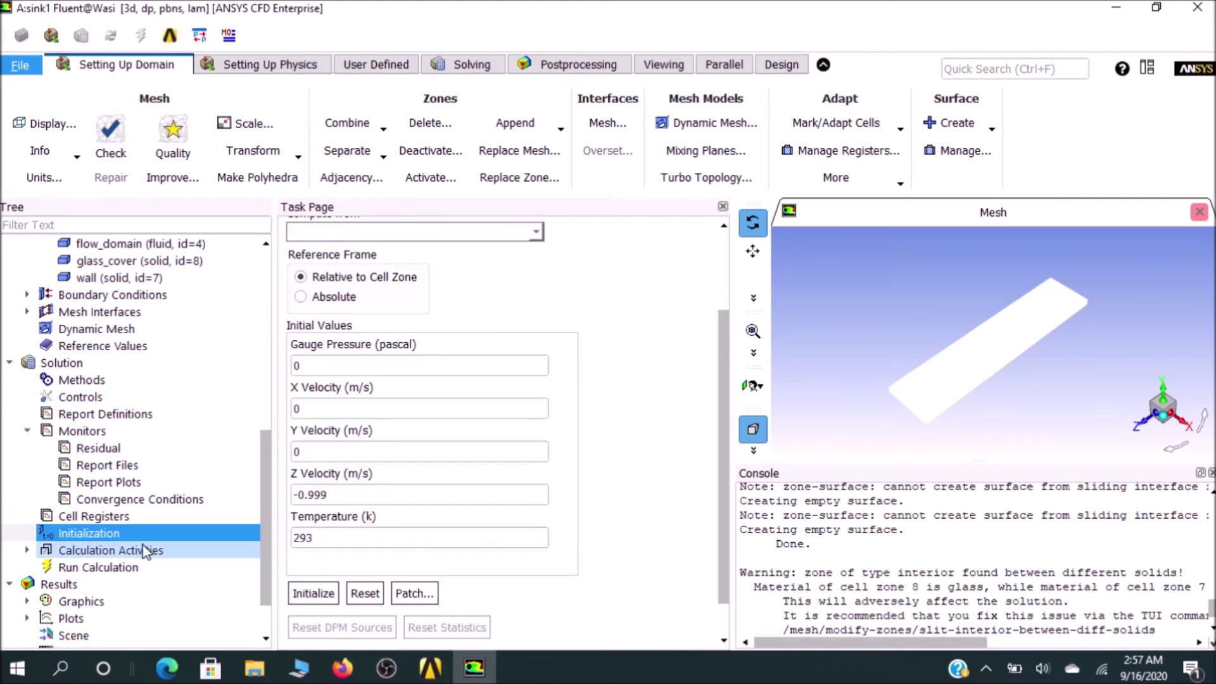
Run the calculation with Number of Iterations set to 1000.
click(135, 568)
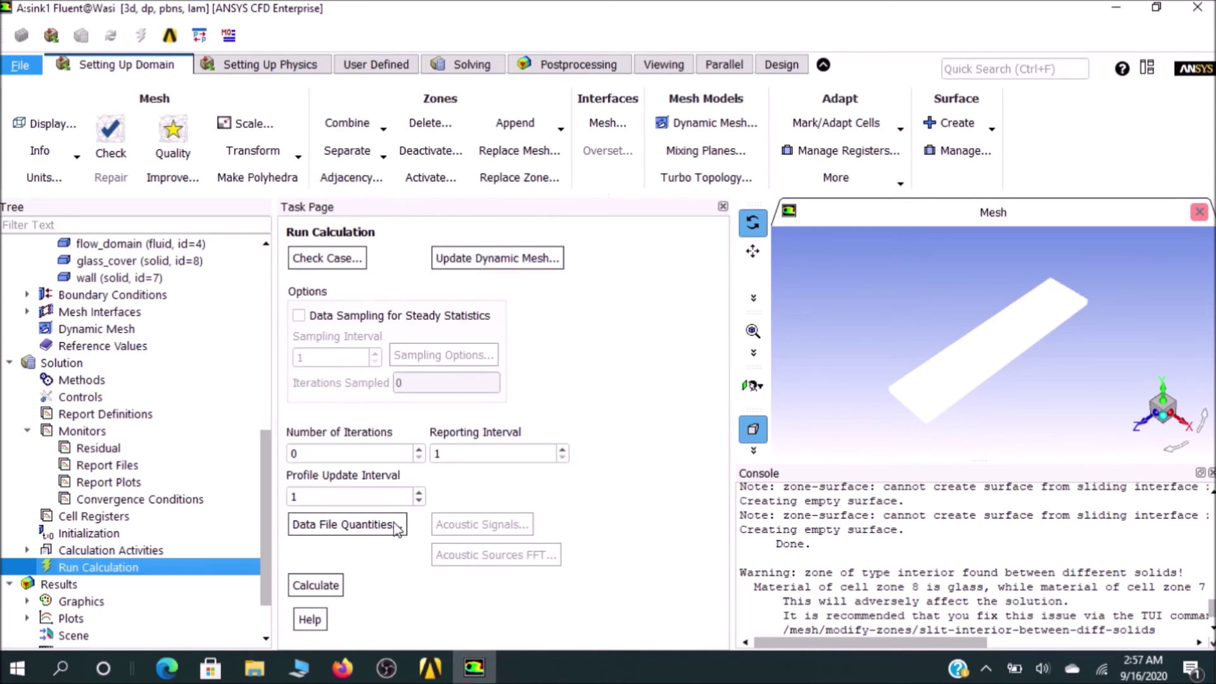
click(323, 454)
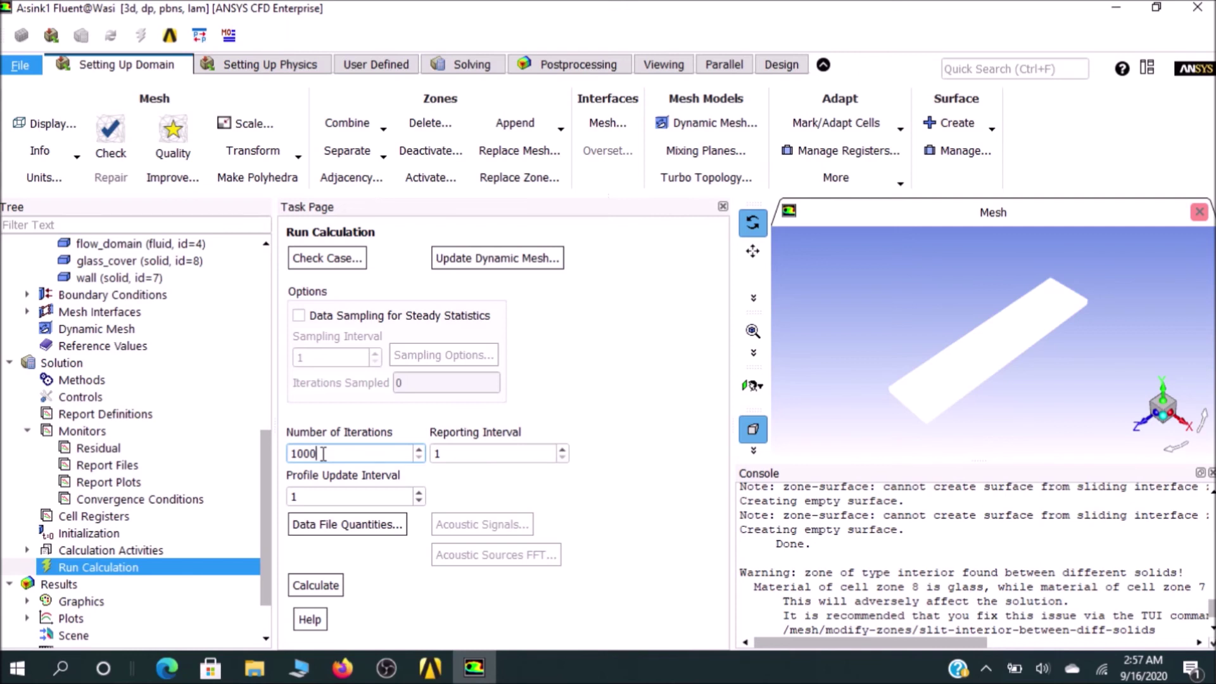
click(284, 585)
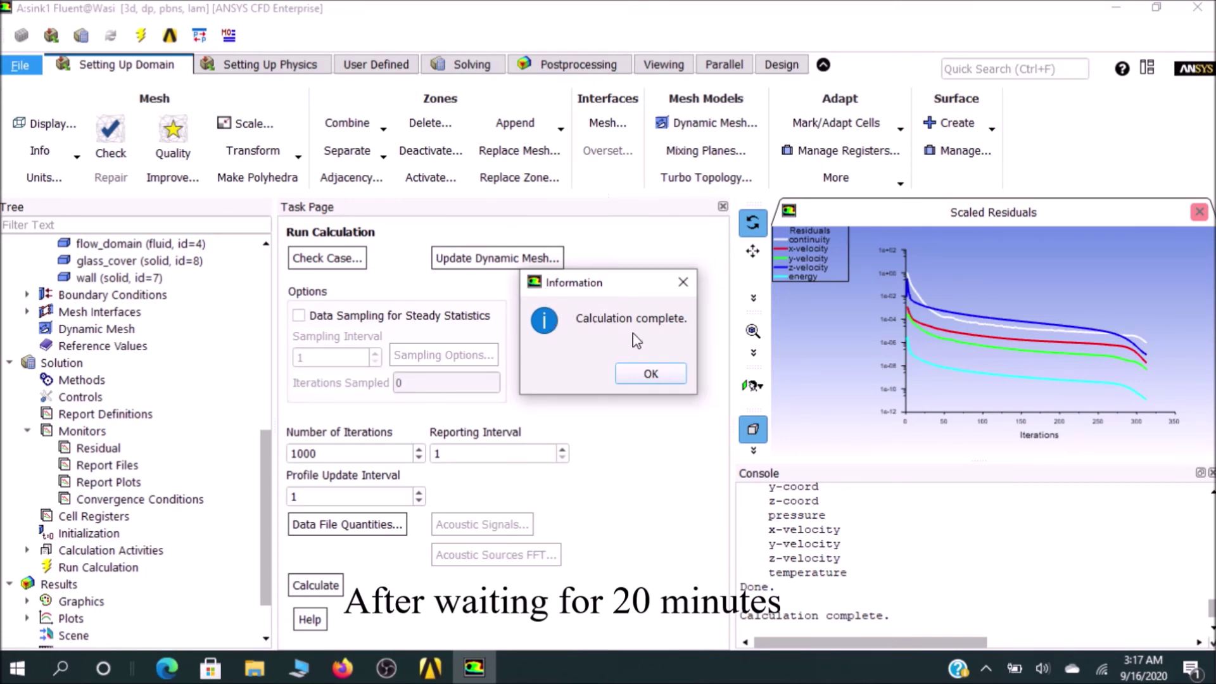
Dismiss the Calculation complete notice and widen the residual plot and console panes.
click(656, 374)
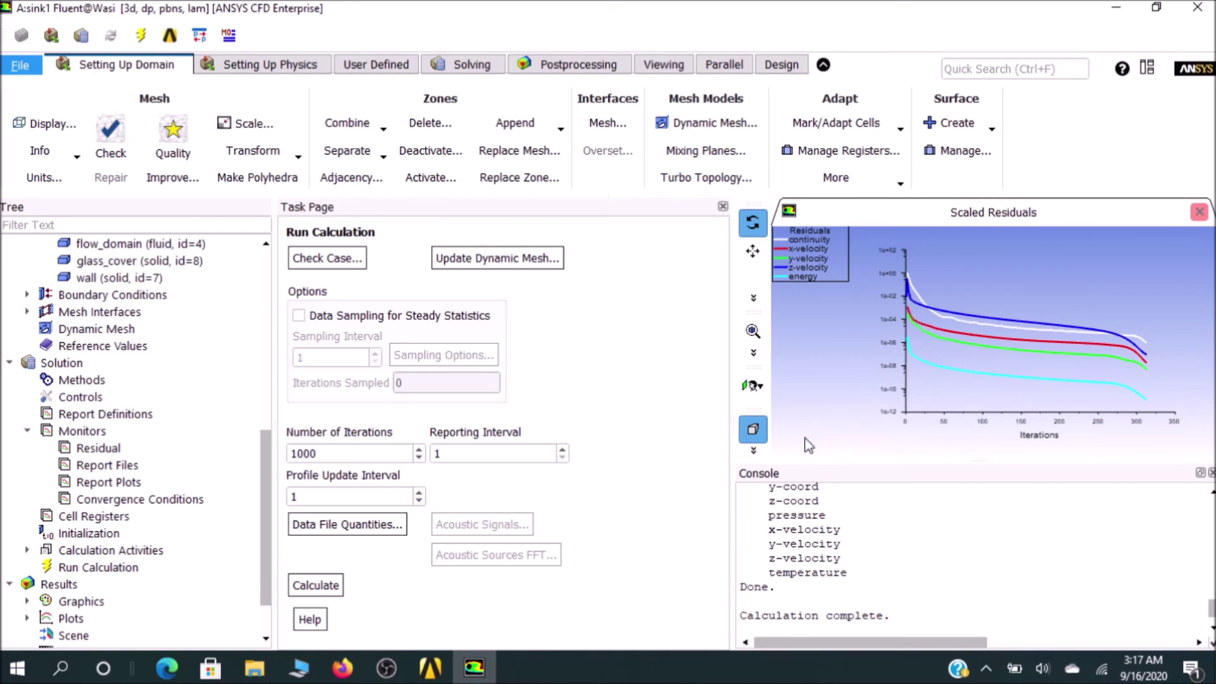
drag(731, 434, 622, 452)
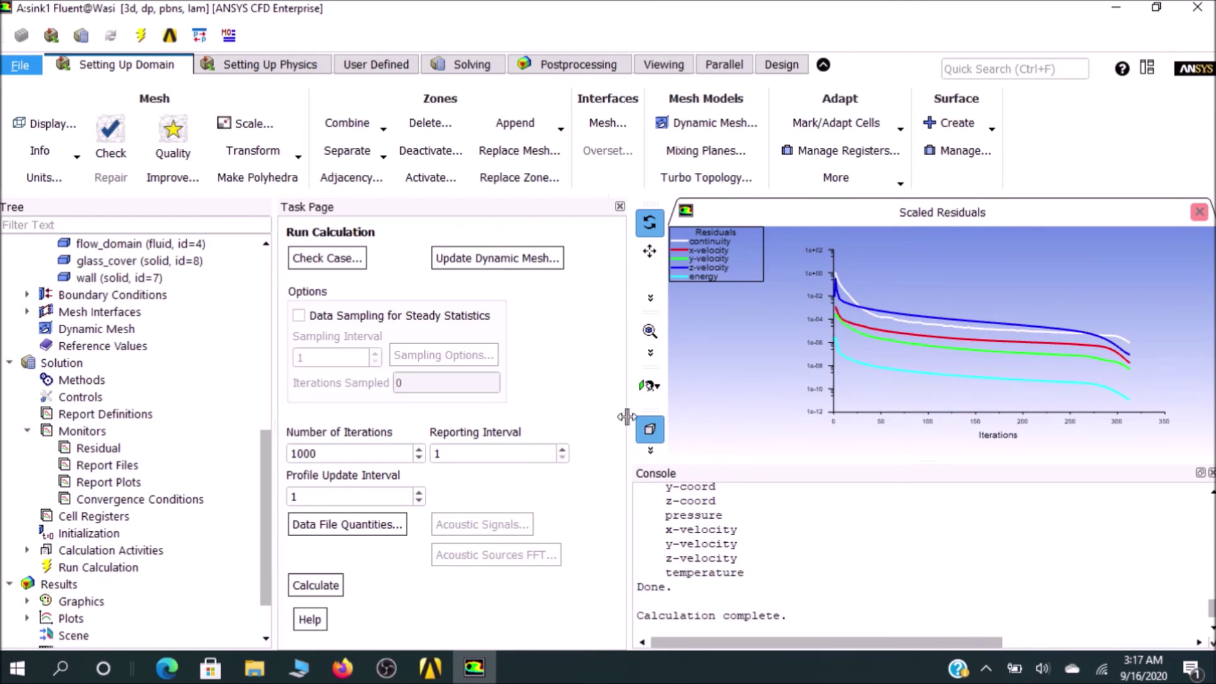
drag(627, 418, 483, 409)
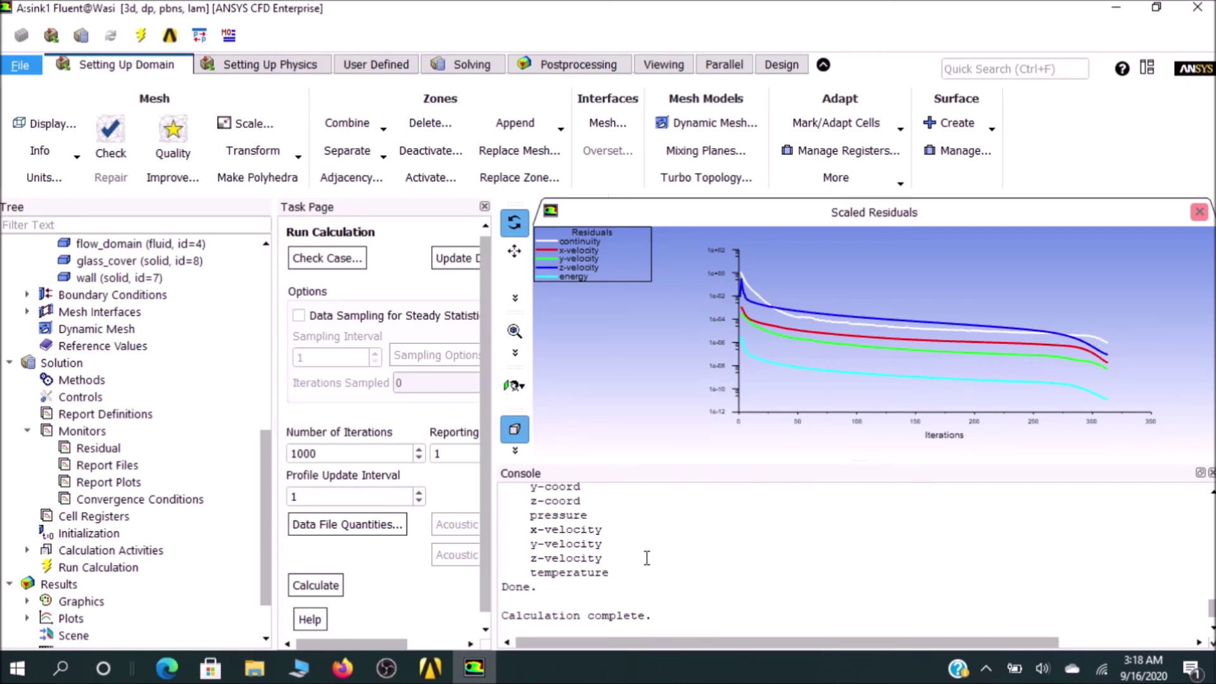
scroll(647, 558, up, 3)
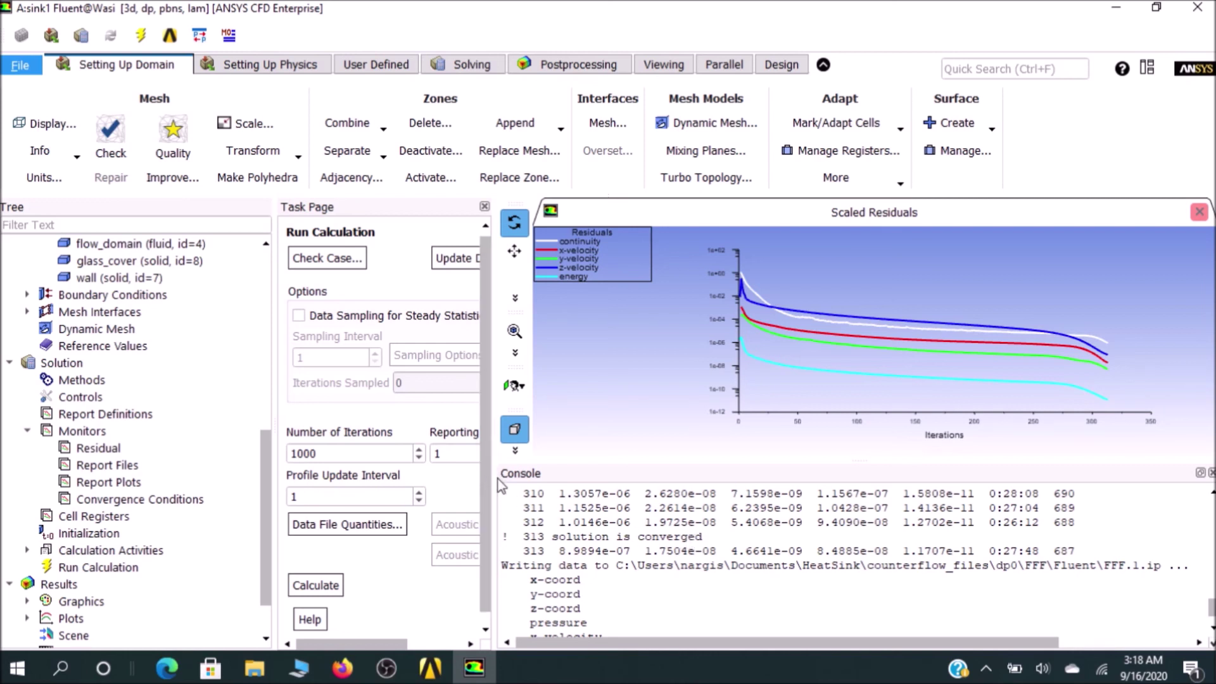
Widen the Task Page settings pane again.
drag(496, 475, 702, 472)
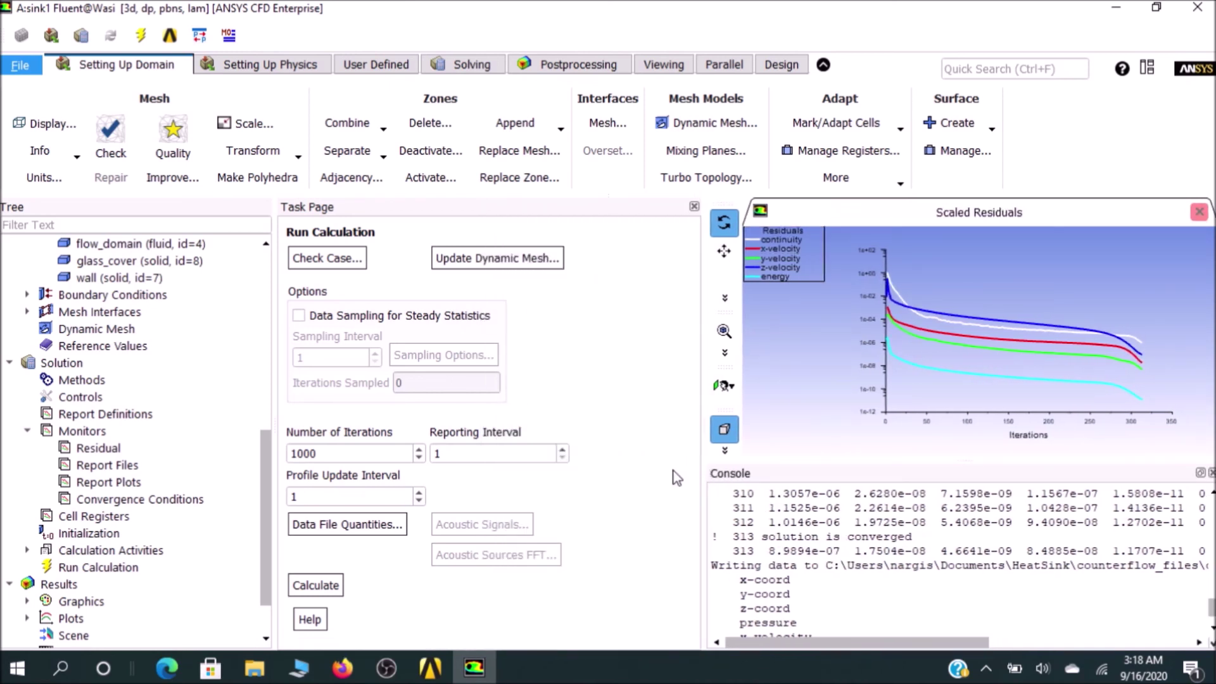